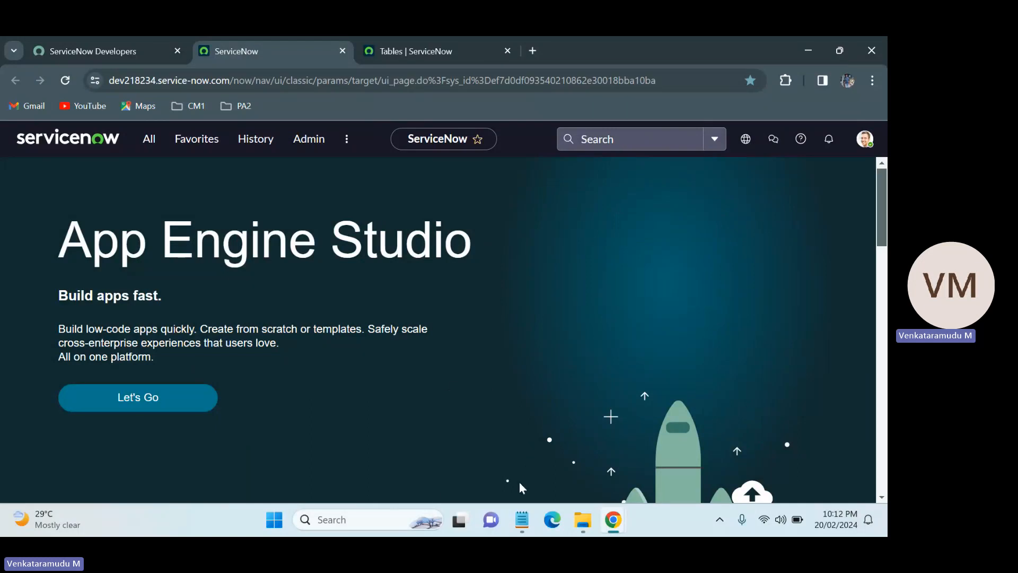
Switch to the TABLES notes and highlight the paragraph listing the three table types.
mouse_move(522, 516)
left_click(528, 440)
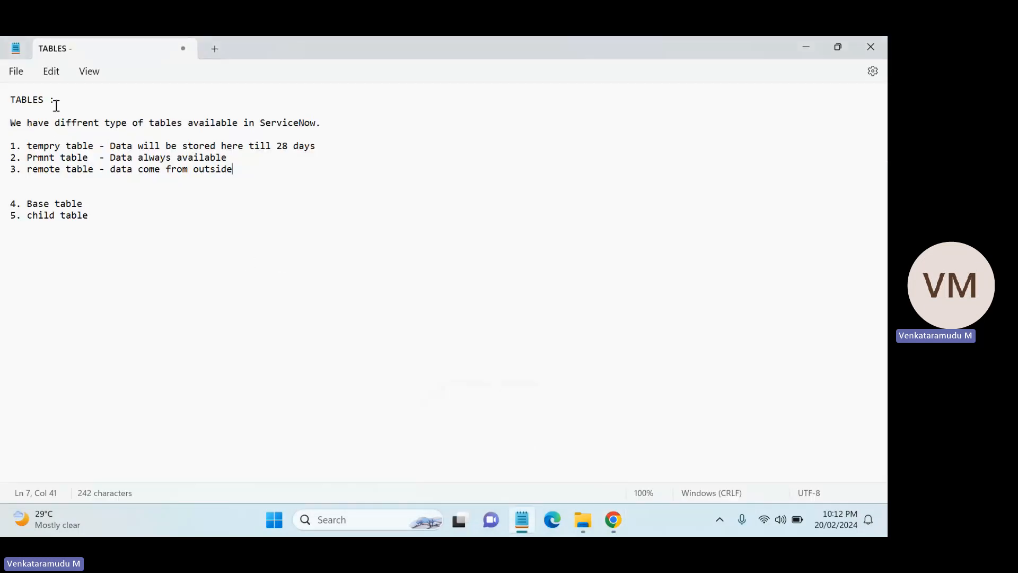
left_click_drag(10, 122, 277, 166)
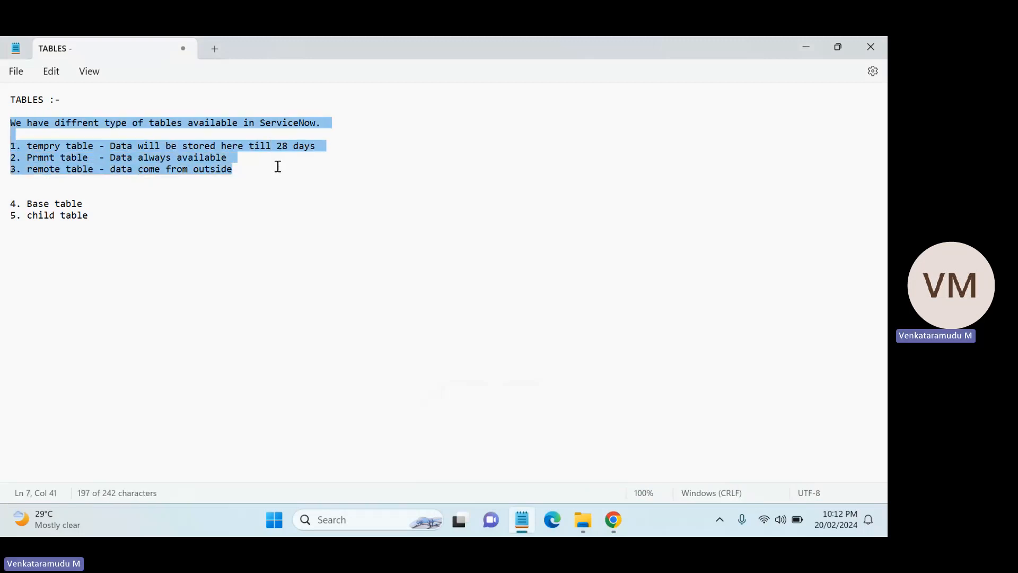
left_click(278, 166)
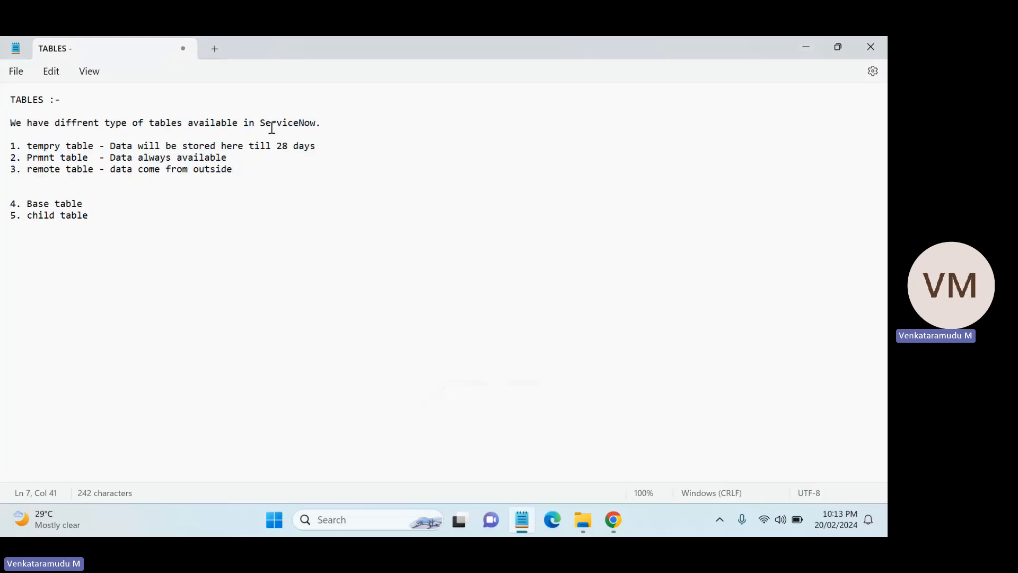
Highlight each table type's name and its description in the notes, one line at a time.
left_click(340, 128)
left_click_drag(93, 145, 29, 149)
left_click(113, 148)
left_click(94, 149)
left_click_drag(94, 149, 28, 148)
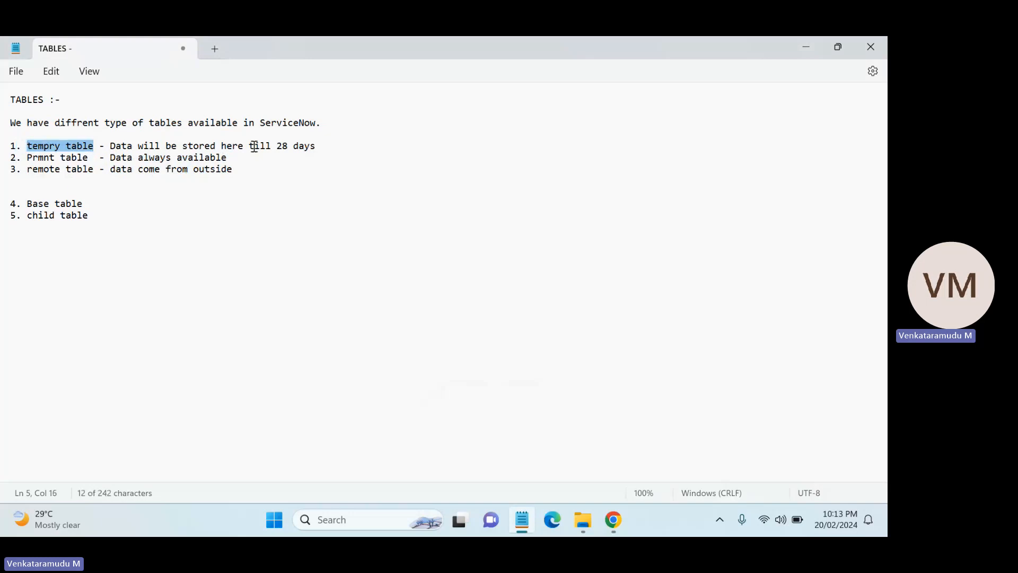
double_click(318, 148)
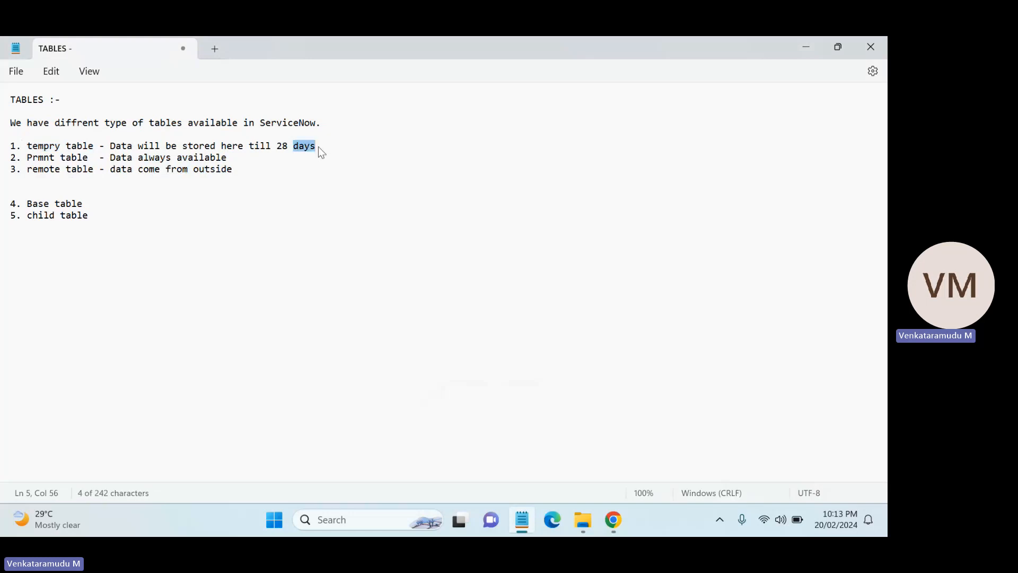
left_click(281, 149)
left_click_drag(321, 146, 277, 148)
left_click(277, 149)
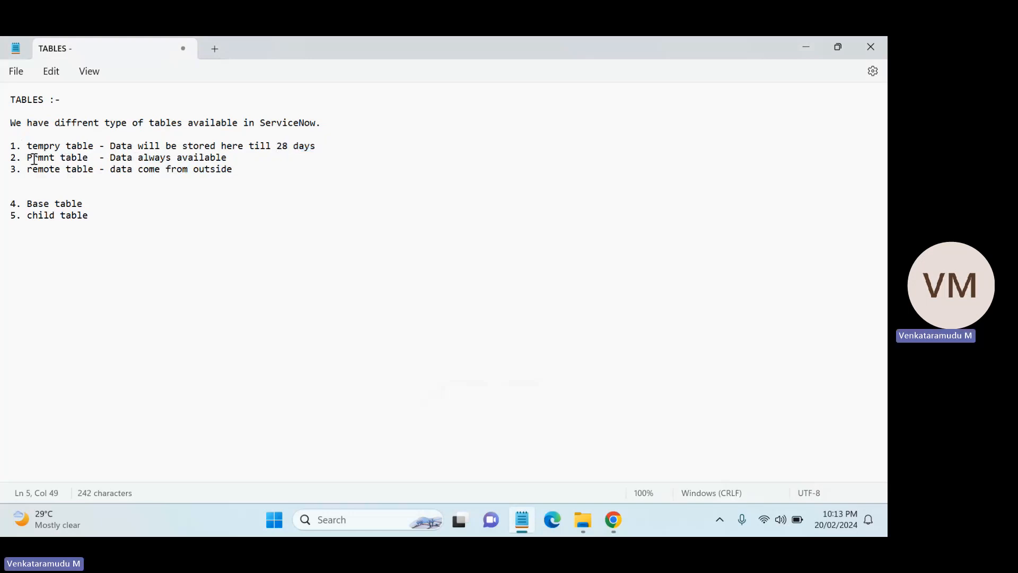
left_click_drag(27, 158, 94, 162)
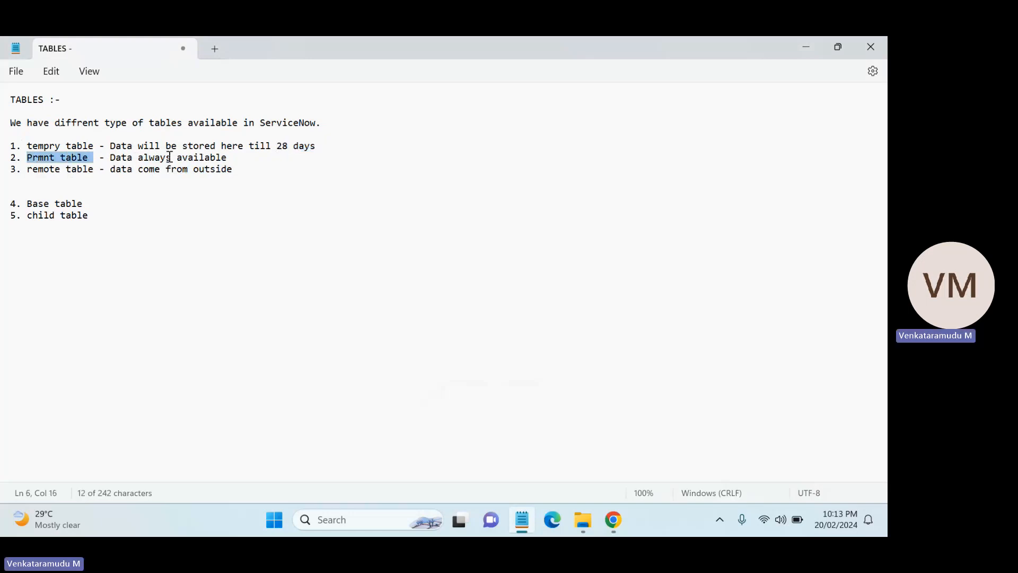
left_click(228, 158)
left_click_drag(229, 158, 25, 164)
left_click(111, 155)
left_click(78, 172)
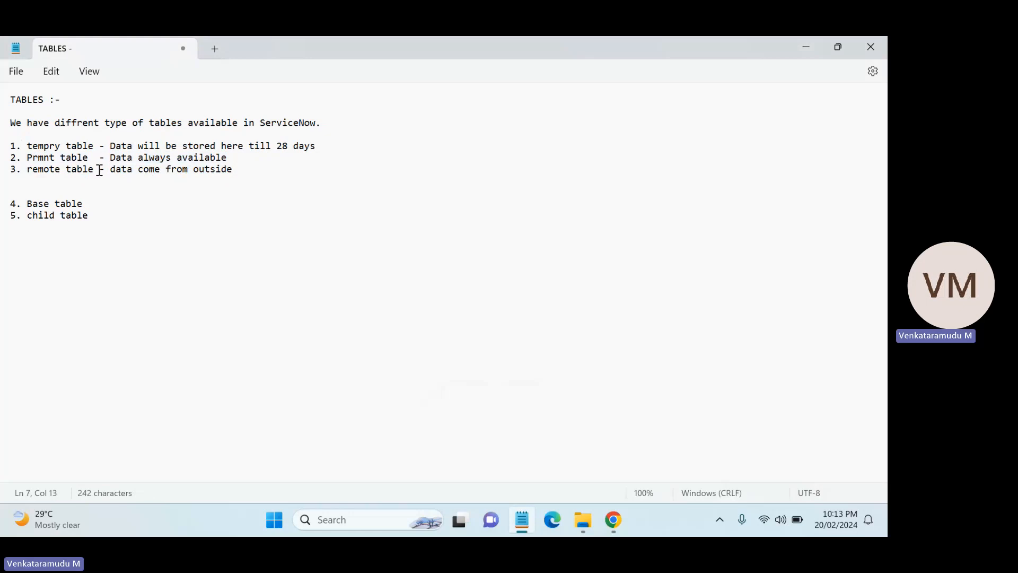
left_click_drag(99, 170, 24, 170)
left_click(119, 184)
left_click_drag(238, 170, 24, 143)
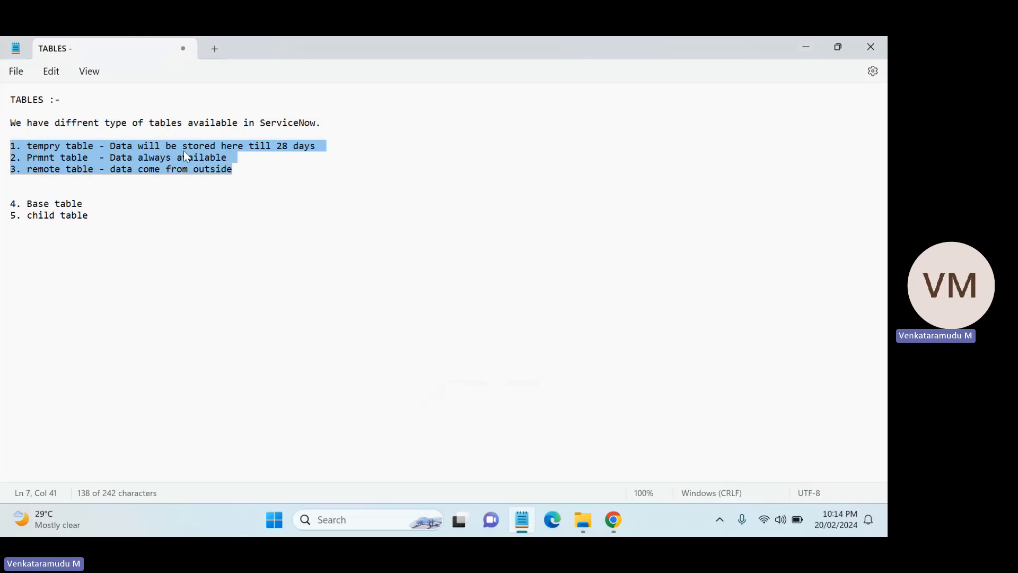
left_click(310, 162)
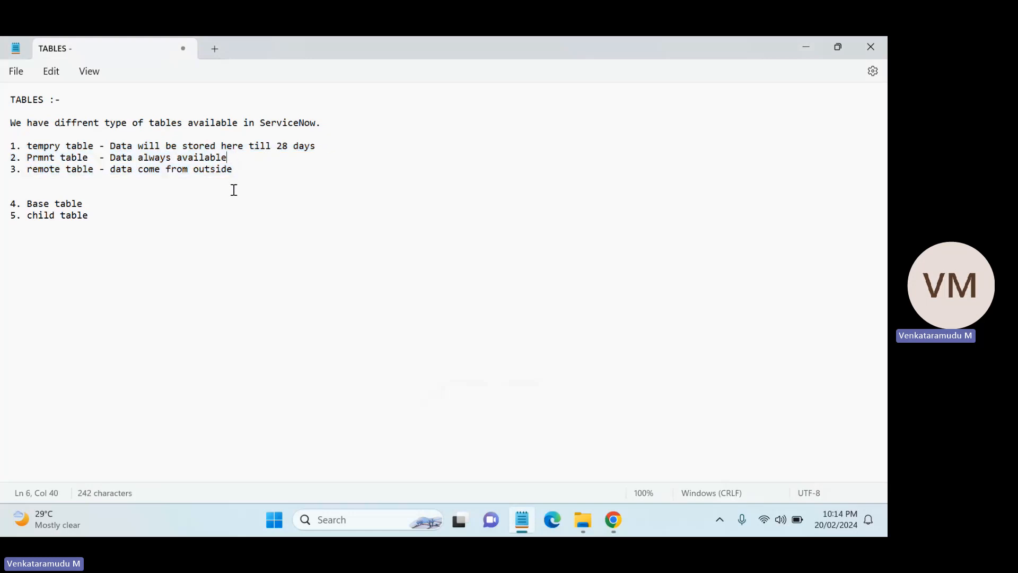
Append "---> task table" after the "4. Base table" line in the notes.
left_click_drag(95, 217, 10, 202)
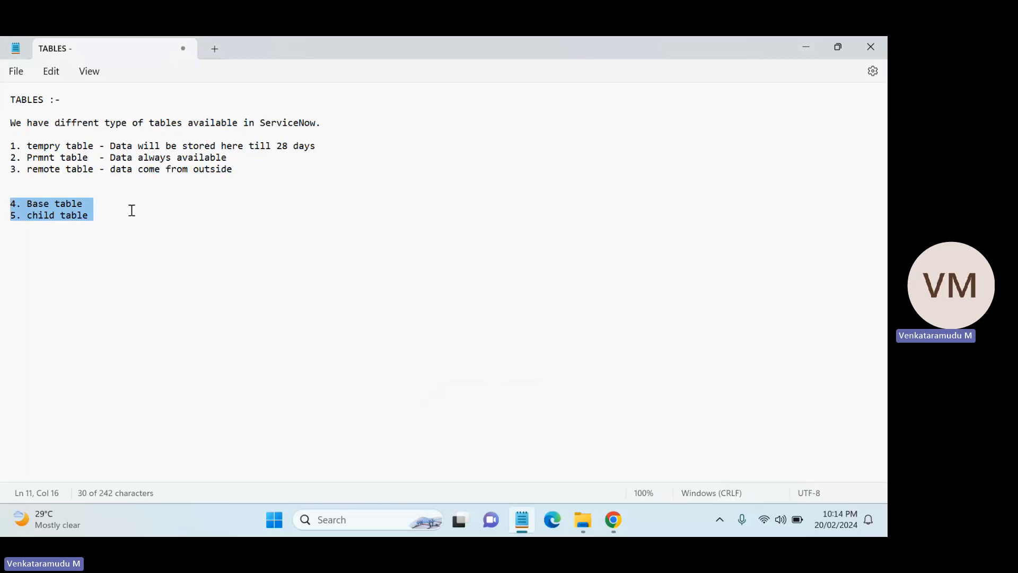
left_click(132, 210)
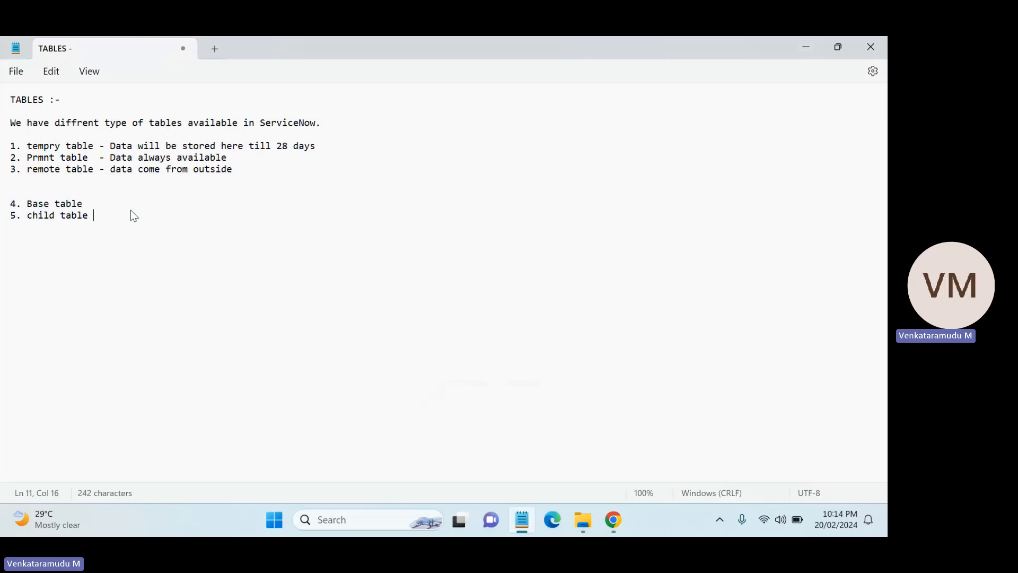
left_click(109, 206)
type("---> task table")
Highlight the Base table, task table and child table entries in the notes in turn.
double_click(79, 204)
left_click_drag(49, 205, 27, 205)
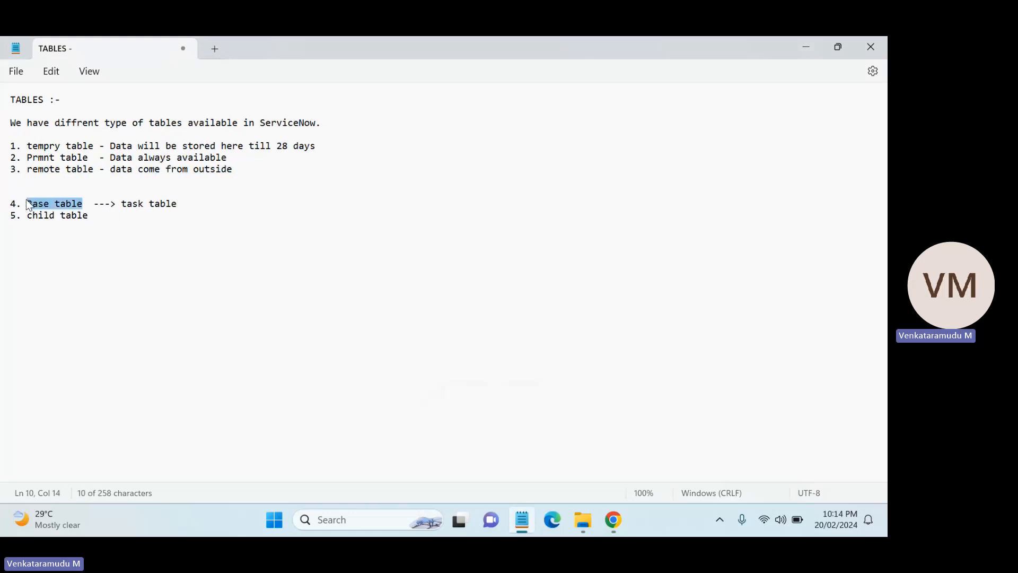
left_click(88, 206)
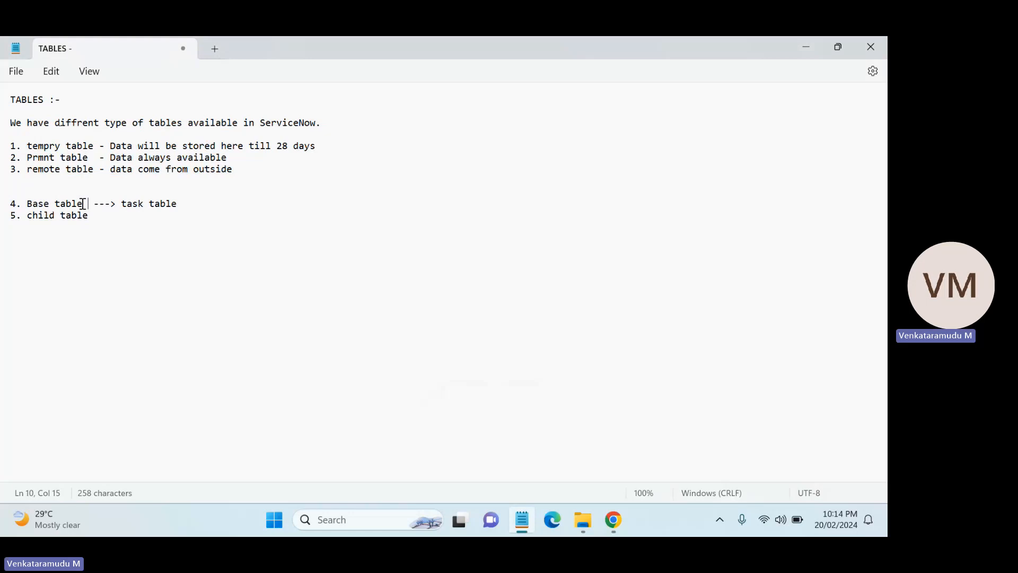
left_click_drag(177, 206, 123, 207)
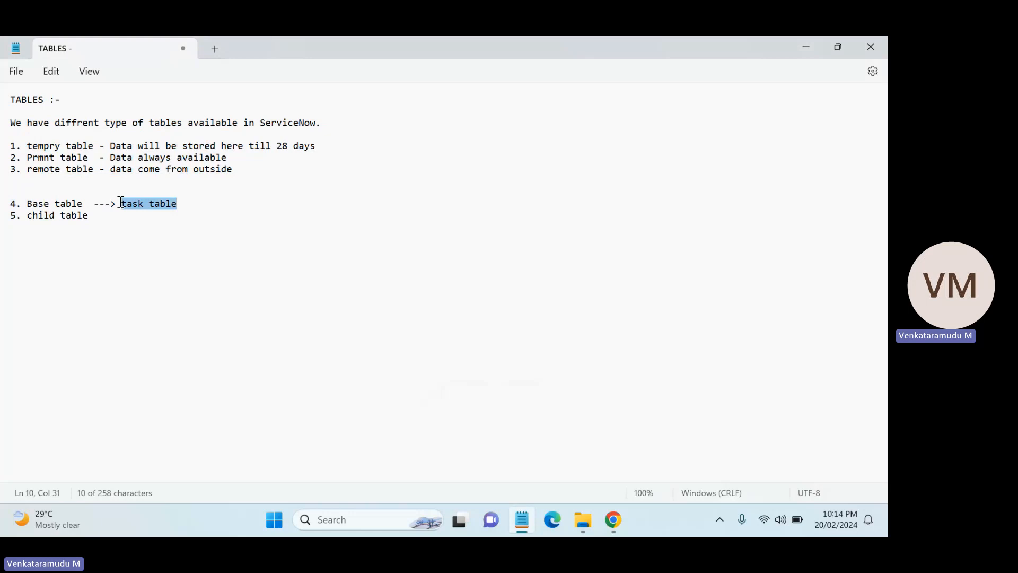
left_click(121, 203)
left_click(177, 204)
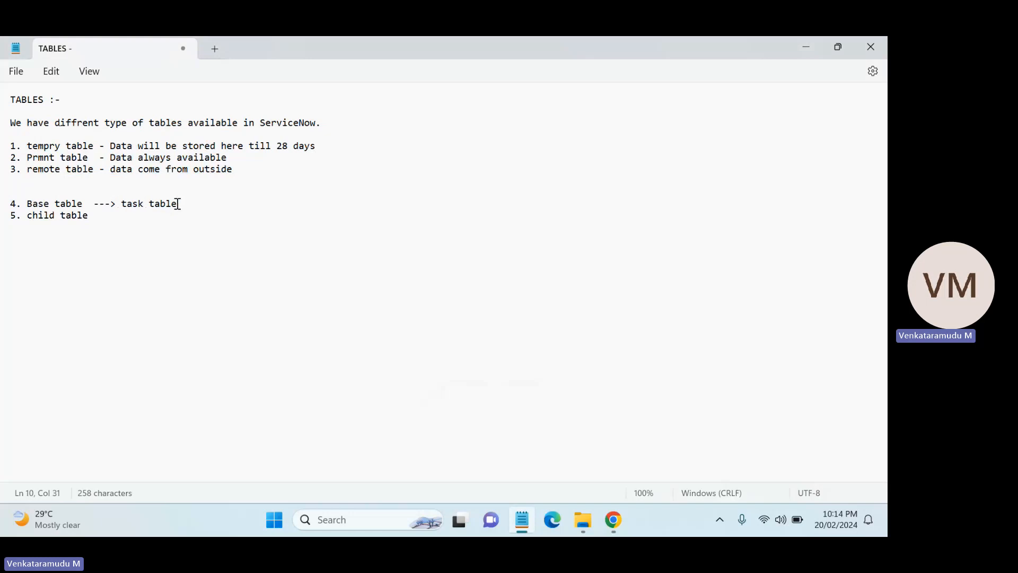
key("shift+Right")
left_click_drag(121, 203, 181, 207)
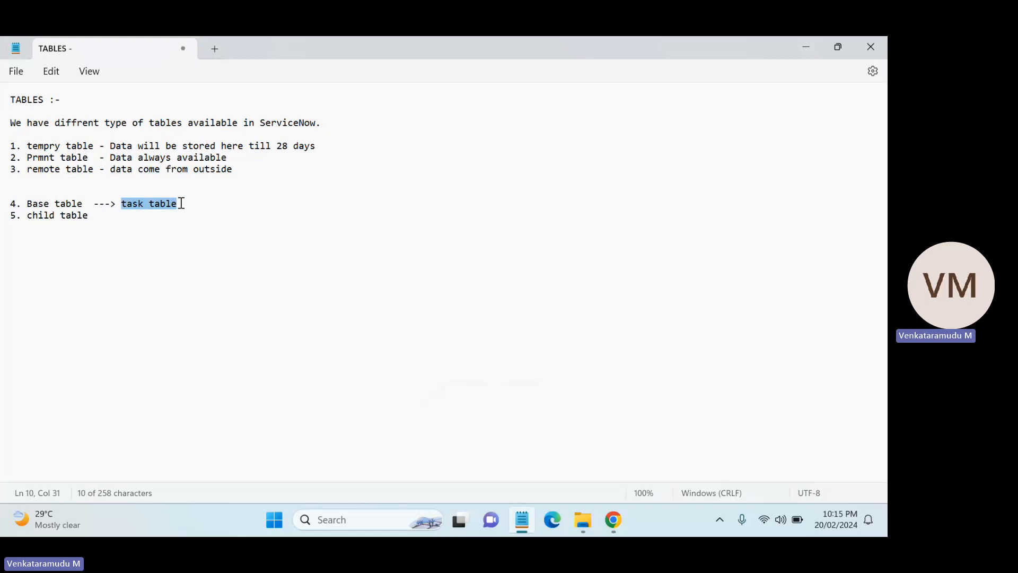
left_click(127, 205)
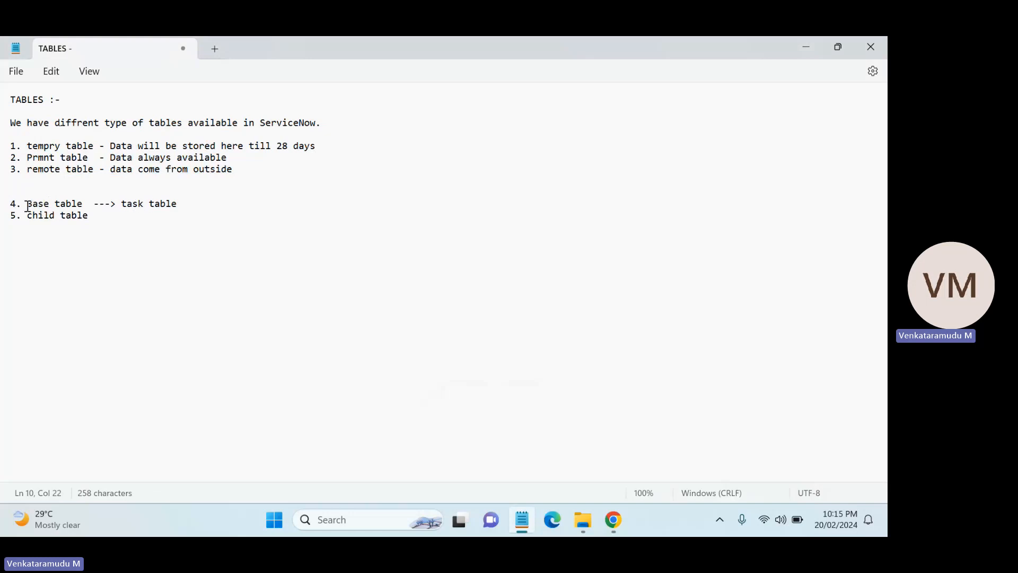
left_click_drag(27, 204, 87, 204)
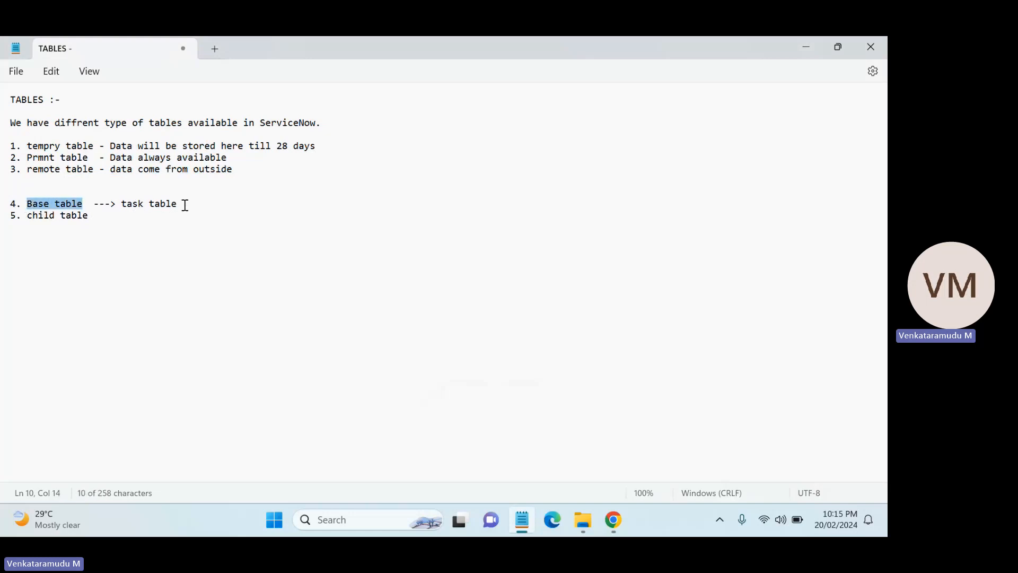
left_click_drag(183, 205, 26, 206)
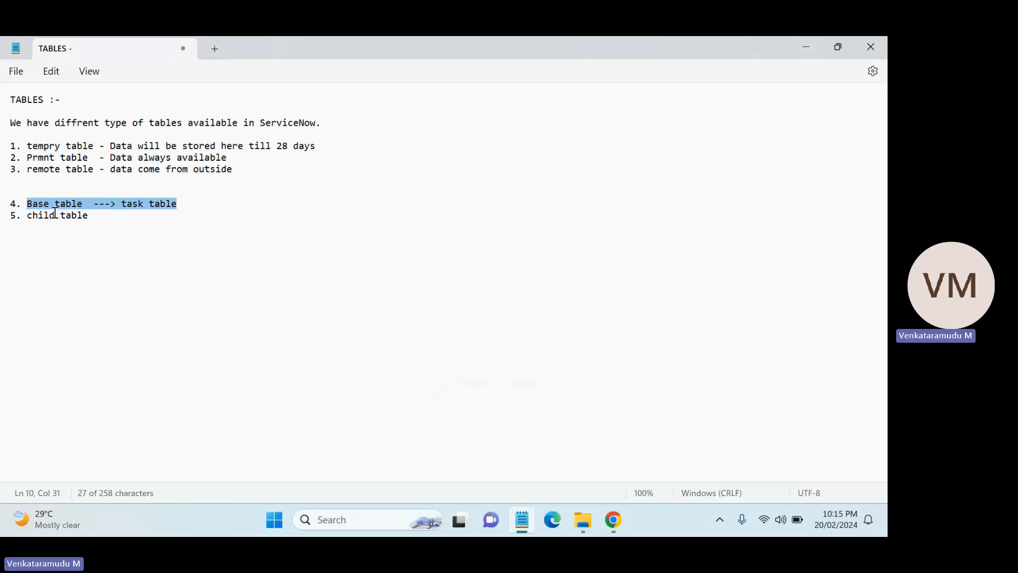
mouse_move(94, 219)
left_mouse_down()
mouse_move(28, 204)
mouse_move(83, 207)
left_mouse_up()
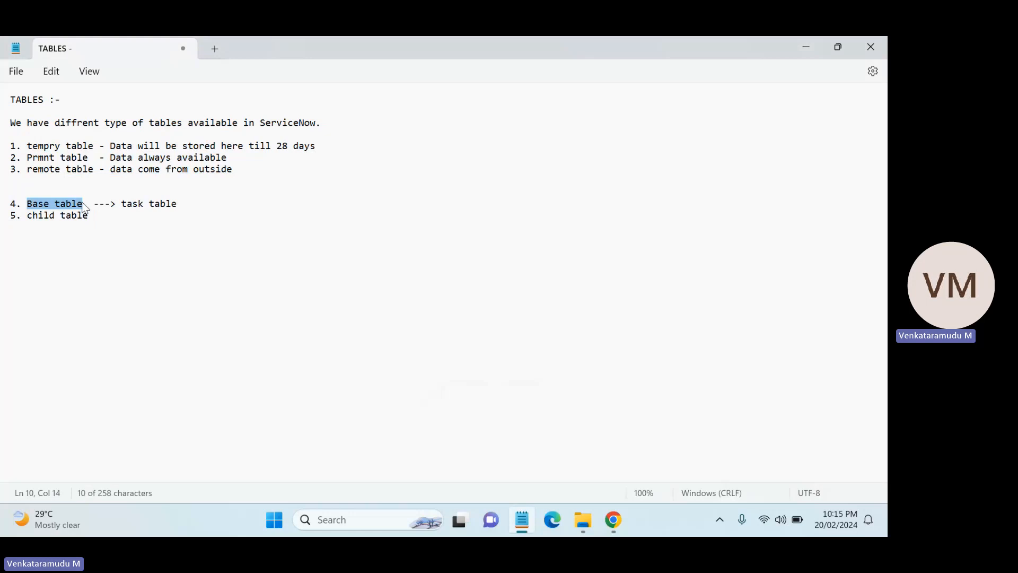
left_click_drag(93, 216, 28, 226)
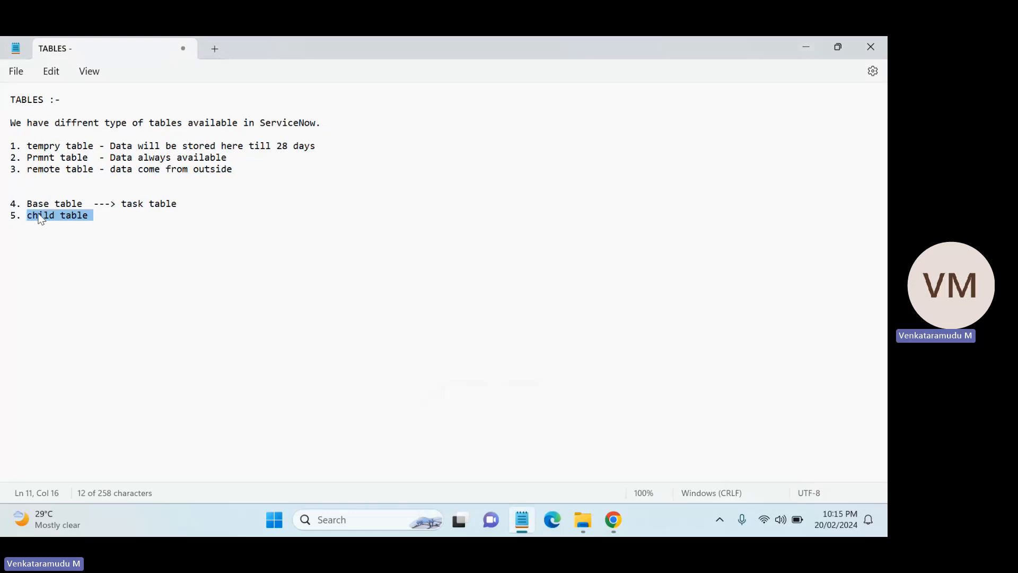
key("Right")
left_click(90, 215)
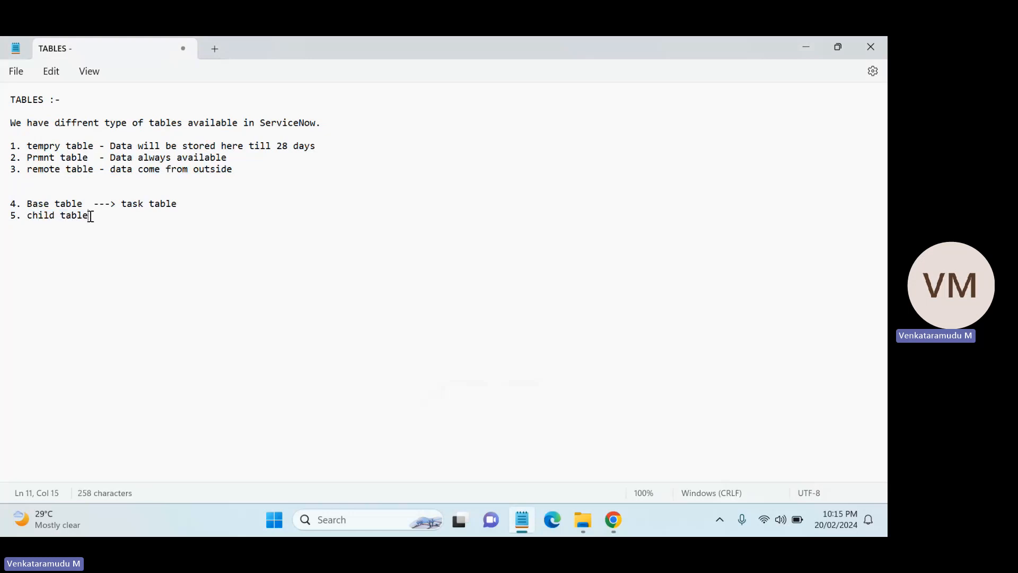
left_click_drag(90, 215, 28, 216)
left_click(28, 204)
left_click(90, 216)
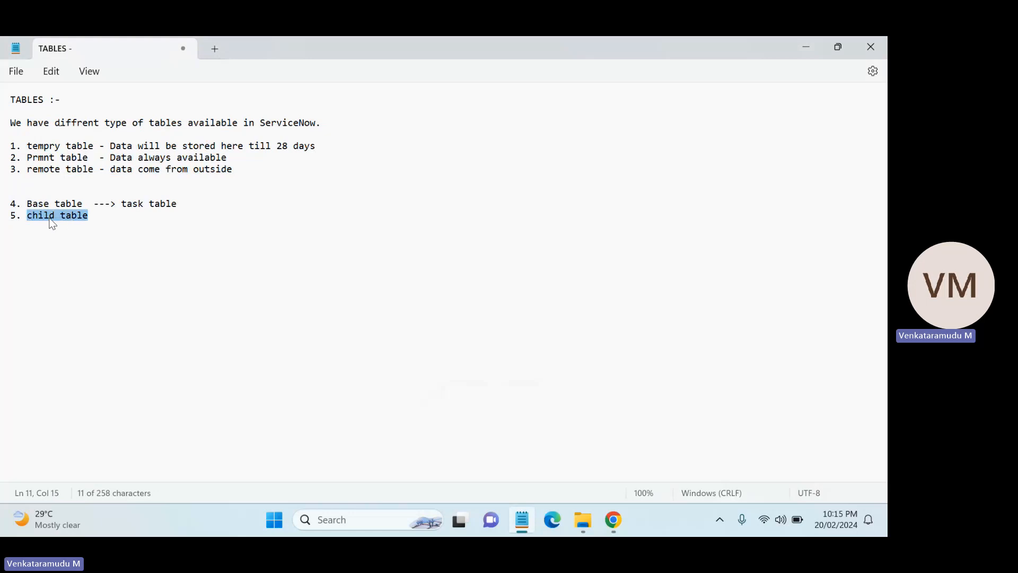
left_click_drag(78, 205, 29, 207)
left_click(92, 215)
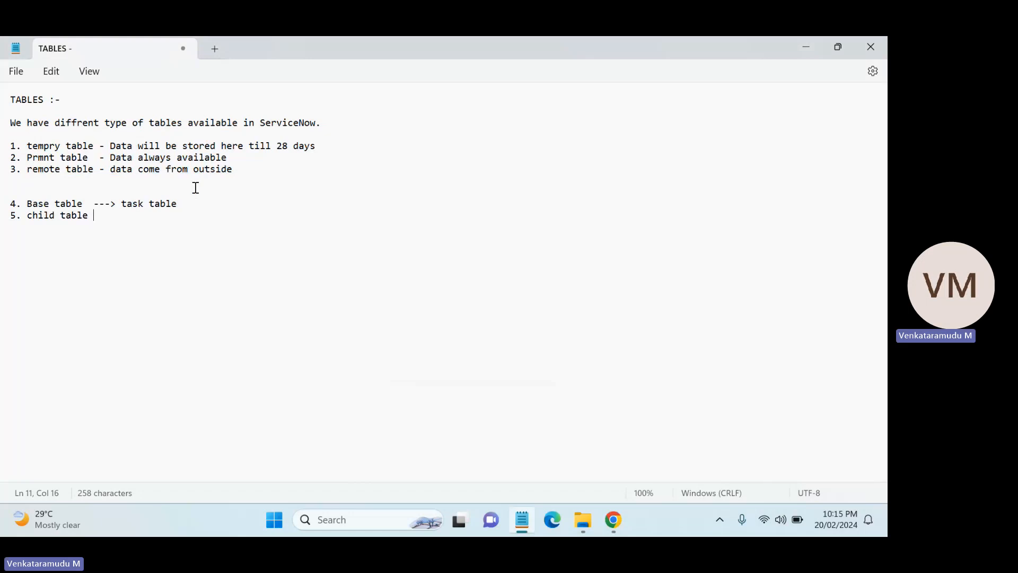
In the ServiceNow tab, open the Incidents list by entering incident.LIST in the navigator filter, then highlight the table name in the address.
mouse_move(613, 520)
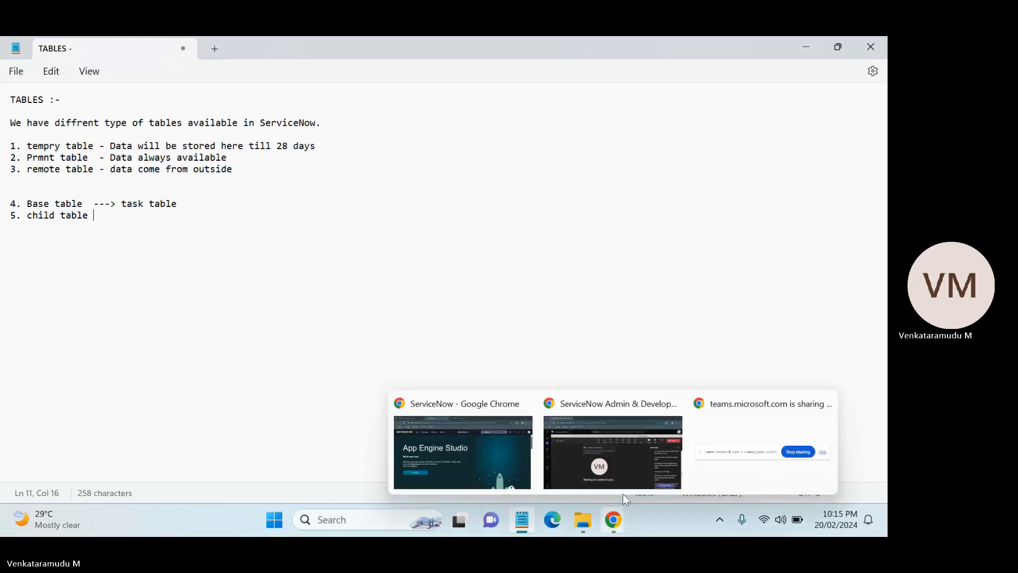
left_click(471, 448)
left_click(147, 138)
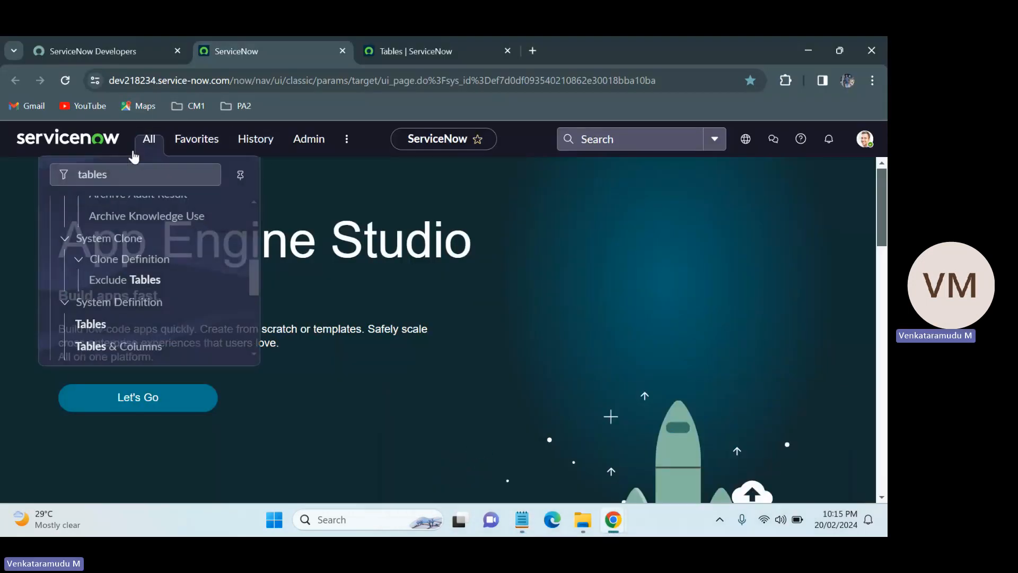
left_click(157, 183)
key("ctrl+a")
key("BackSpace")
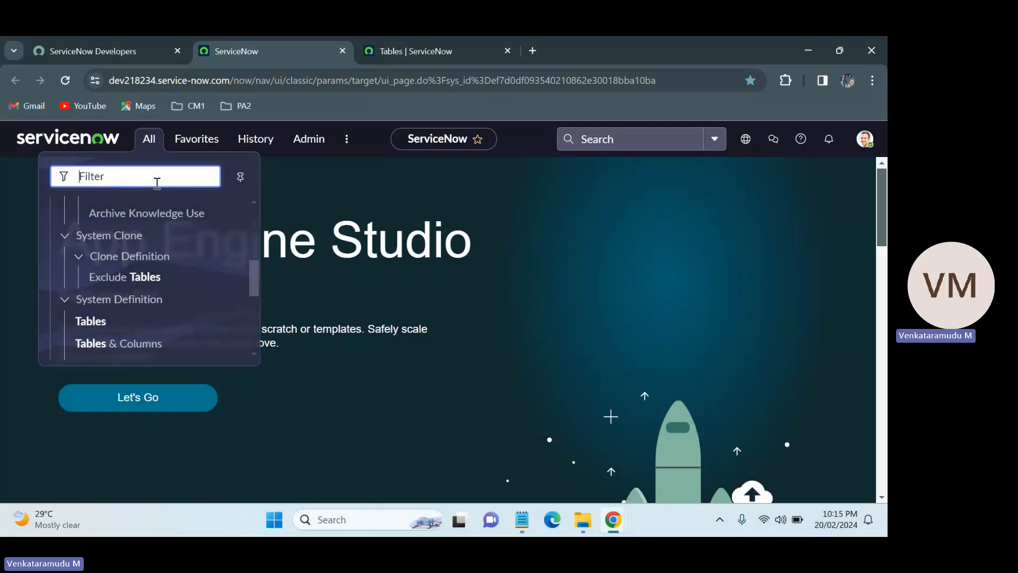
type("in")
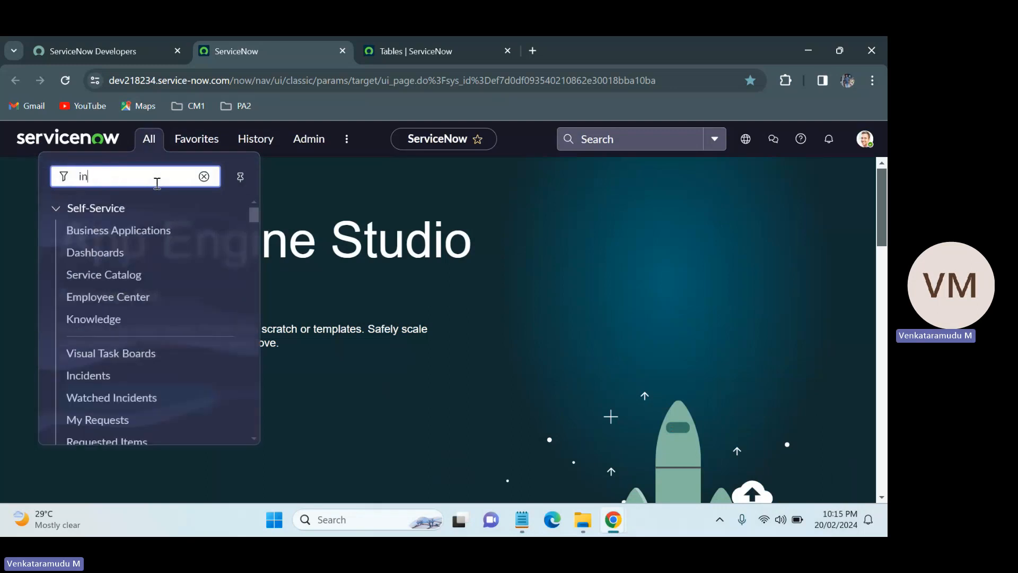
type("cident.LIS")
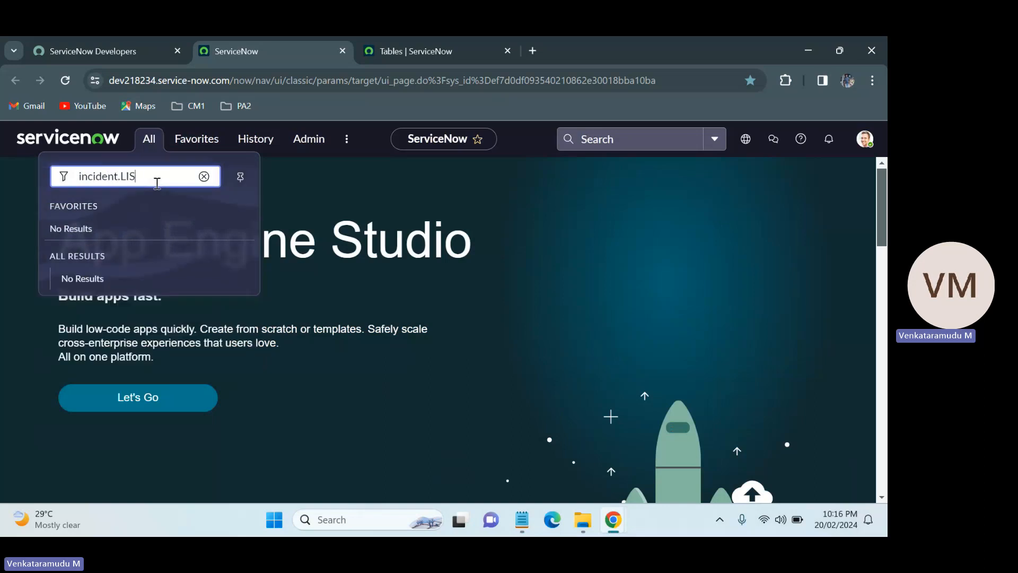
type("T")
key("Return")
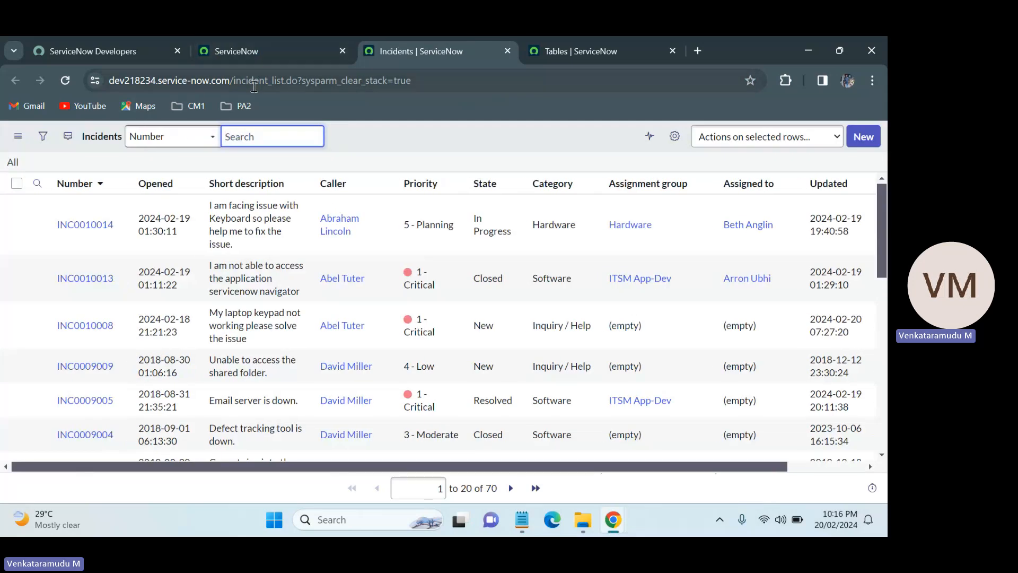
left_click_drag(236, 82, 269, 84)
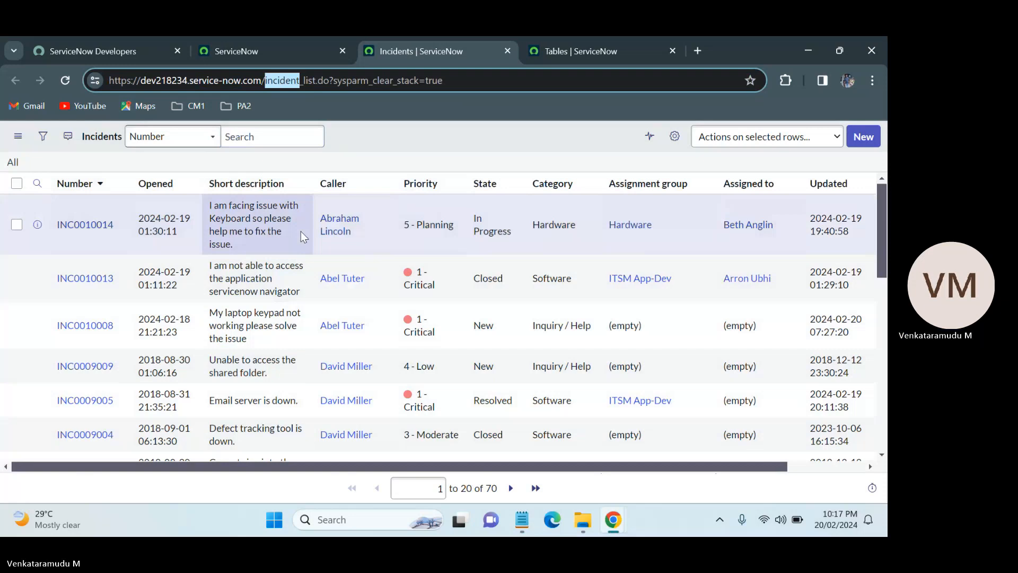
In the notes, add the lines "Rows --> Record" and "Columns --> fields" below the table types, then highlight both lines.
left_click(521, 525)
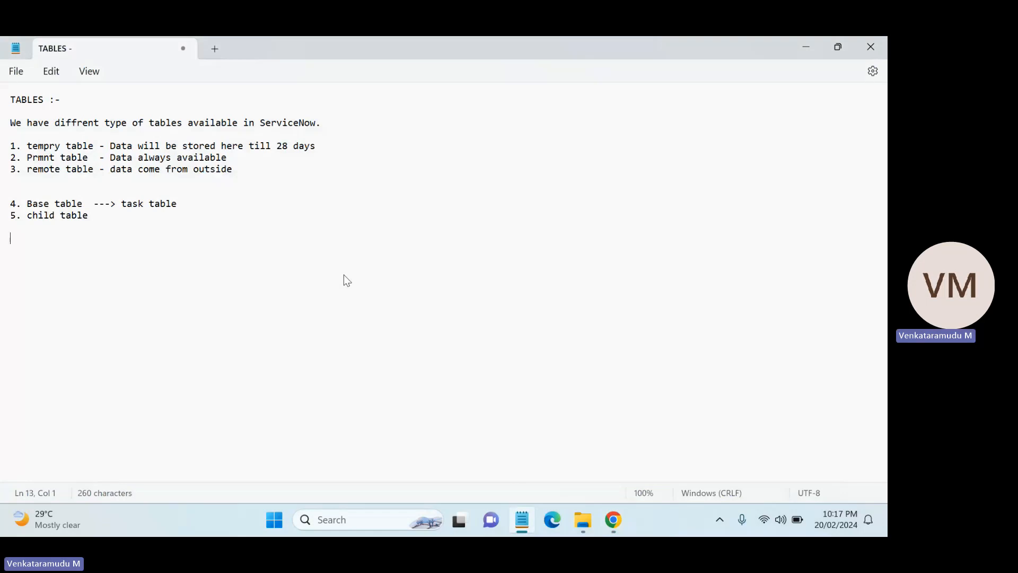
type("Row")
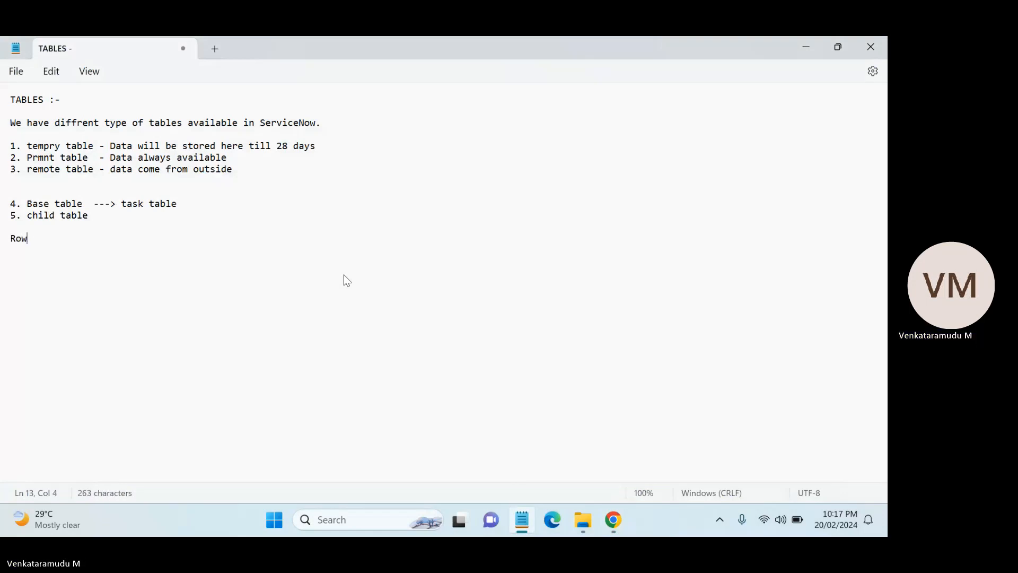
type("s ==")
key("BackSpace")
type("-> ")
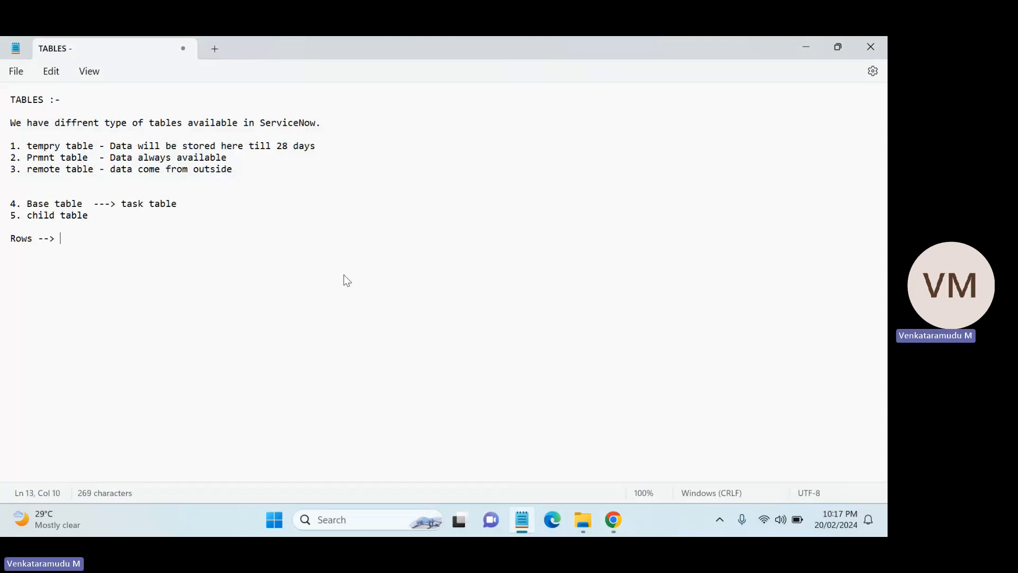
type("Record ")
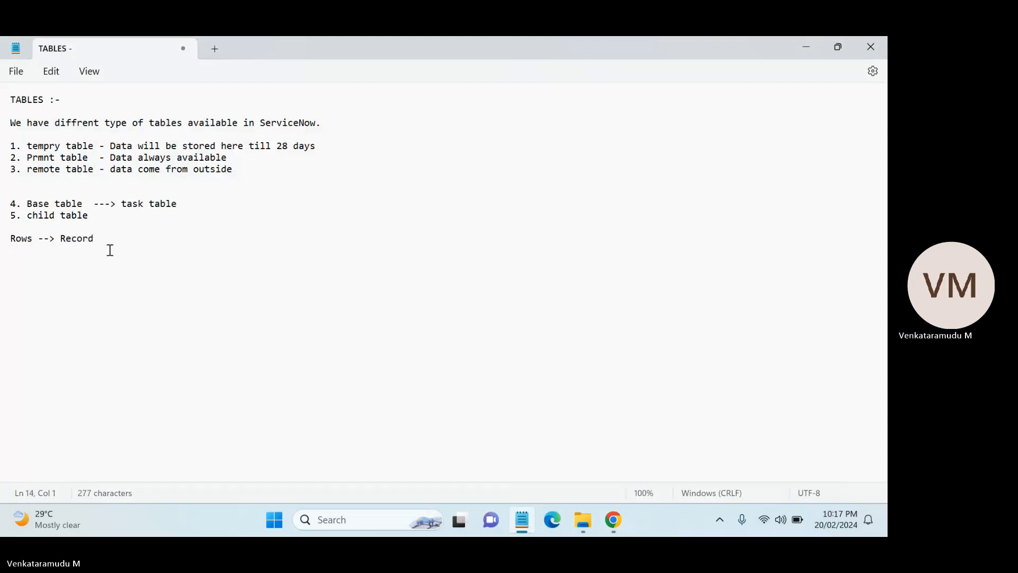
type("Col")
key("BackSpace")
key("BackSpace")
key("BackSpace")
key("BackSpace")
type("s -")
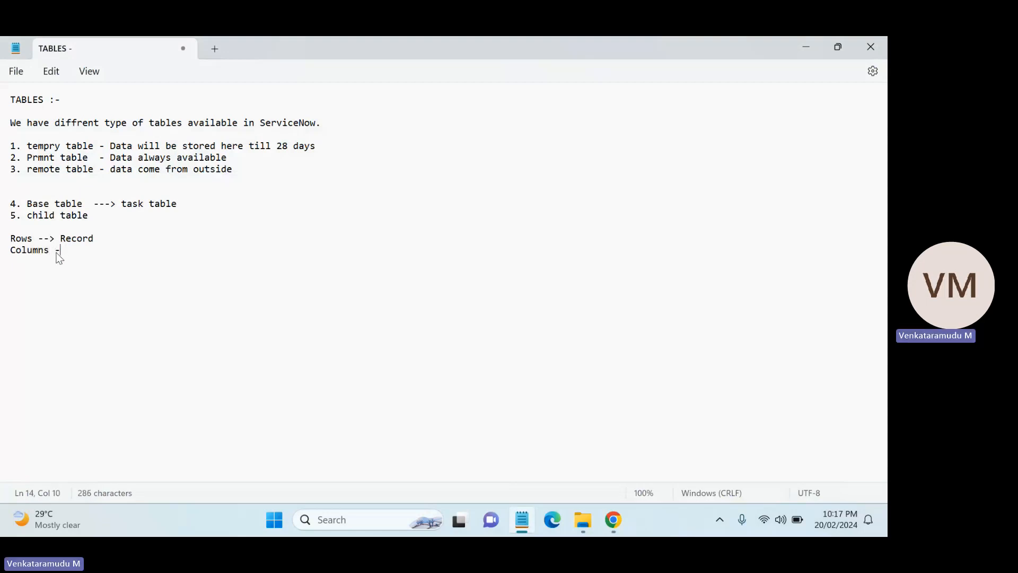
type("-> fields")
left_click_drag(102, 240, 1, 242)
left_click_drag(110, 249, 5, 252)
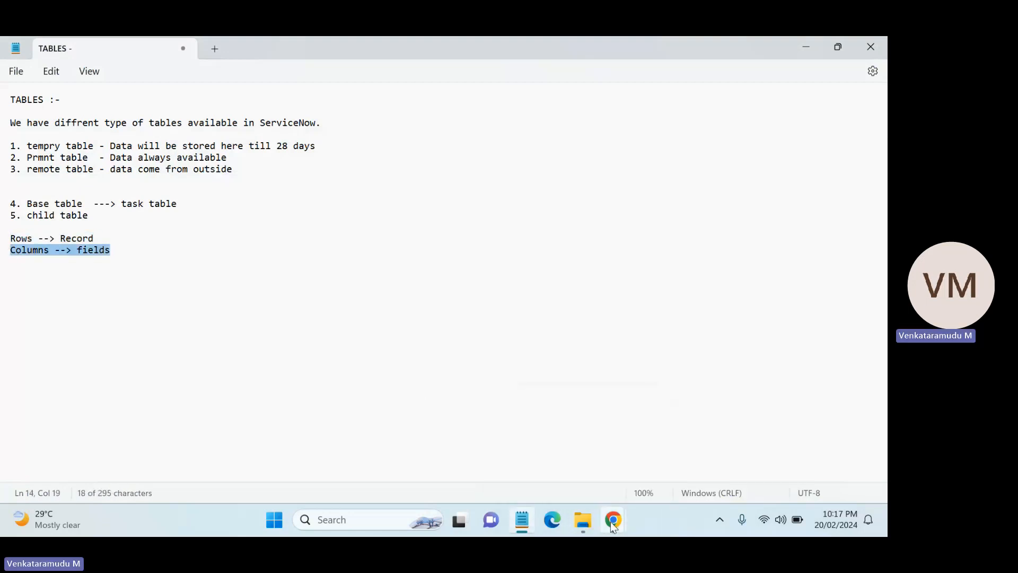
In the Incidents list, open record INC0010014 in a new tab to point out its fields, then return to the list.
mouse_move(614, 519)
left_click(444, 446)
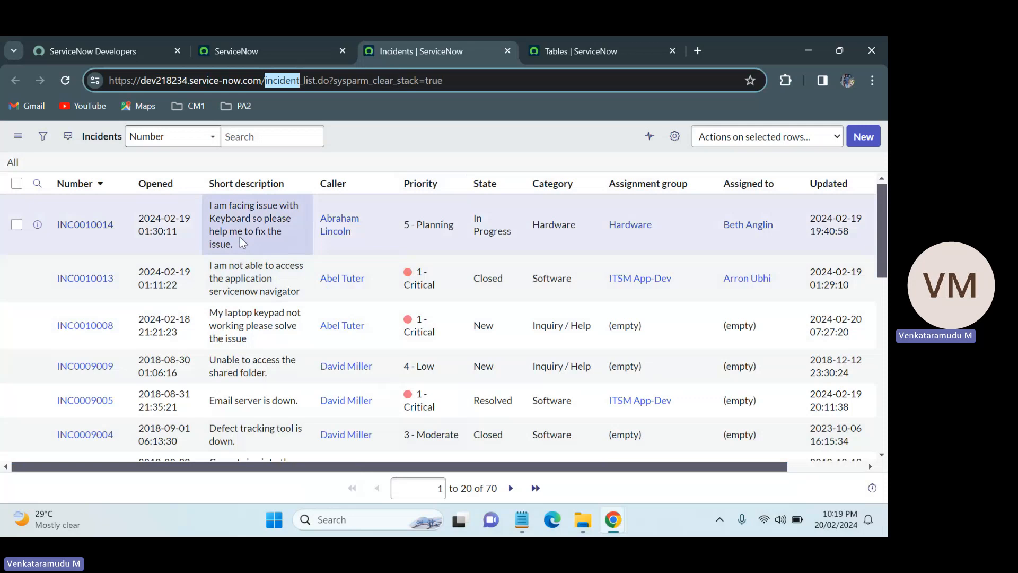
middle_click(89, 224)
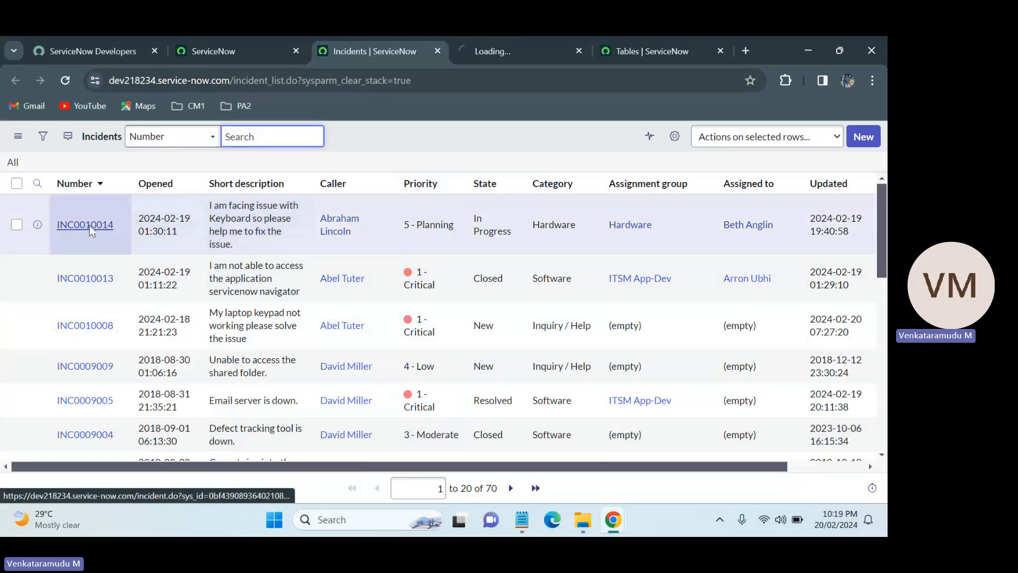
left_click(554, 38)
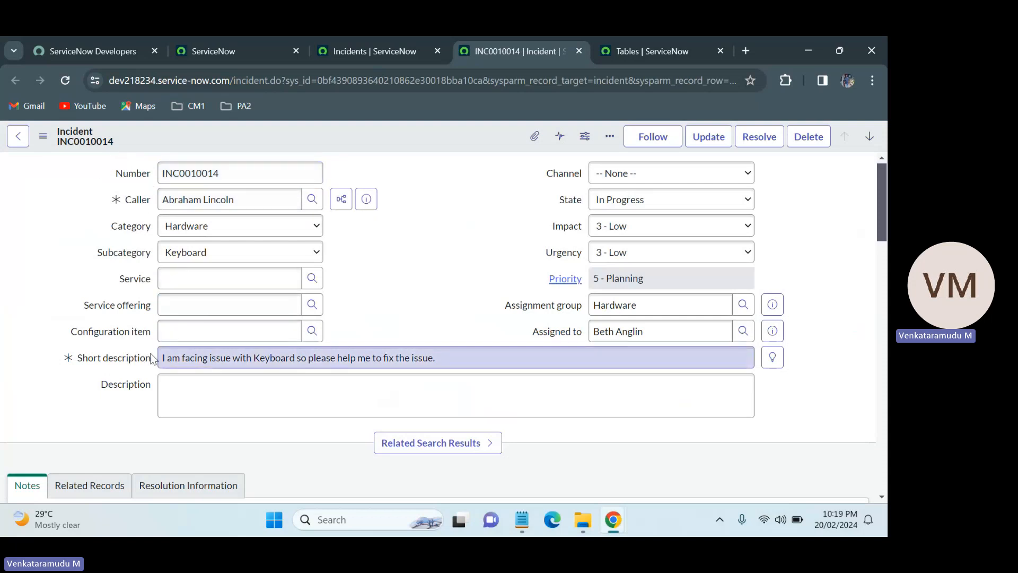
left_click_drag(145, 352, 71, 371)
left_click(72, 371)
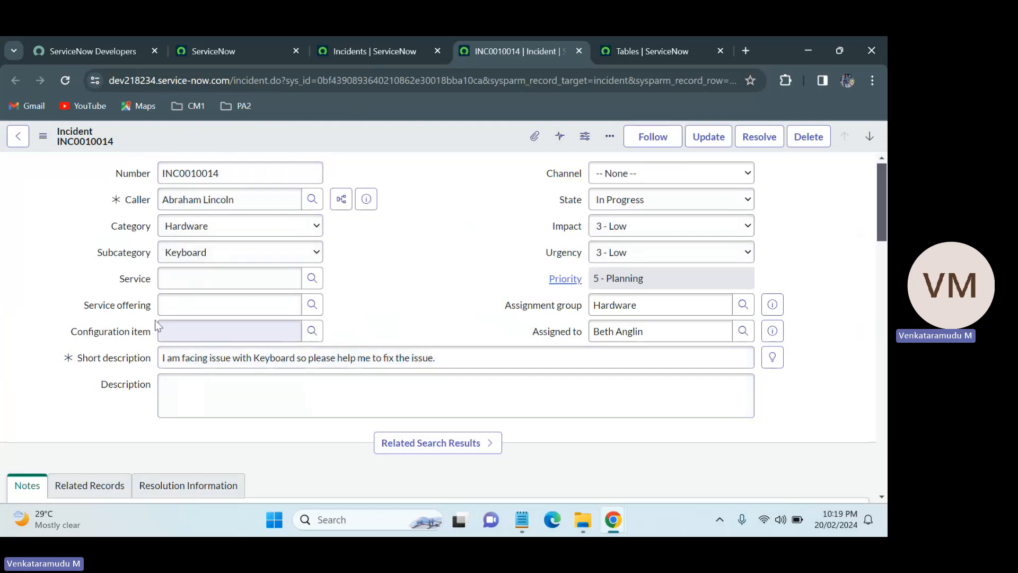
left_click(320, 38)
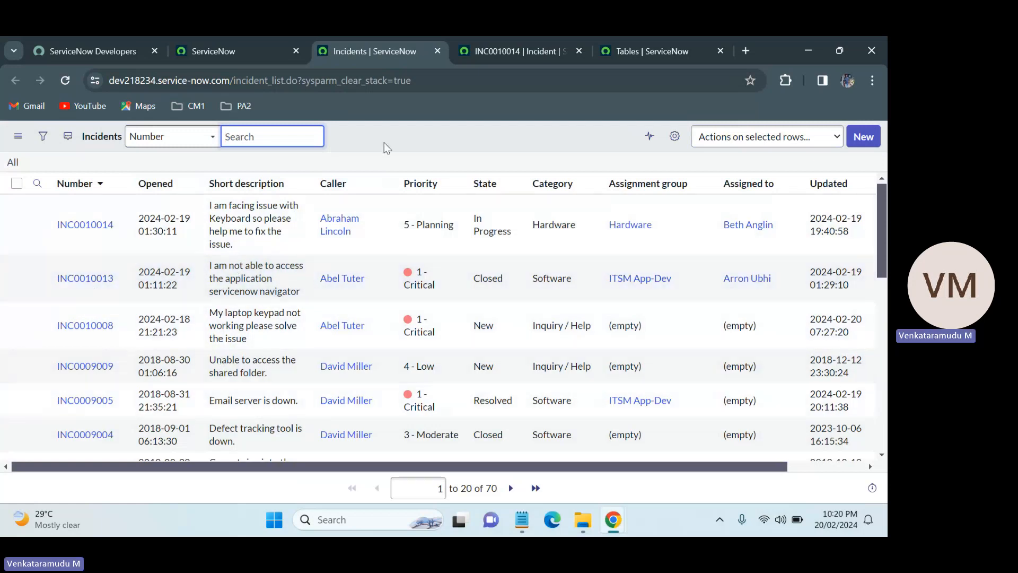
left_click(384, 143)
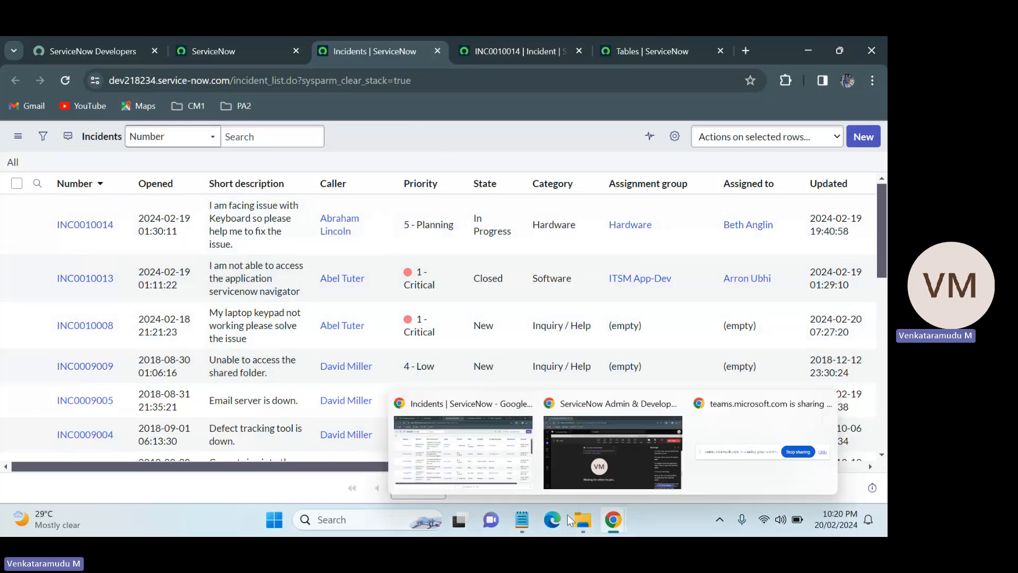
Back in the notes, highlight the table type lines and the rows and columns lines in turn.
mouse_move(522, 531)
left_click(523, 467)
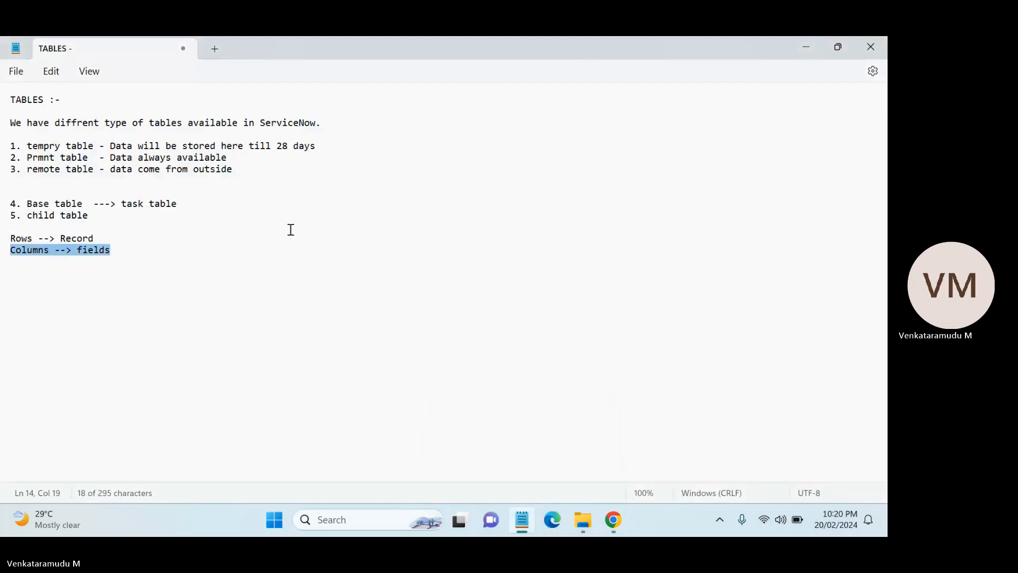
left_click(140, 243)
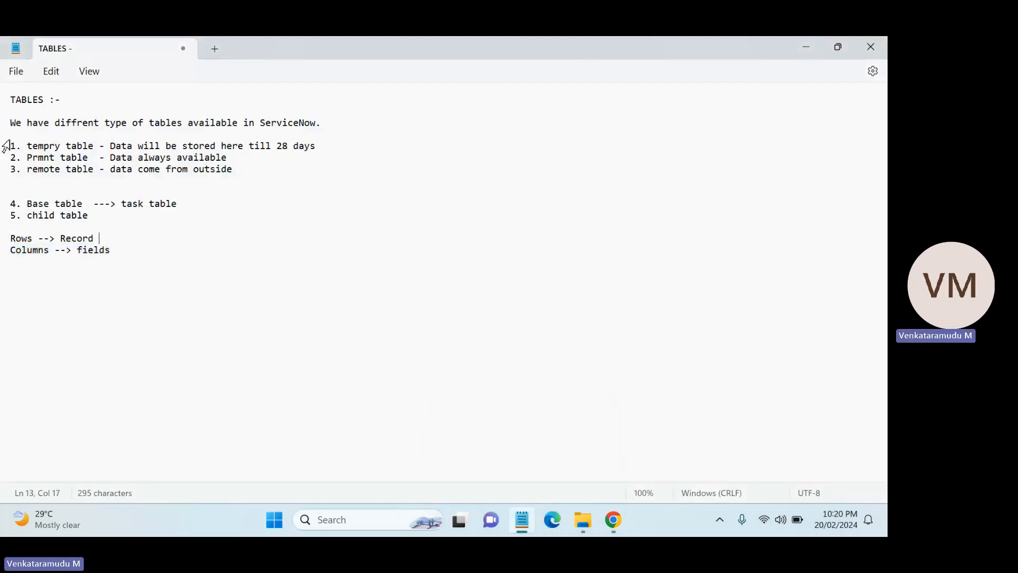
left_click_drag(281, 166, 1, 141)
left_click_drag(120, 219, 19, 196)
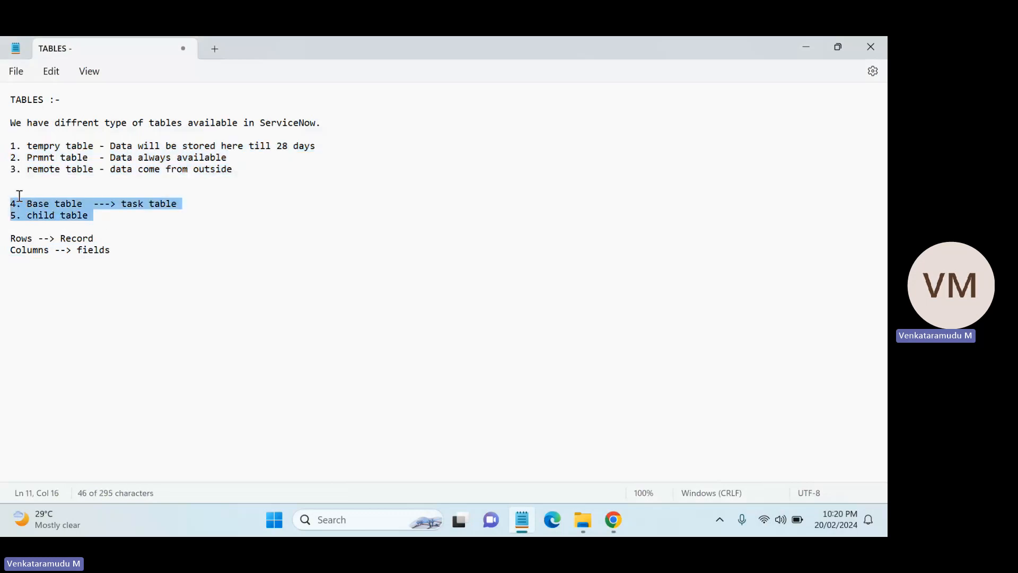
left_click_drag(121, 256, 5, 239)
left_click(213, 244)
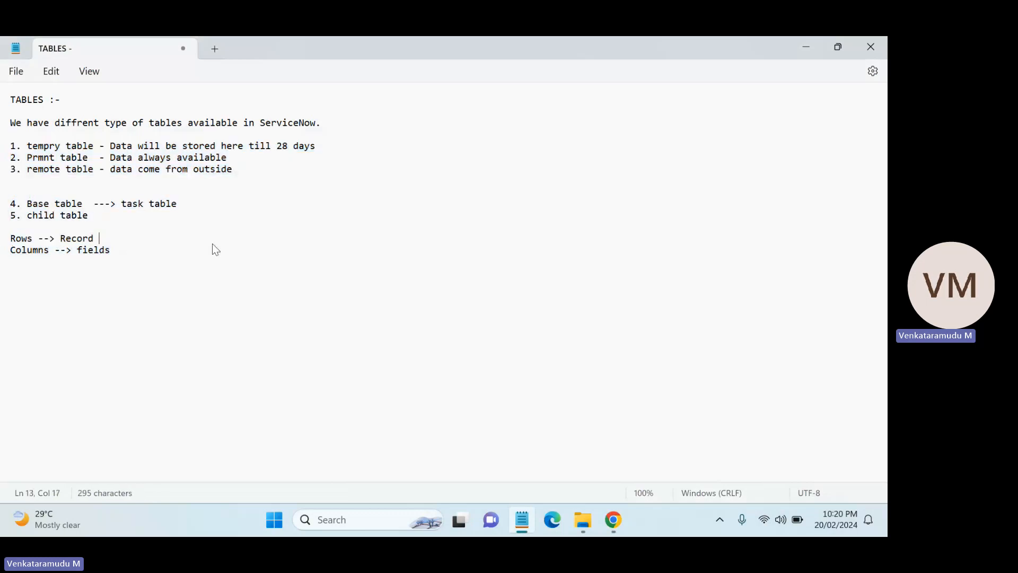
In the ServiceNow tab, filter the navigator for Tables and open the System Definition Tables list in a new tab.
mouse_move(614, 520)
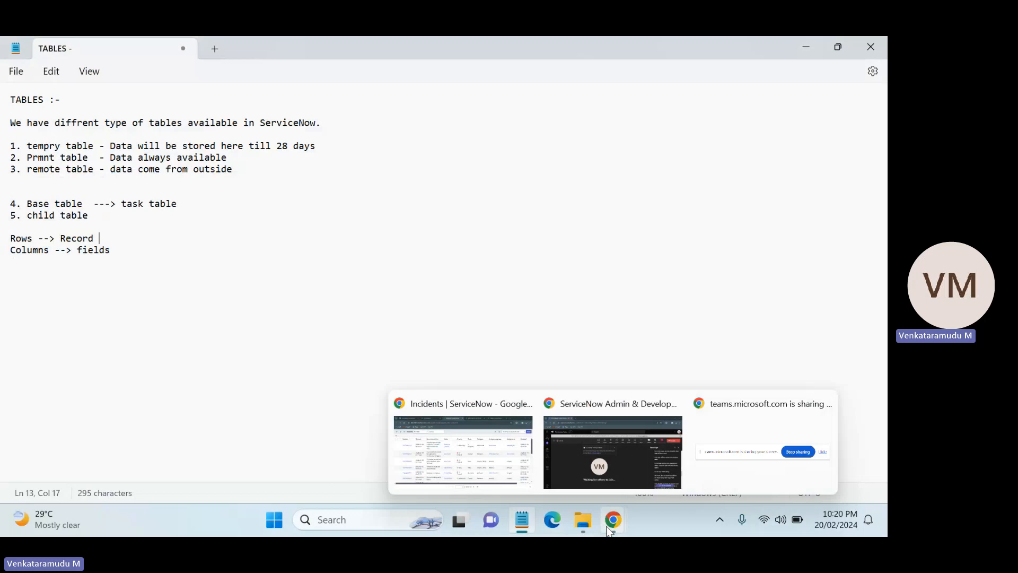
left_click(506, 470)
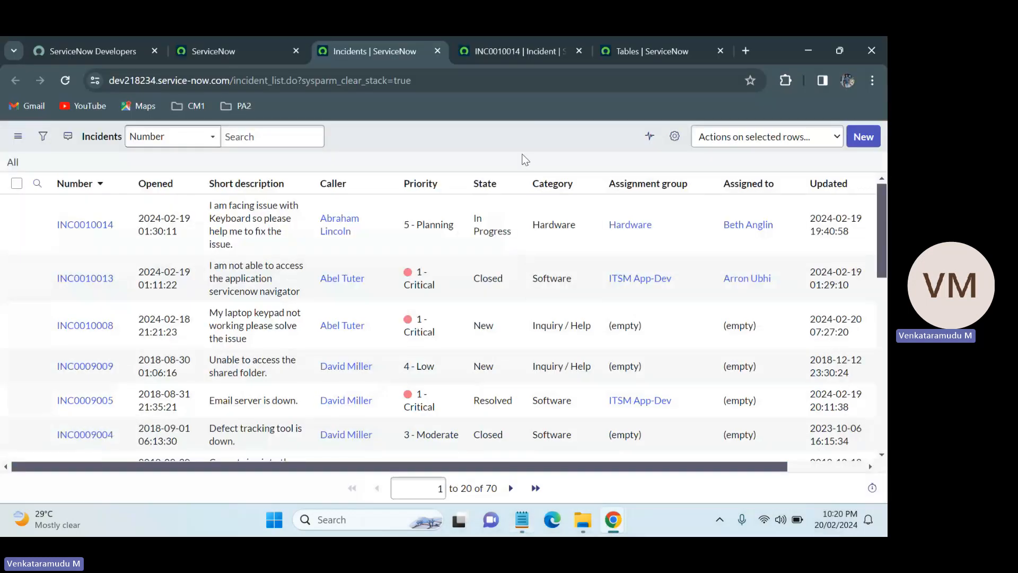
left_click(289, 37)
left_click(149, 140)
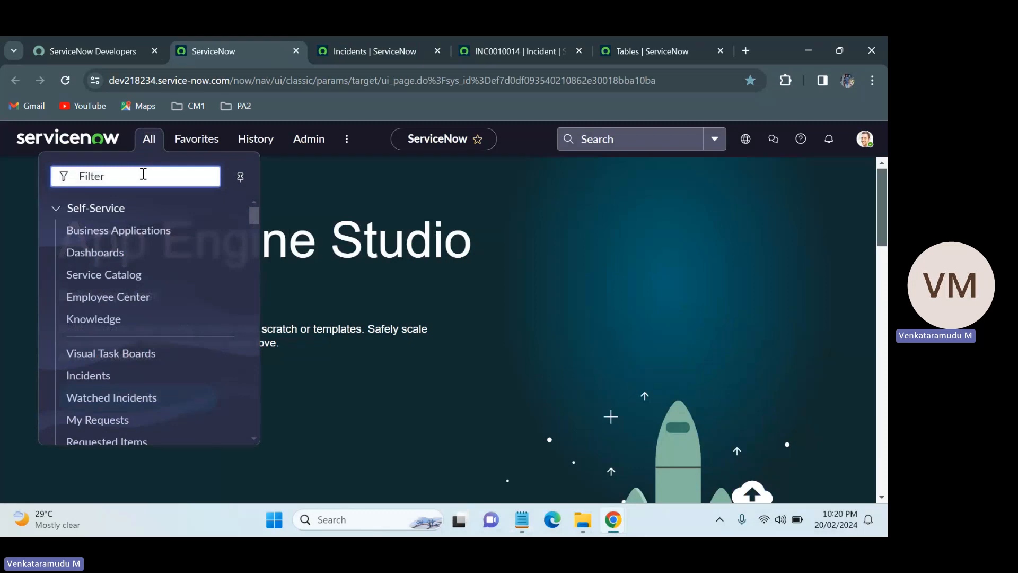
type("Tables")
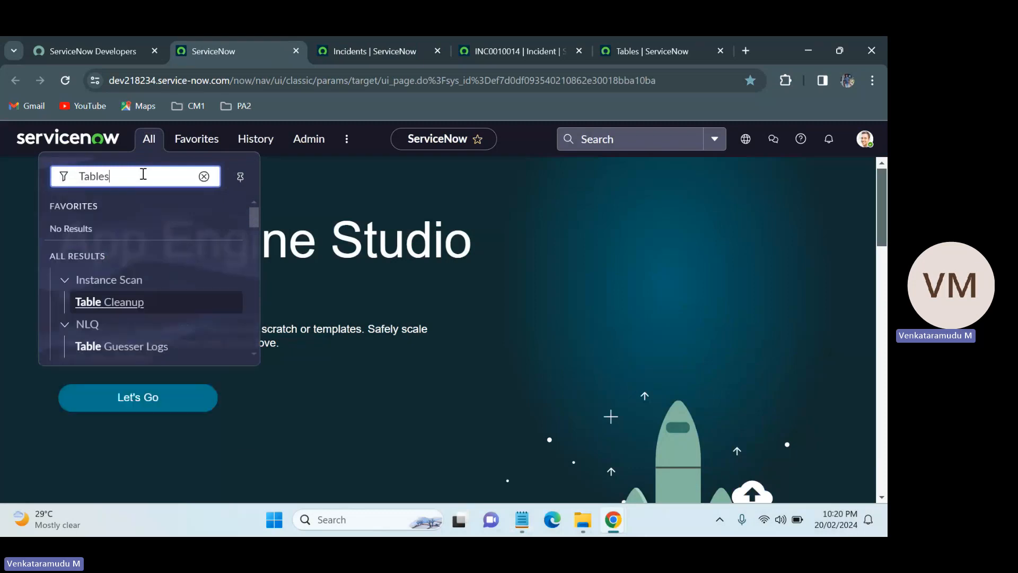
left_click_drag(253, 227, 263, 300)
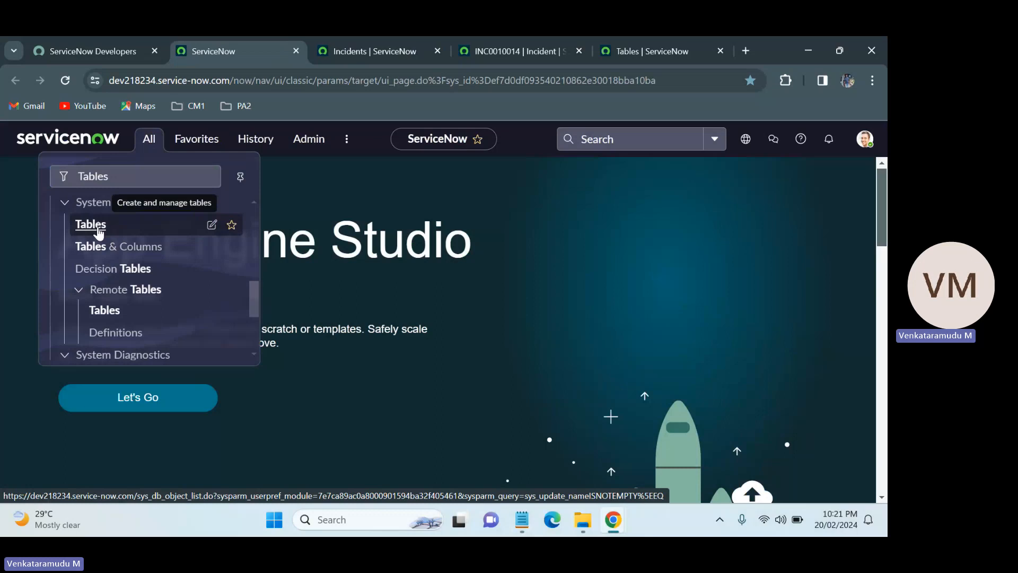
middle_click(98, 228)
left_click(517, 49)
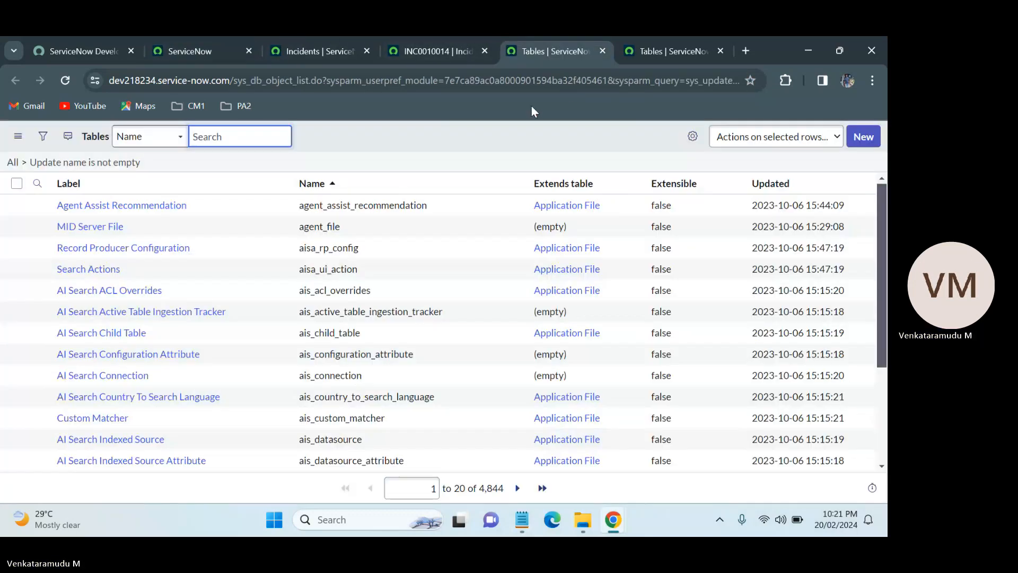
left_click_drag(884, 212, 880, 180)
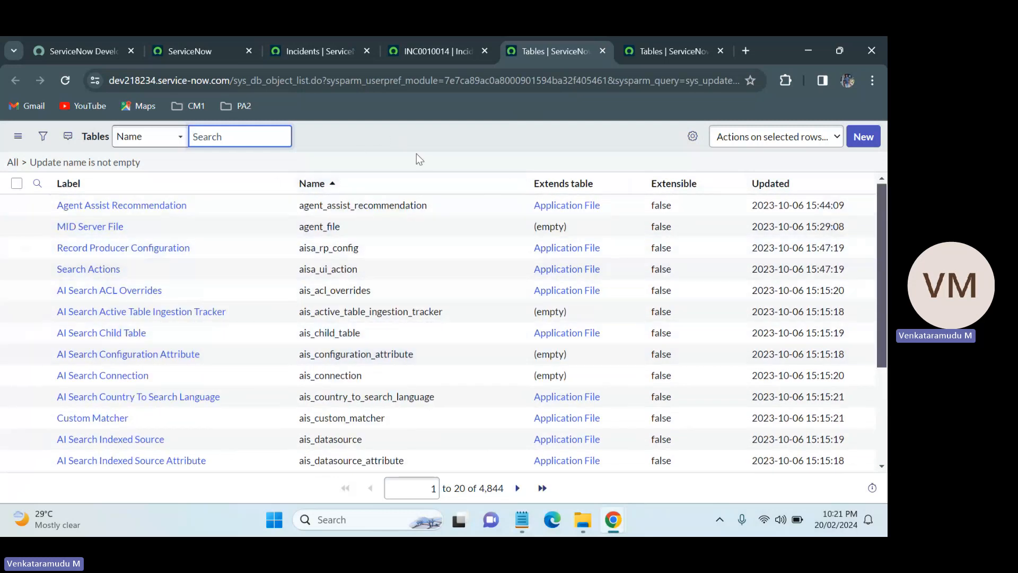
Add the note "In ServiceNow, we have almost 4,800+ Tables are there, in every record data will be stored as table format." and highlight it.
left_click(522, 520)
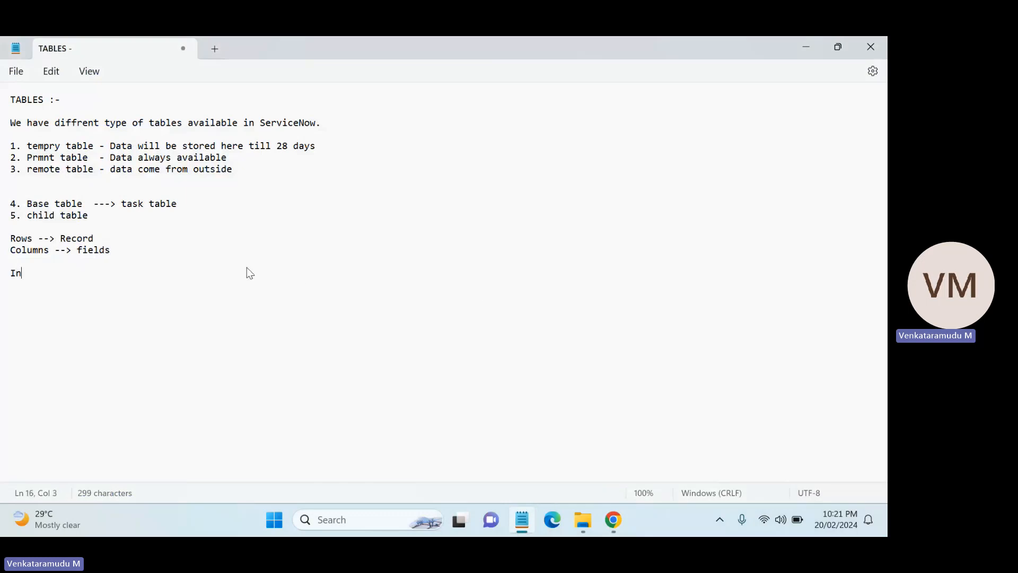
type("Service")
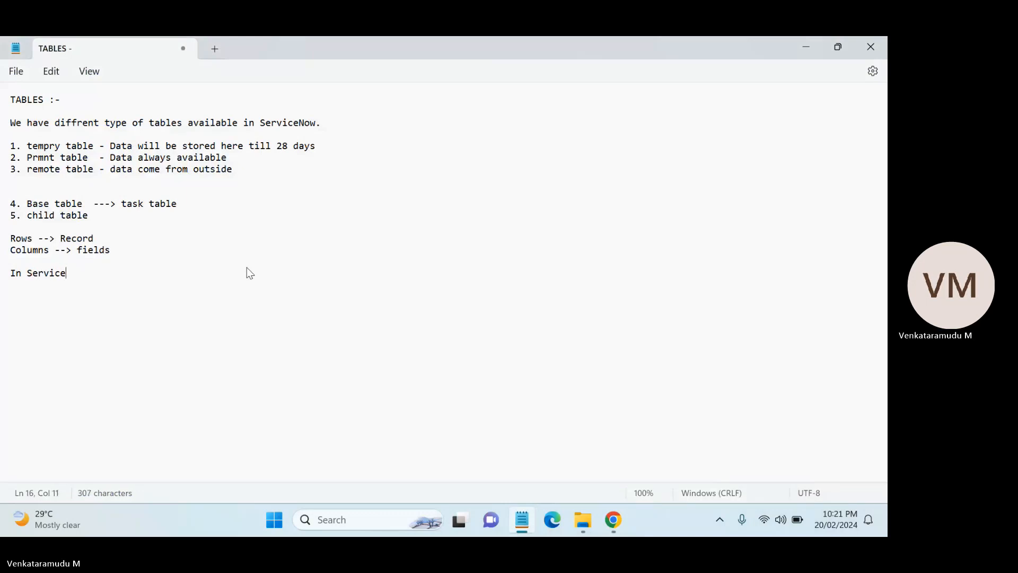
type("Now, we h")
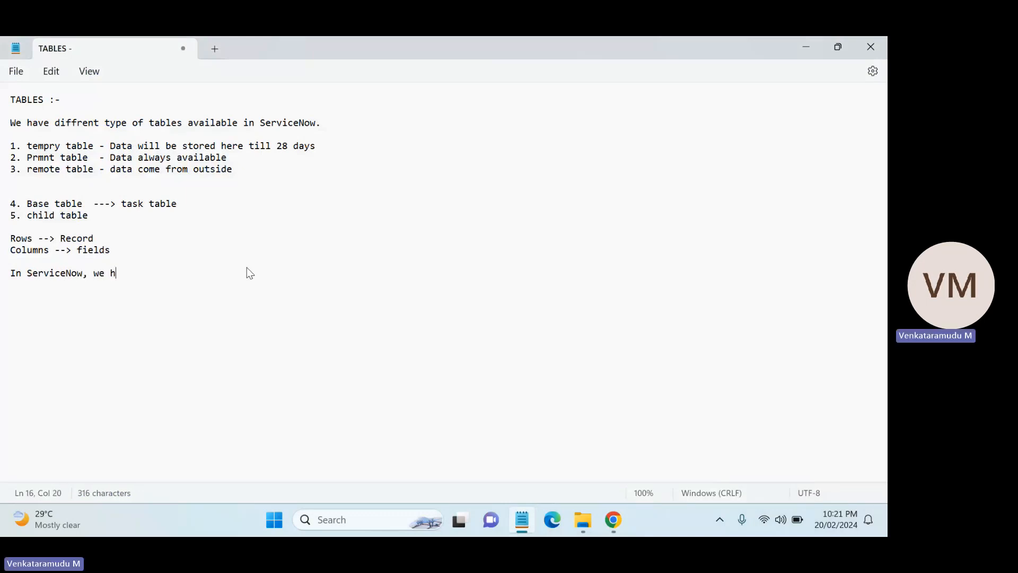
type("ave almost 4")
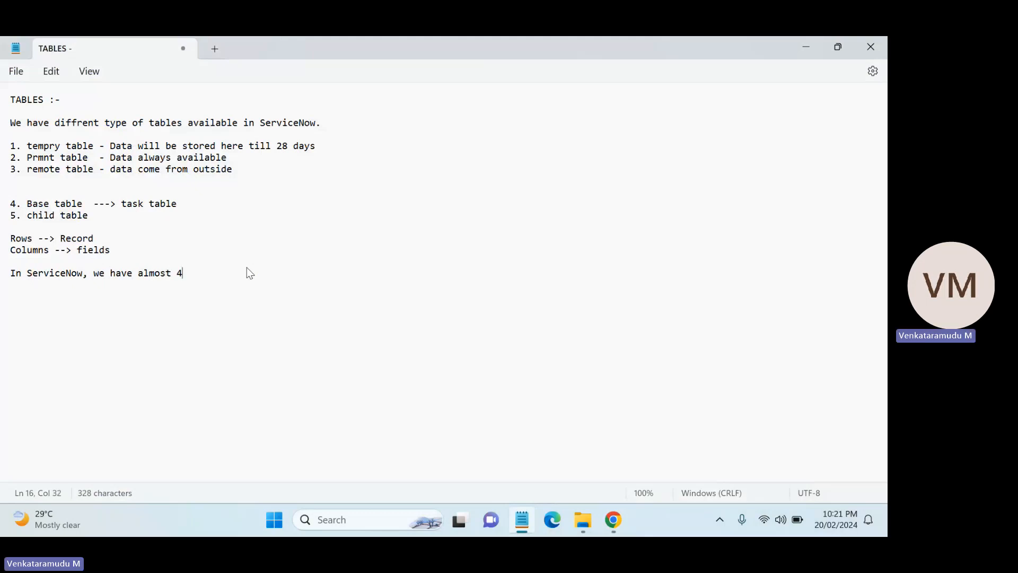
type(",8")
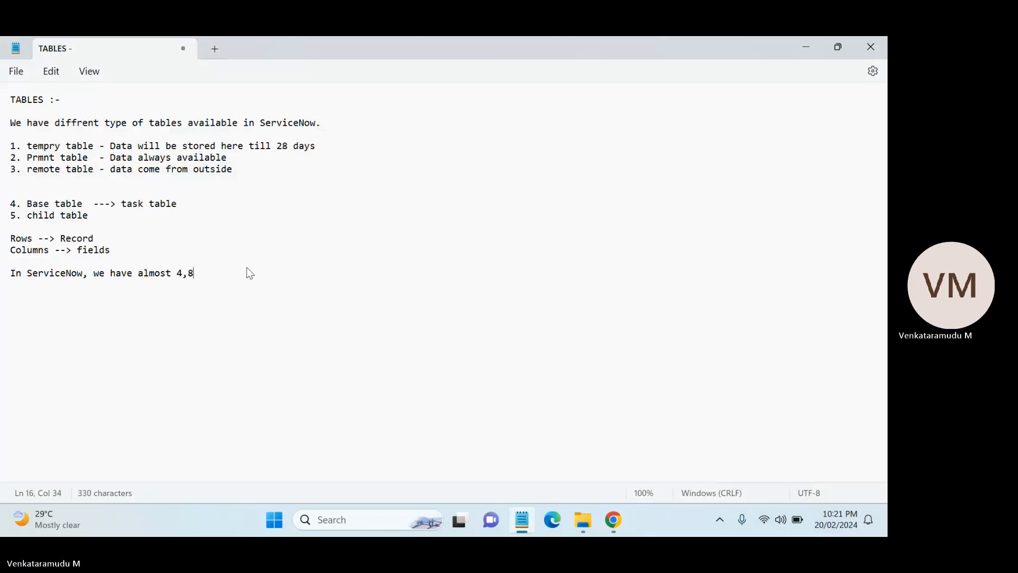
type("00")
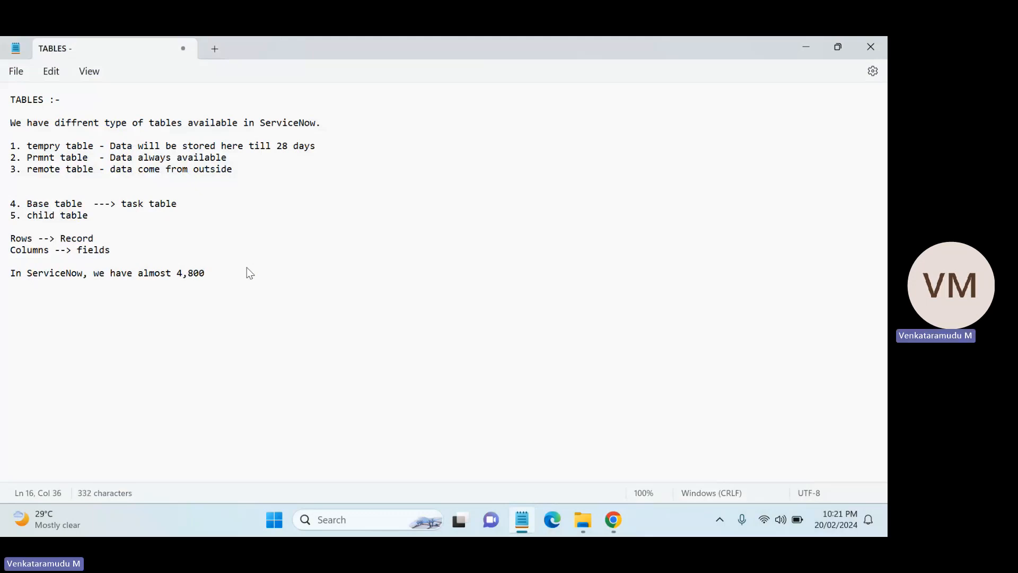
type("+ Tables are there, in w")
key("BackSpace")
type("every")
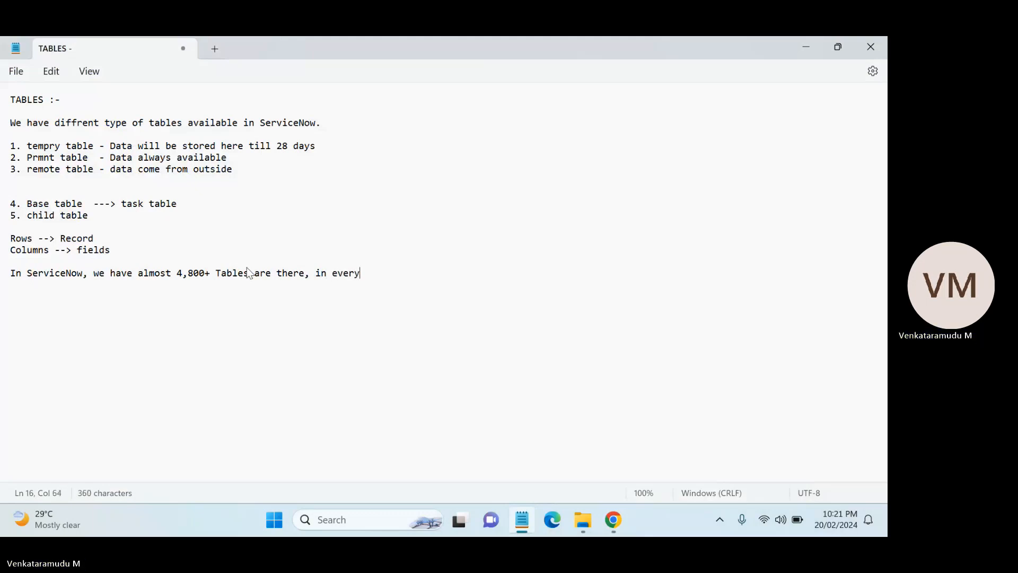
type(" record w")
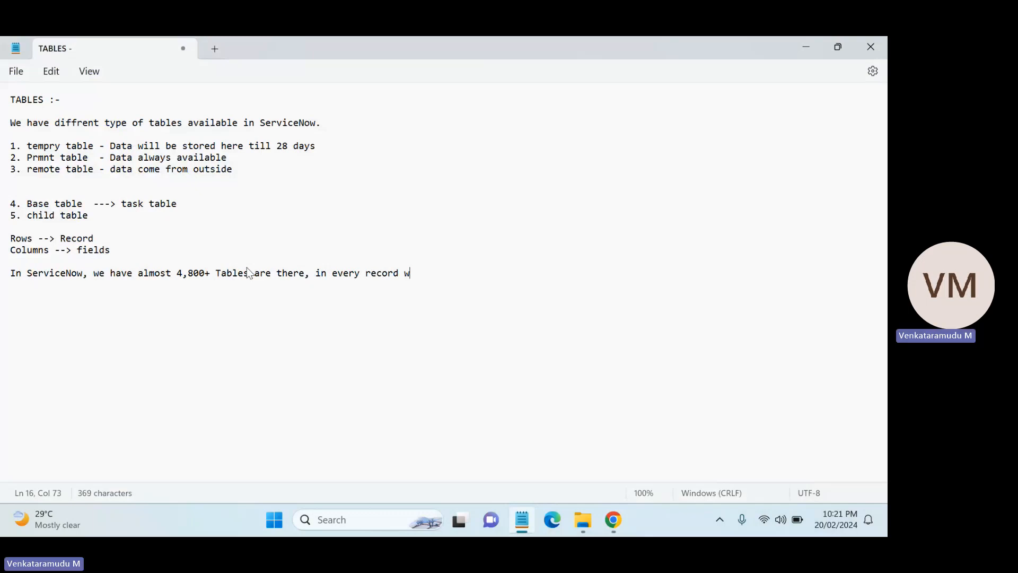
key("BackSpace")
type("data ")
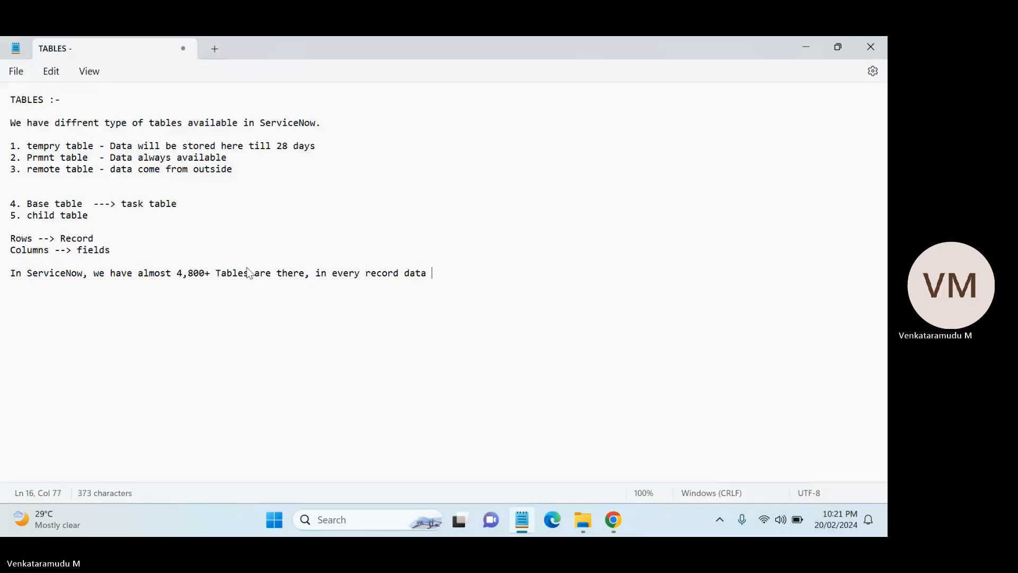
type("will be stored as table")
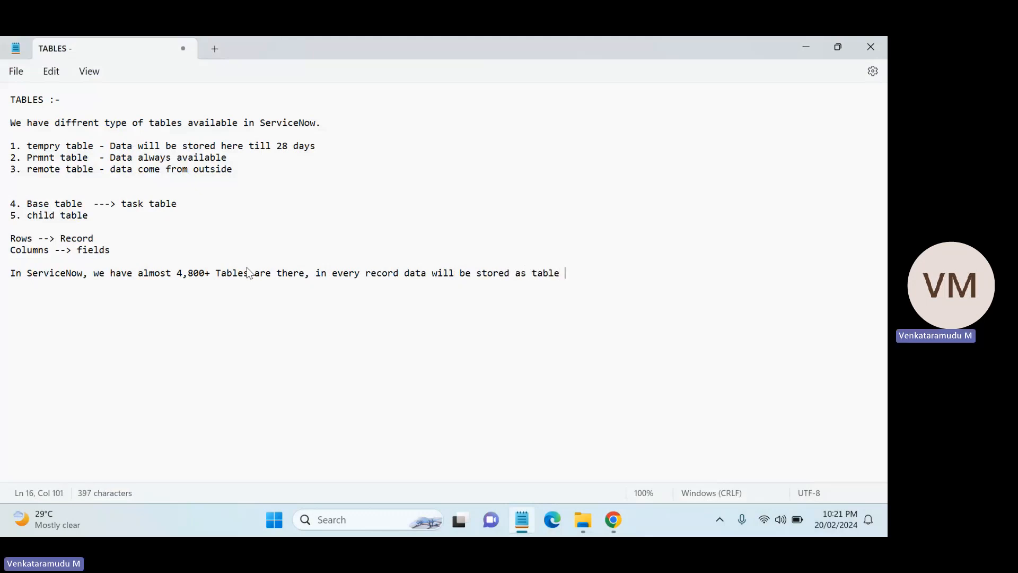
type(" format.")
left_click(12, 276, "shift")
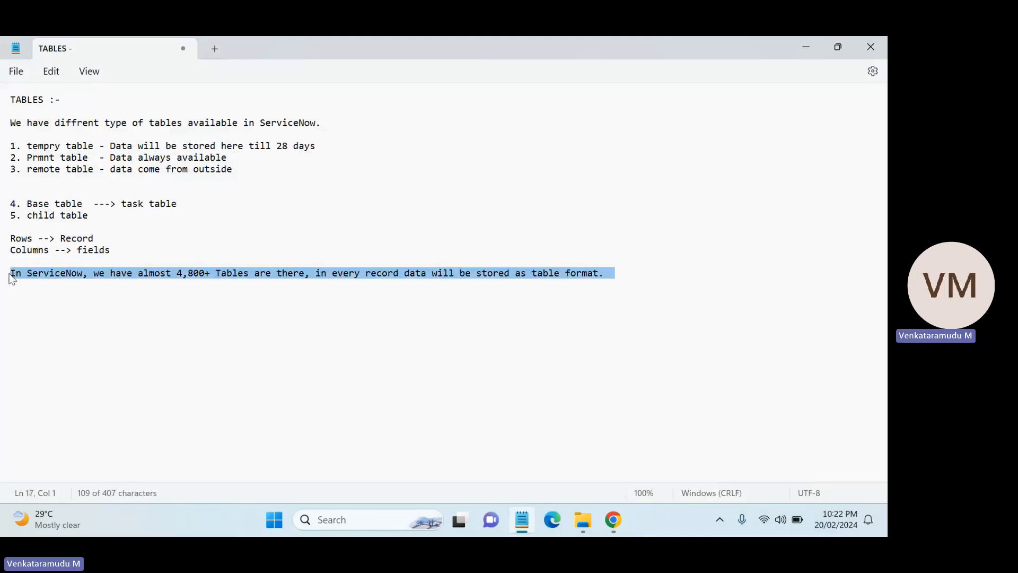
left_click(14, 275)
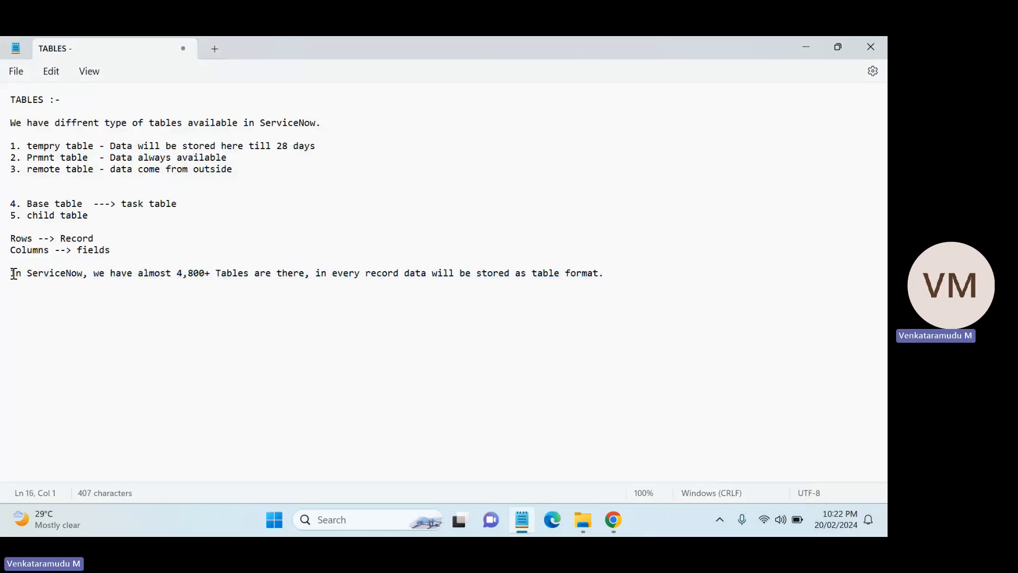
Prefix the table-count note with "-->" and add the line "ServiceNow DataBase base follows the sql database format." beneath it.
type("-->")
left_click(13, 283)
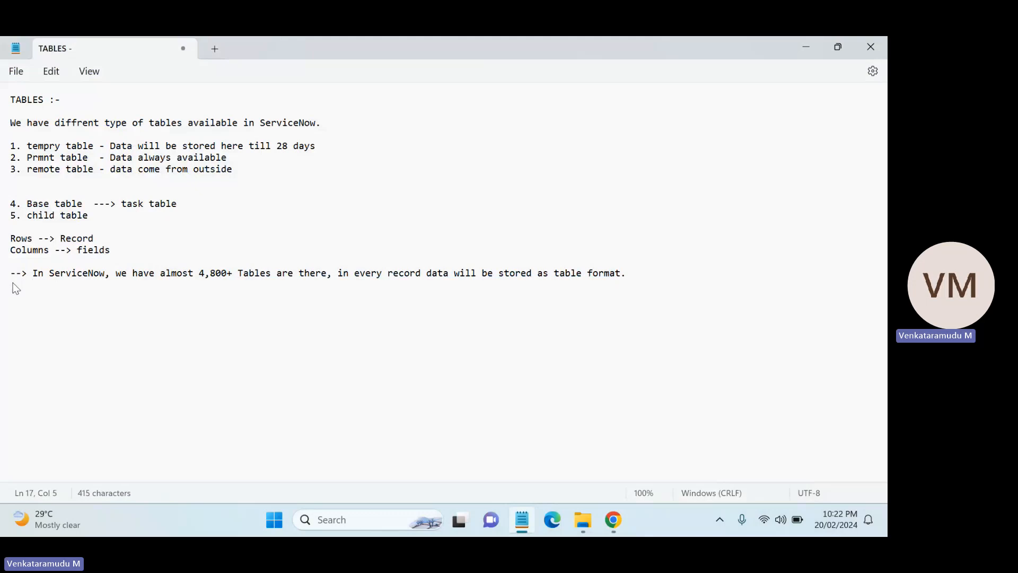
type("Service")
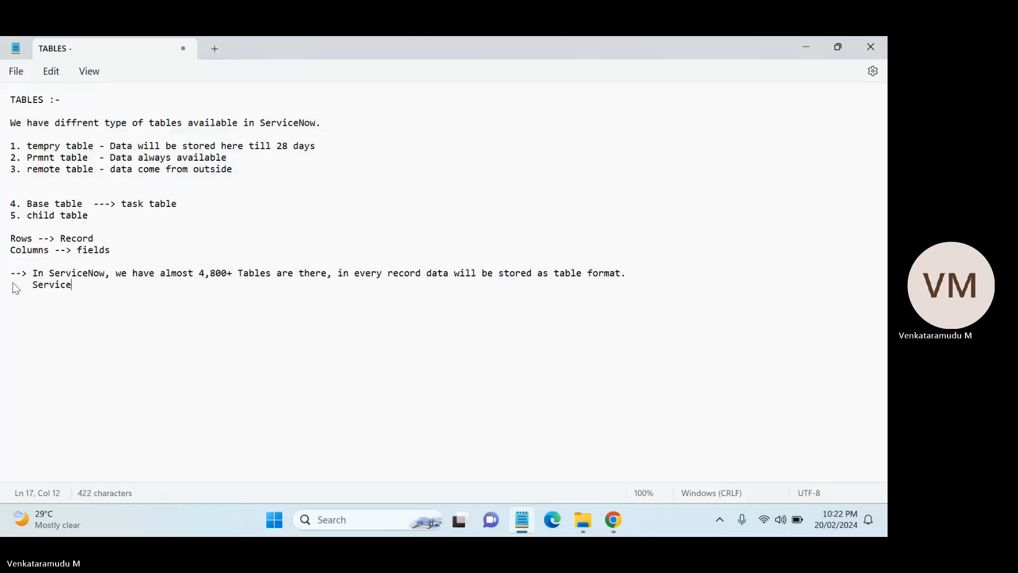
type("Now DataBase base")
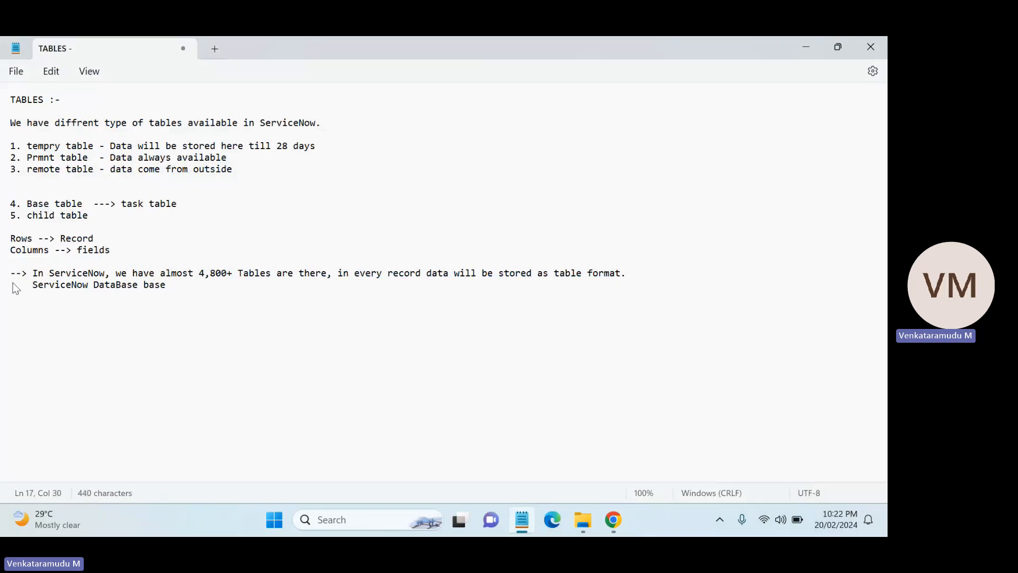
type("follows the")
key("BackSpace")
key("BackSpace")
key("BackSpace")
type("sql databa")
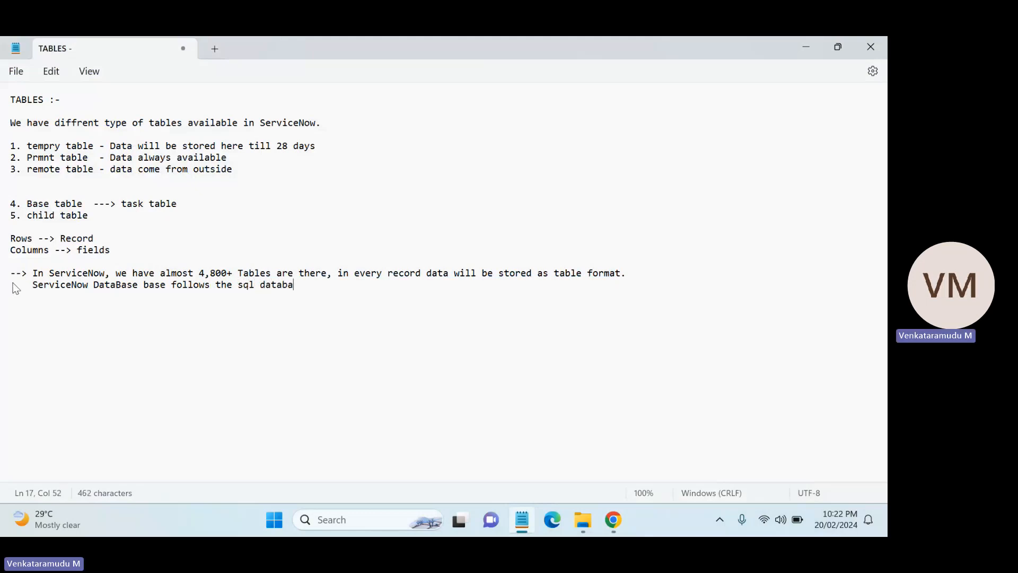
type("se format.")
Highlight the new database line and the word "follows" in it.
left_click_drag(352, 285, 33, 295)
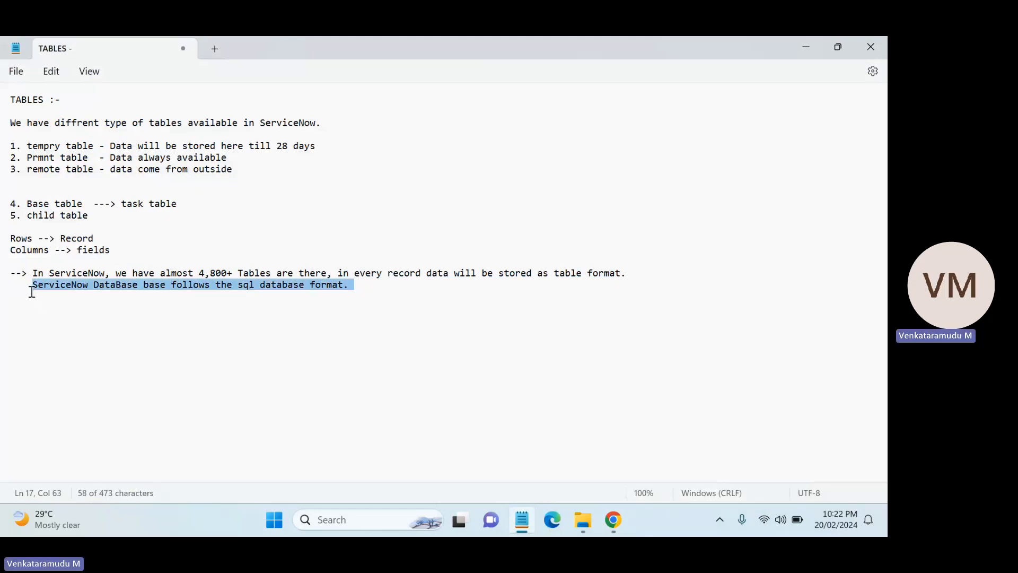
double_click(188, 312)
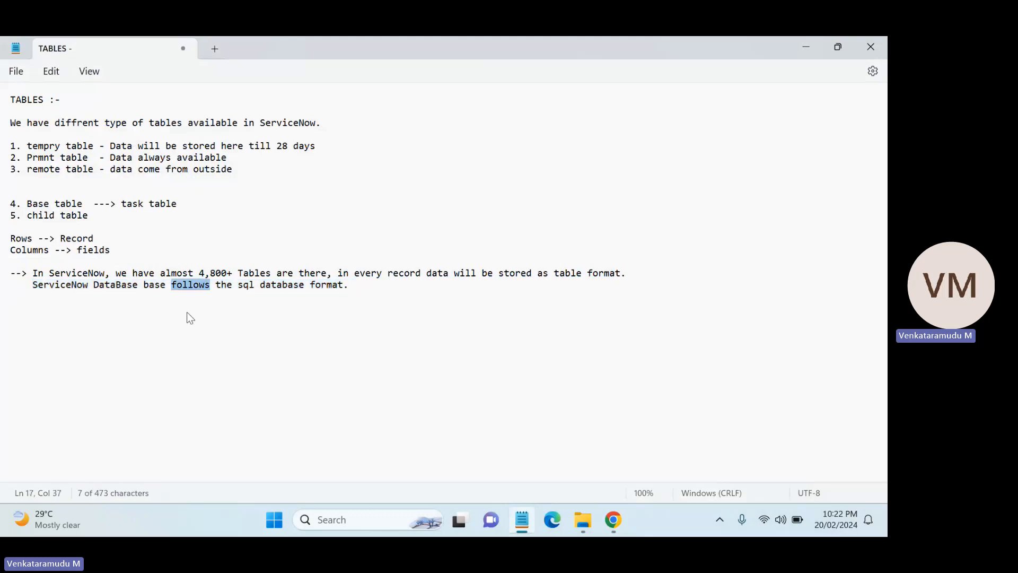
left_click(362, 290)
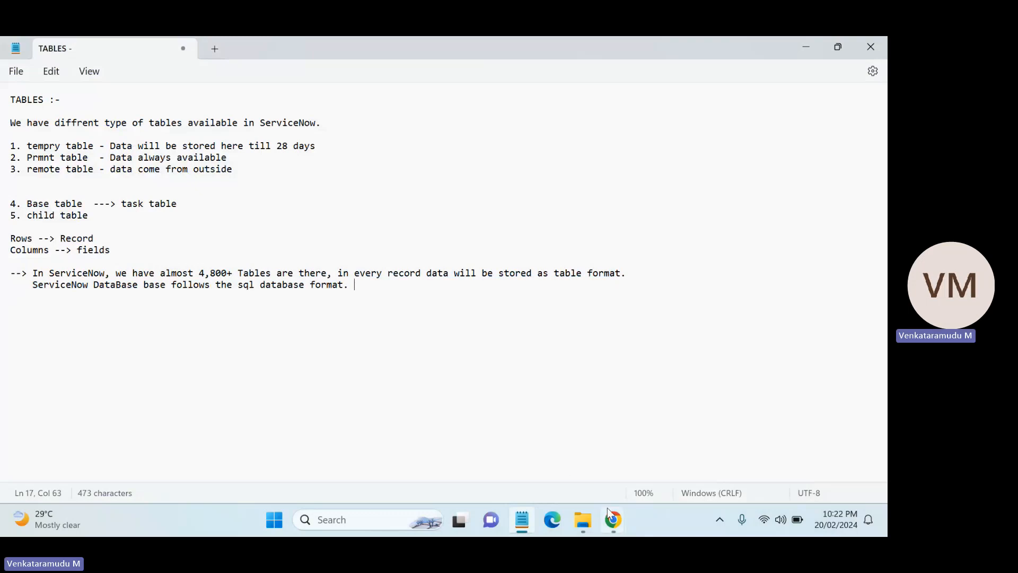
Compare the 4,800+ figure in the notes with the total record count of the Tables list.
mouse_move(612, 521)
left_click(463, 450)
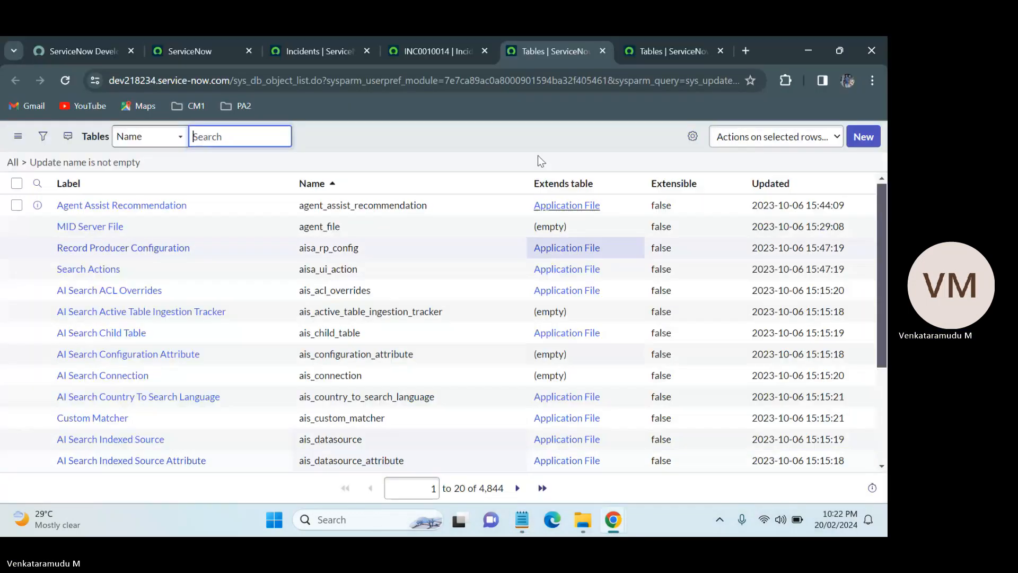
mouse_move(538, 526)
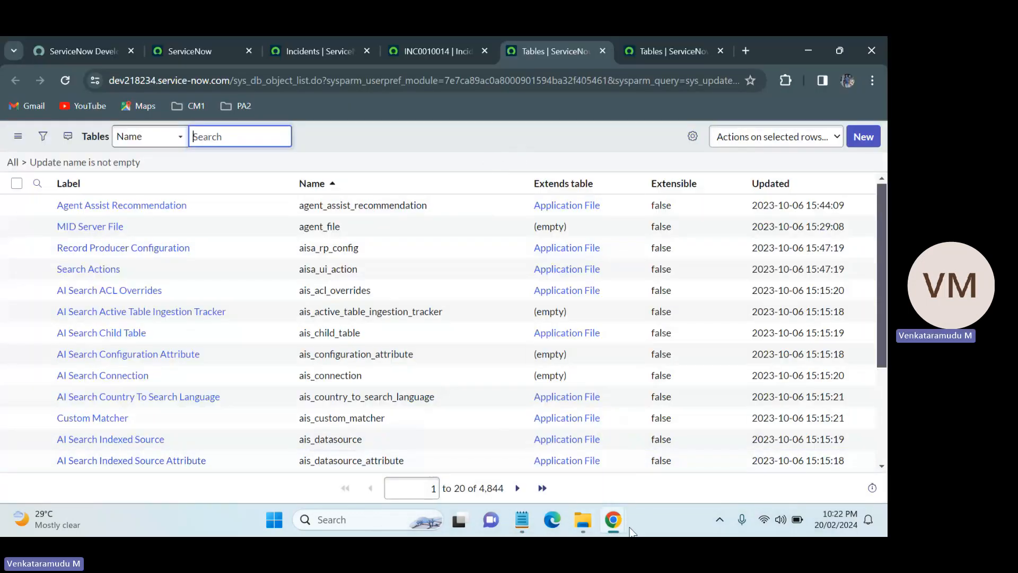
left_click(525, 522)
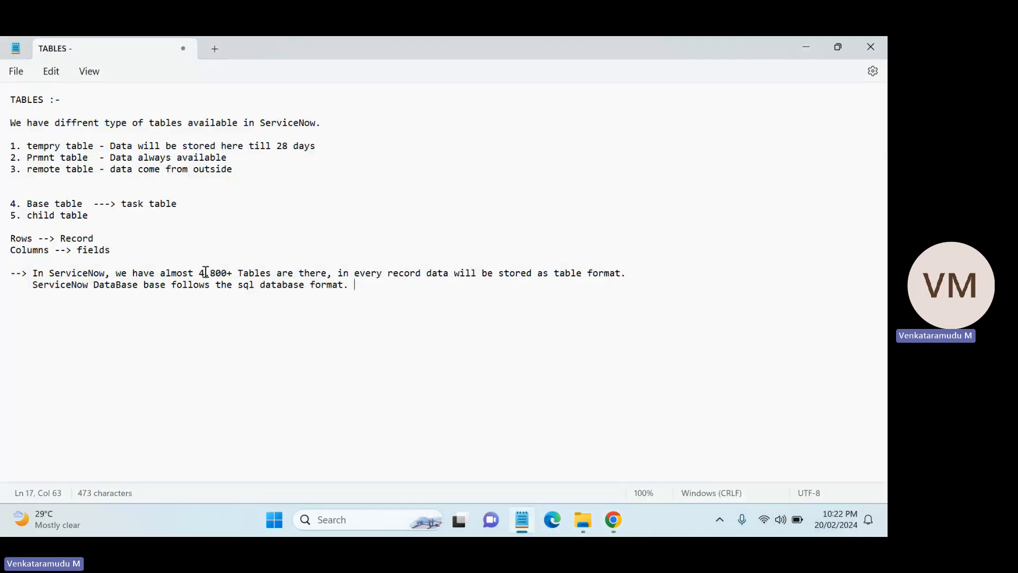
left_click_drag(199, 273, 233, 274)
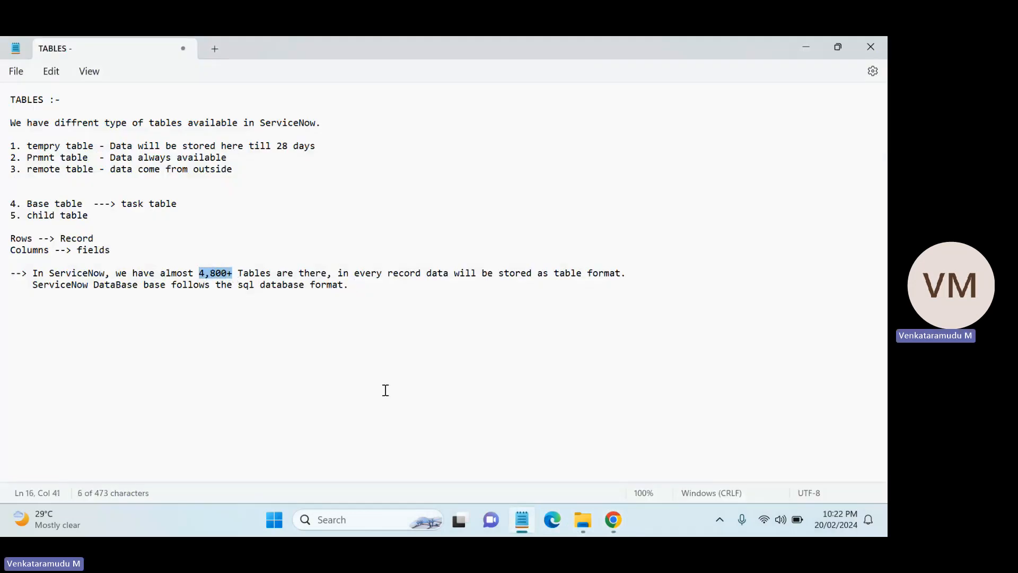
left_click(612, 520)
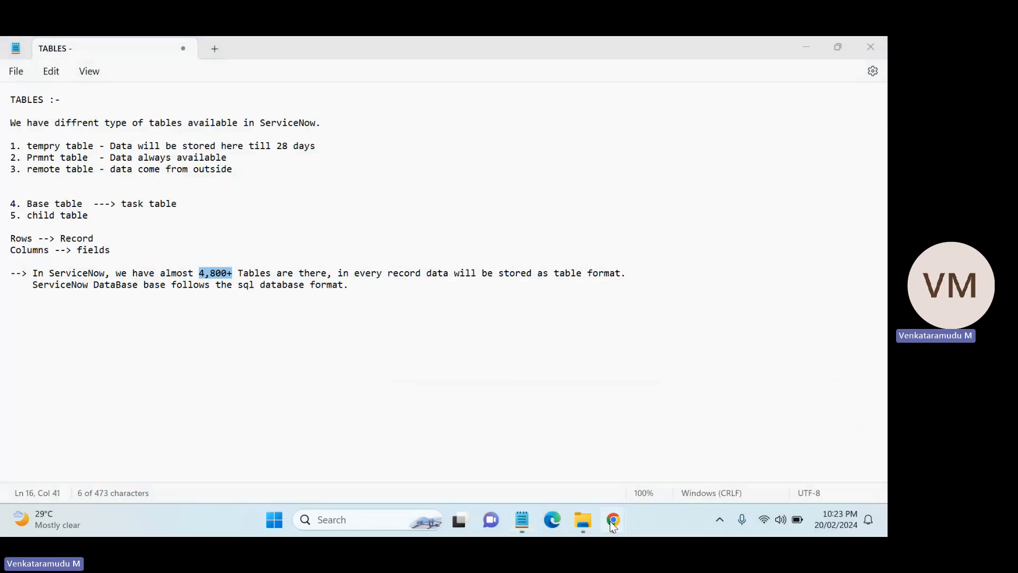
left_click(514, 485)
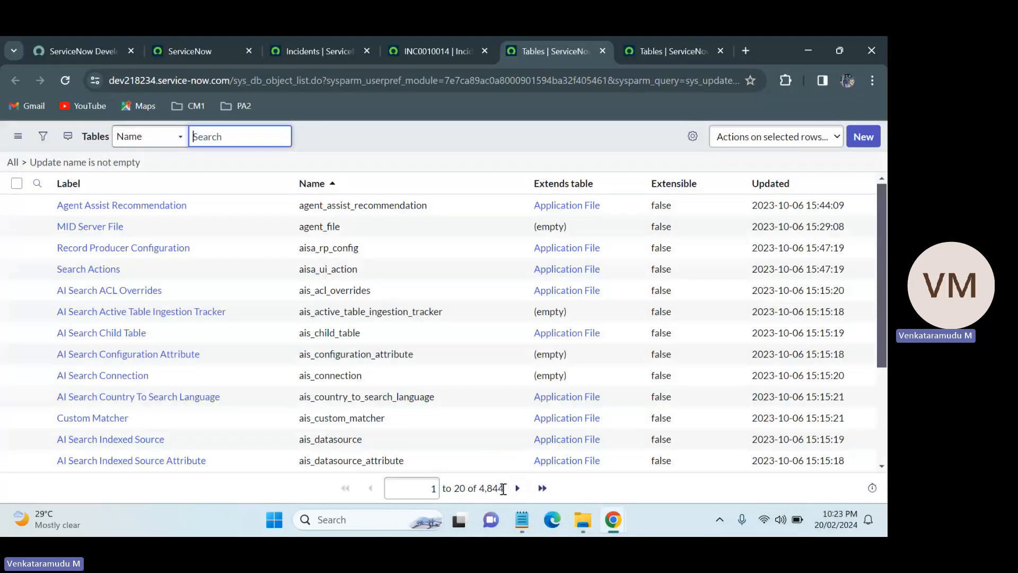
left_click_drag(505, 488, 477, 488)
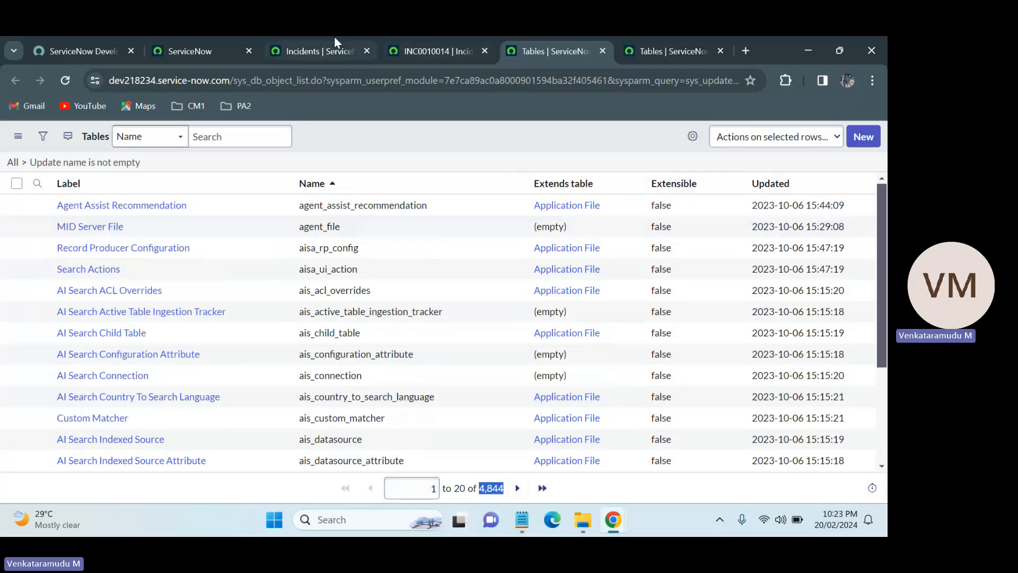
Close the Incidents list tab, the INC0010014 record tab and one duplicate Tables tab.
left_click(335, 38)
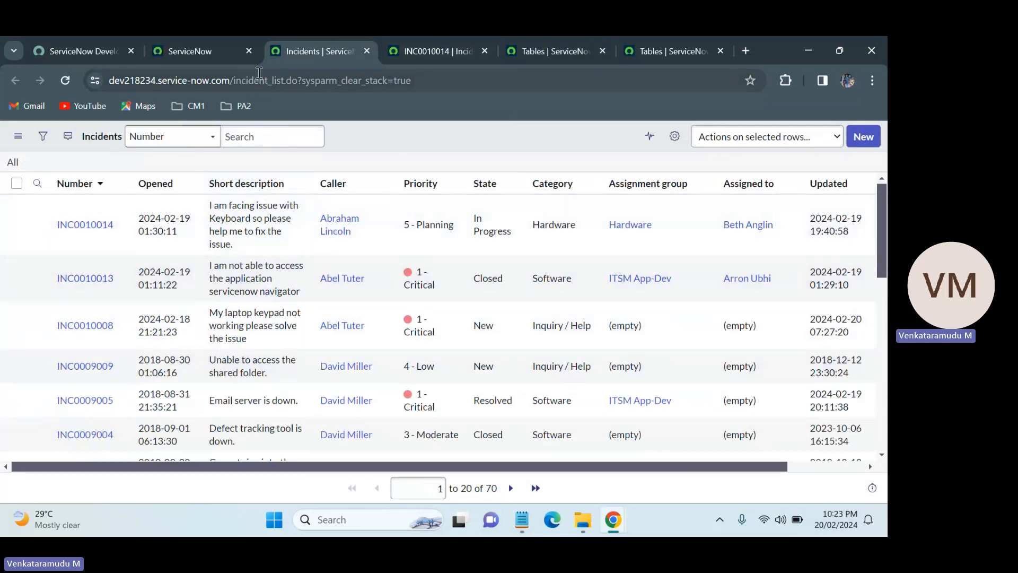
left_click(366, 51)
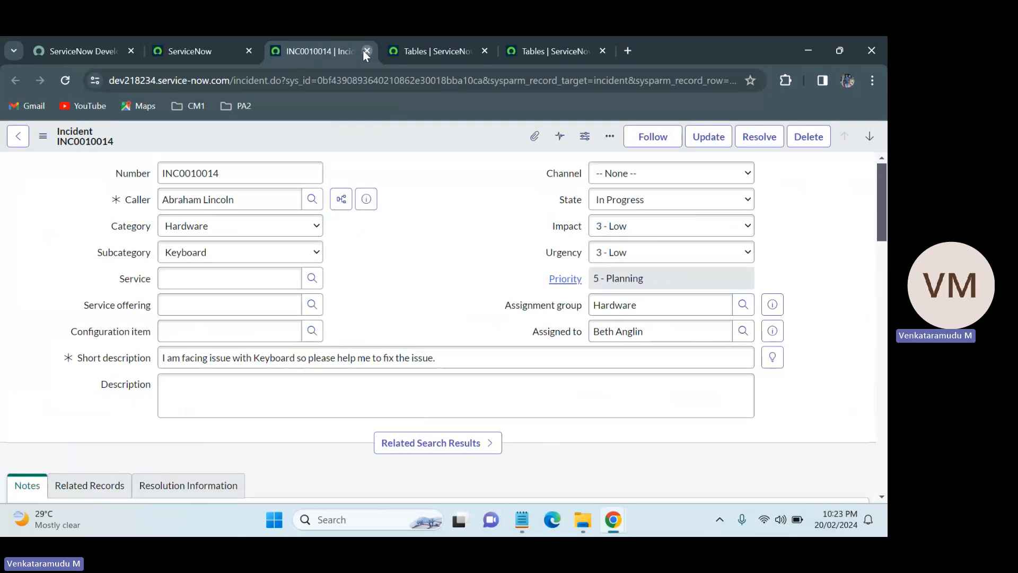
left_click(367, 51)
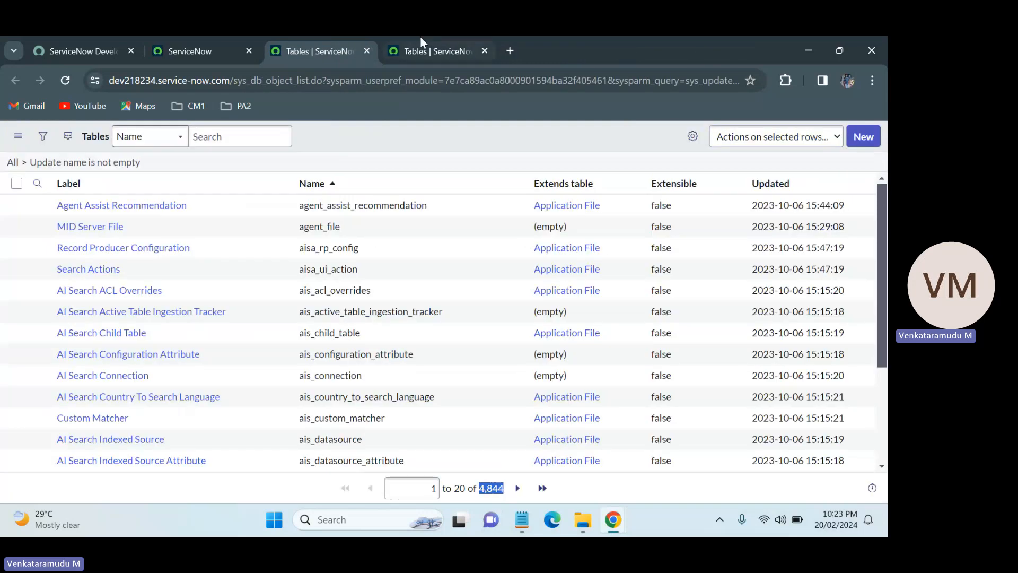
left_click(484, 51)
In the ServiceNow tab, open the incident list by entering incident.LIST in the navigator filter.
left_click(247, 47)
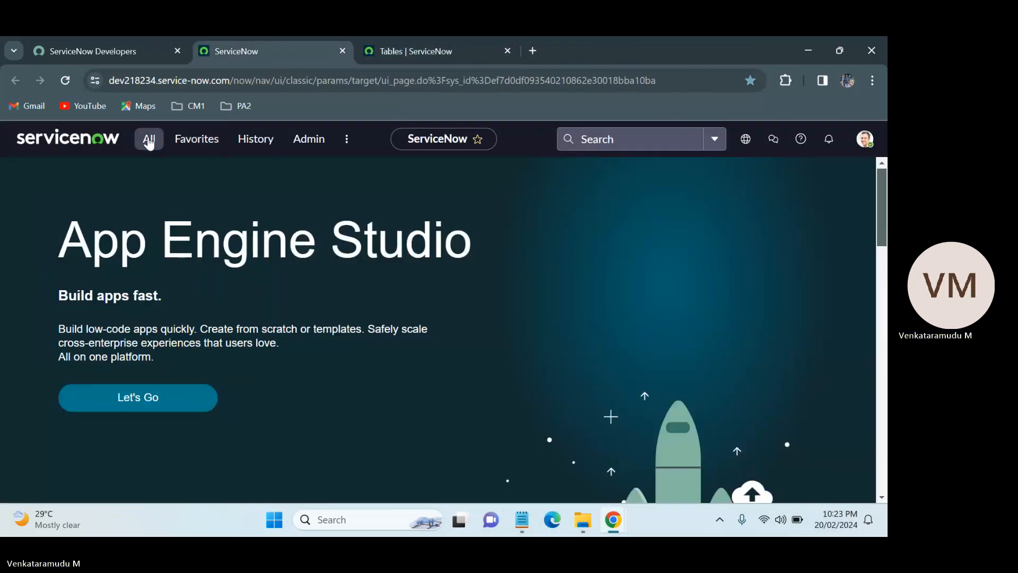
left_click(149, 139)
key("ctrl+a")
key("BackSpace")
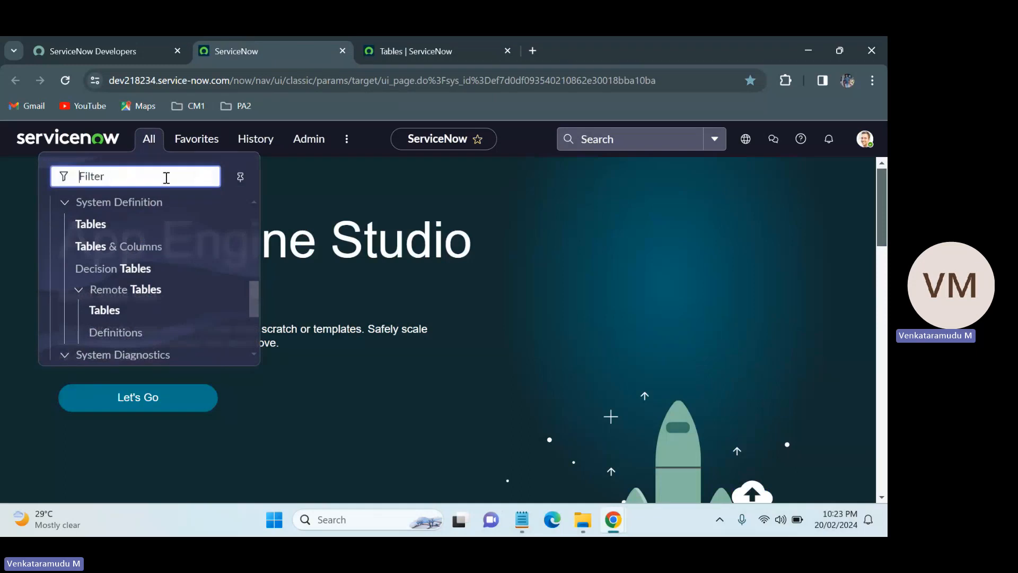
type("incident")
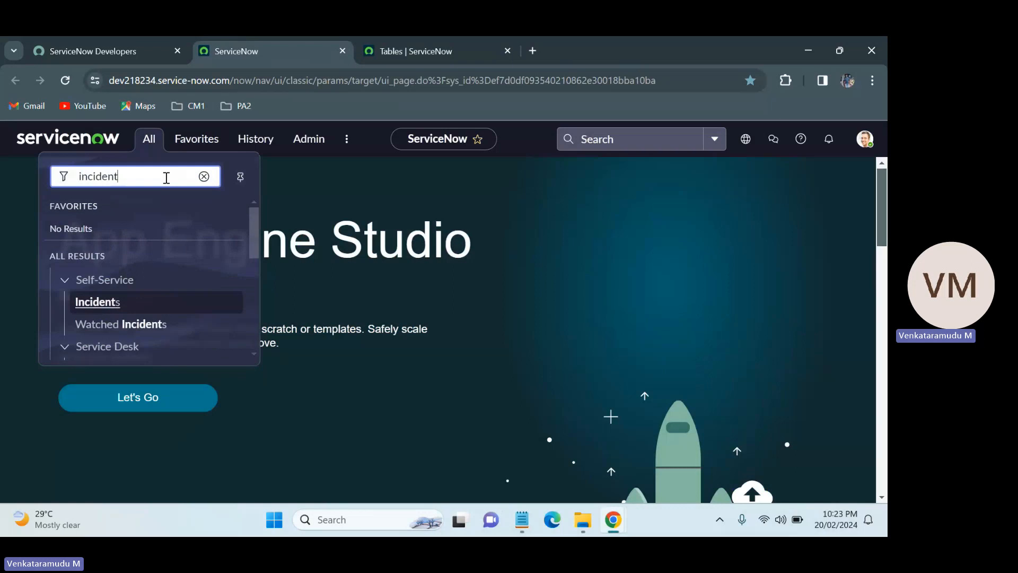
type(".LIST")
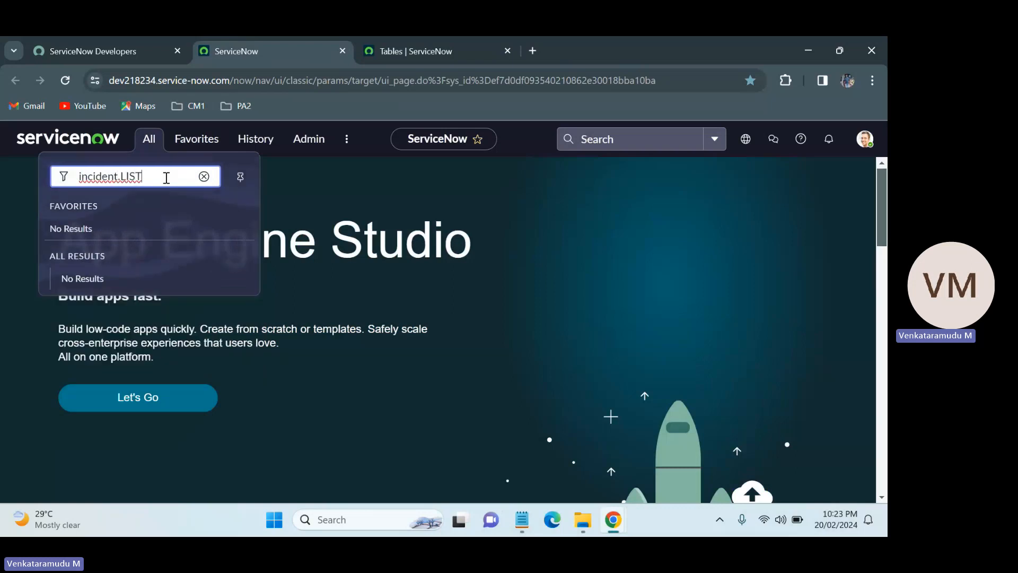
key("Return")
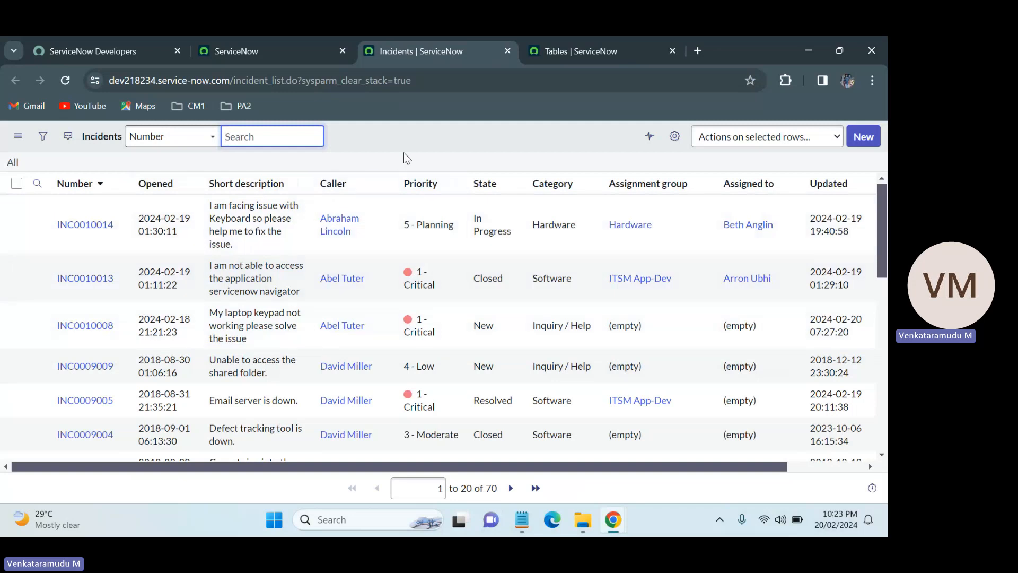
Filter the Tables list by the Name column search "*incident".
left_click_drag(269, 82, 236, 83)
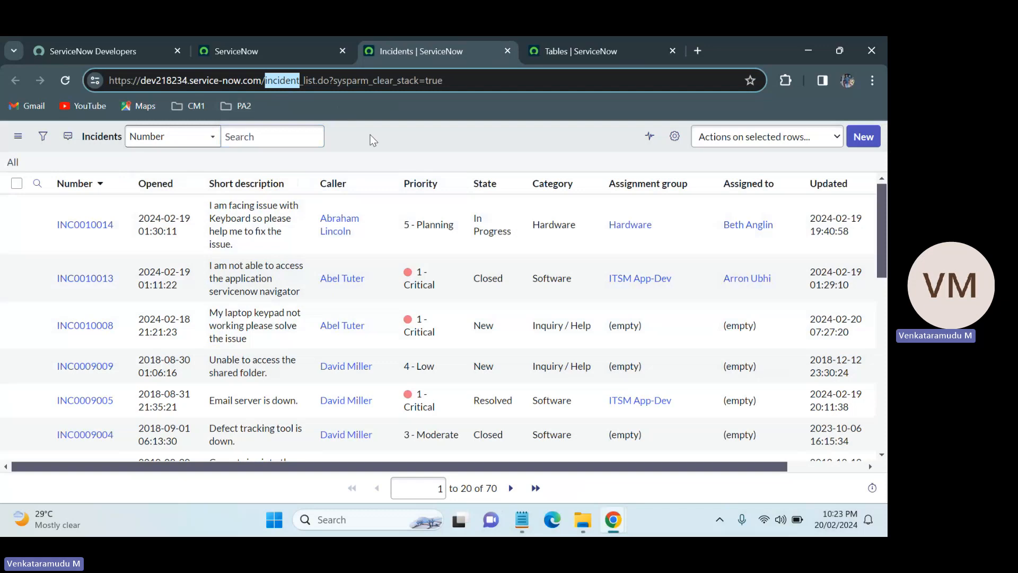
left_click(575, 38)
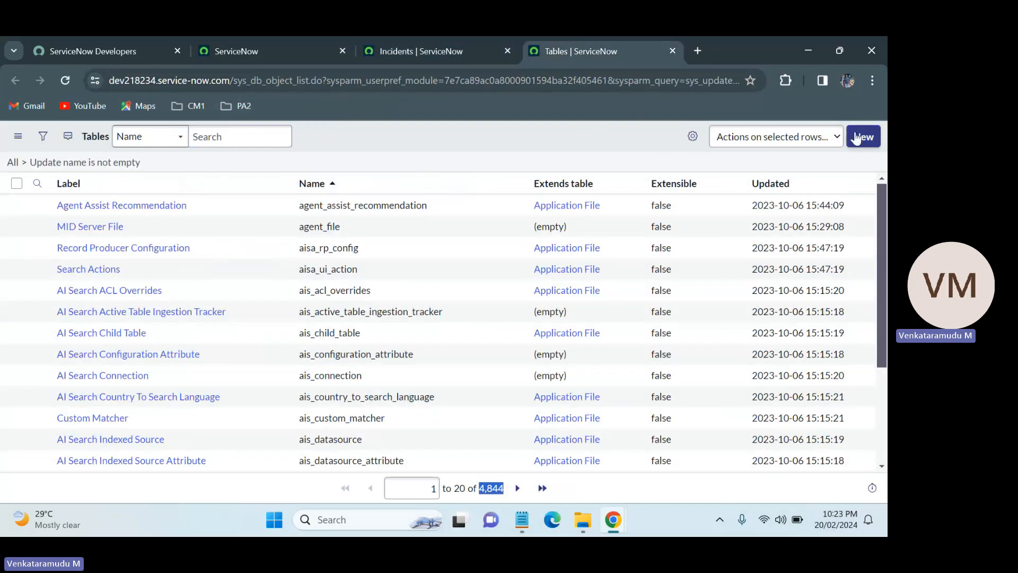
left_click(38, 183)
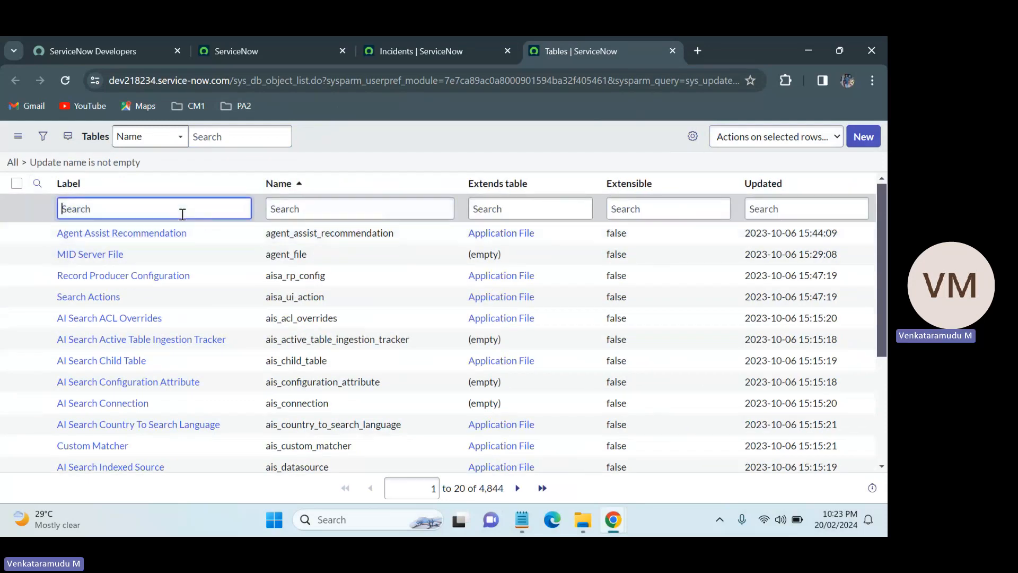
left_click(289, 209)
type("incident")
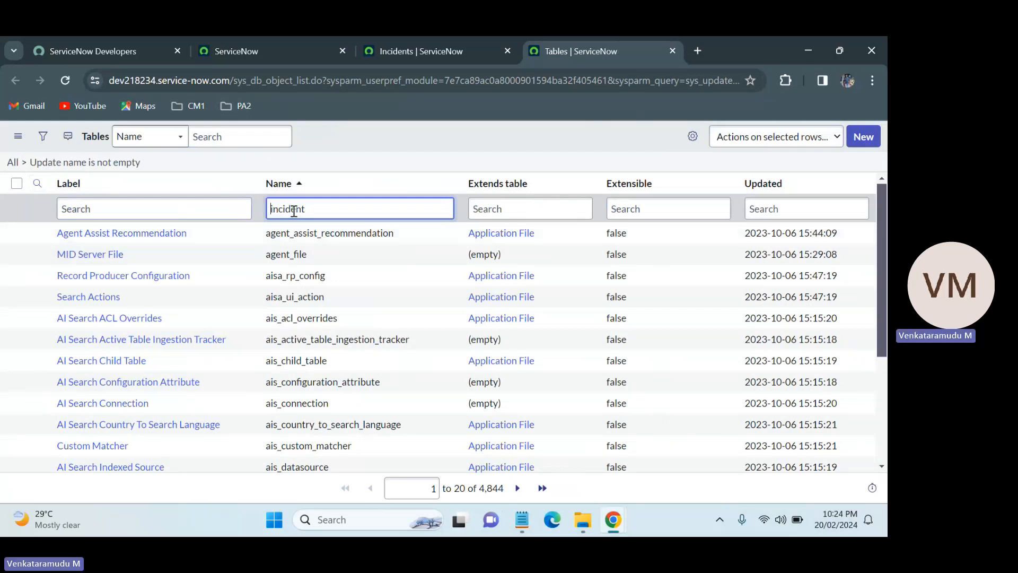
key("Home")
type("*")
left_click_drag(325, 209, 274, 209)
left_click(334, 204)
key("Return")
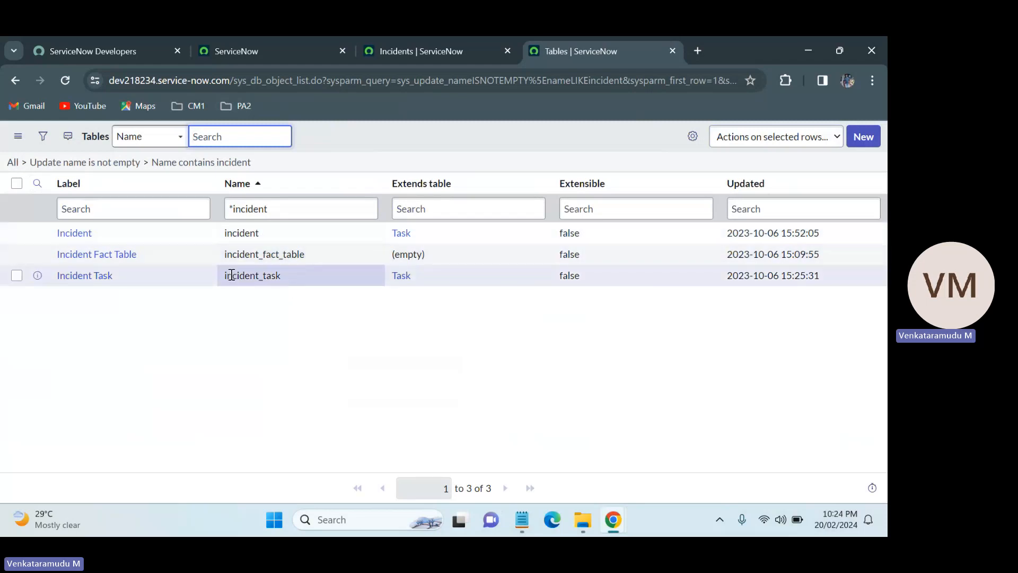
Compare the incident table name in the Tables list with the table name in the Incidents list URL.
double_click(265, 233)
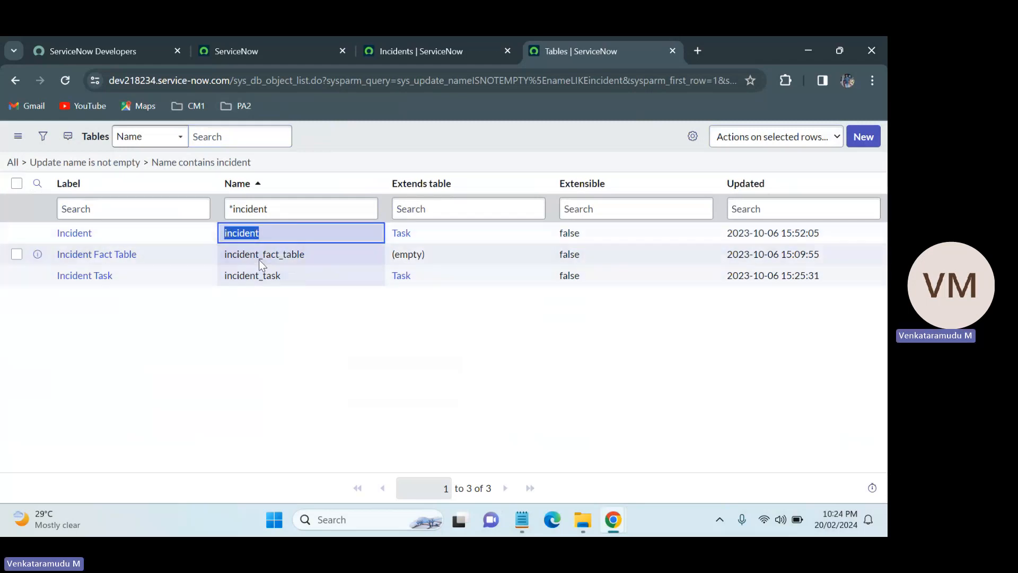
left_click(402, 48)
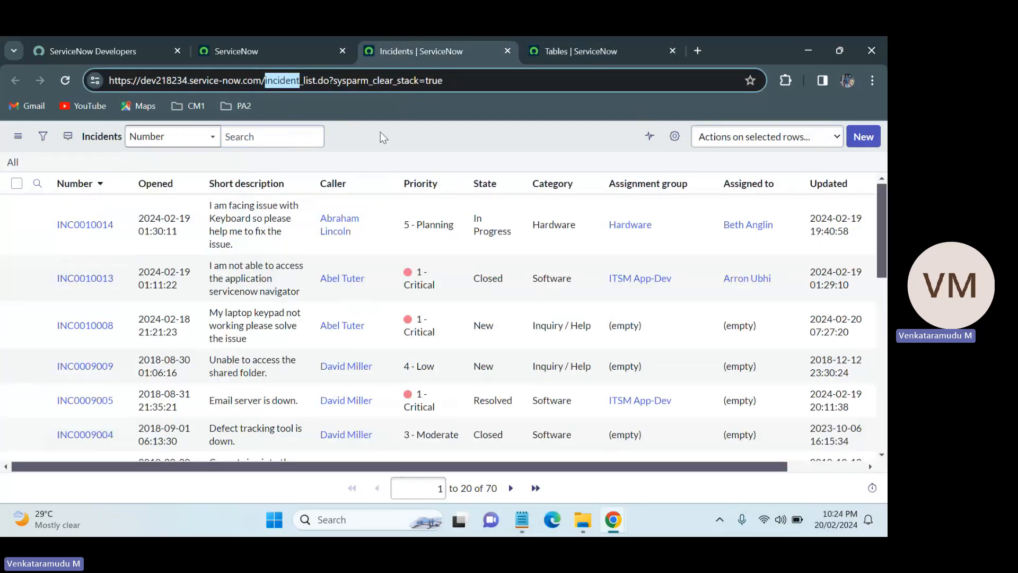
left_click(565, 47)
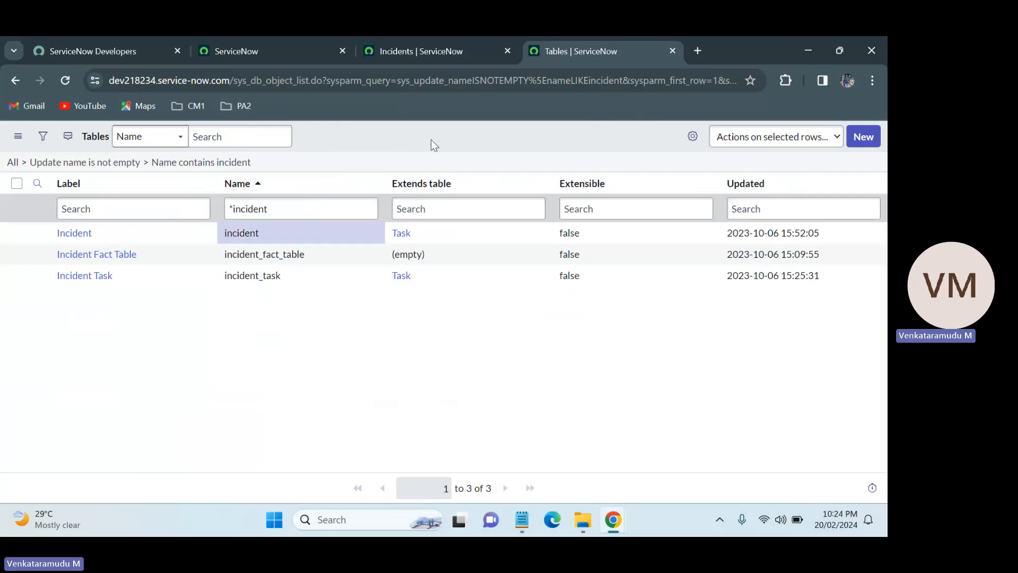
double_click(296, 207)
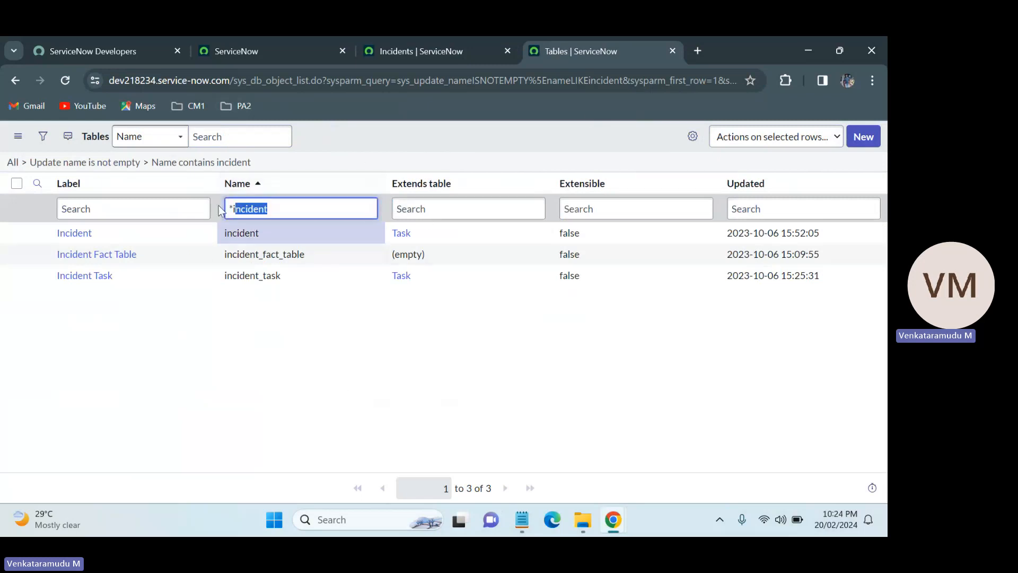
left_click(395, 149)
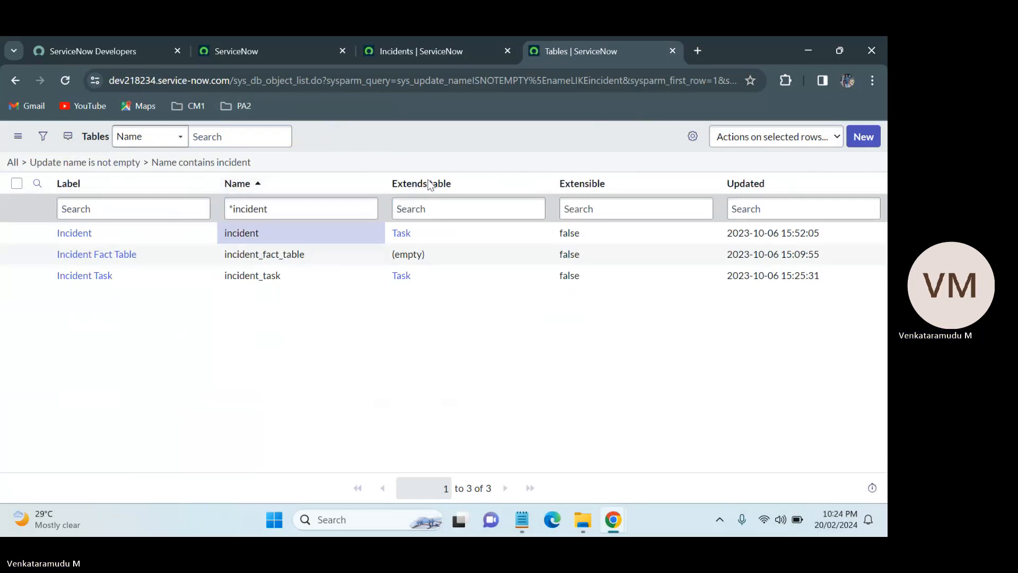
Clear the Name column search box in the Tables list.
left_click(300, 209)
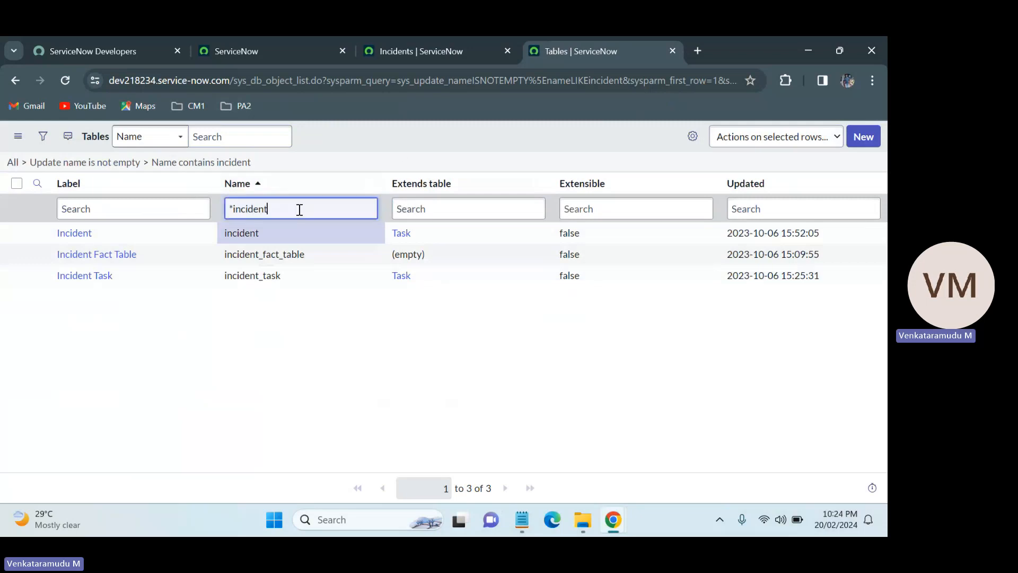
key("ctrl+a")
key("BackSpace")
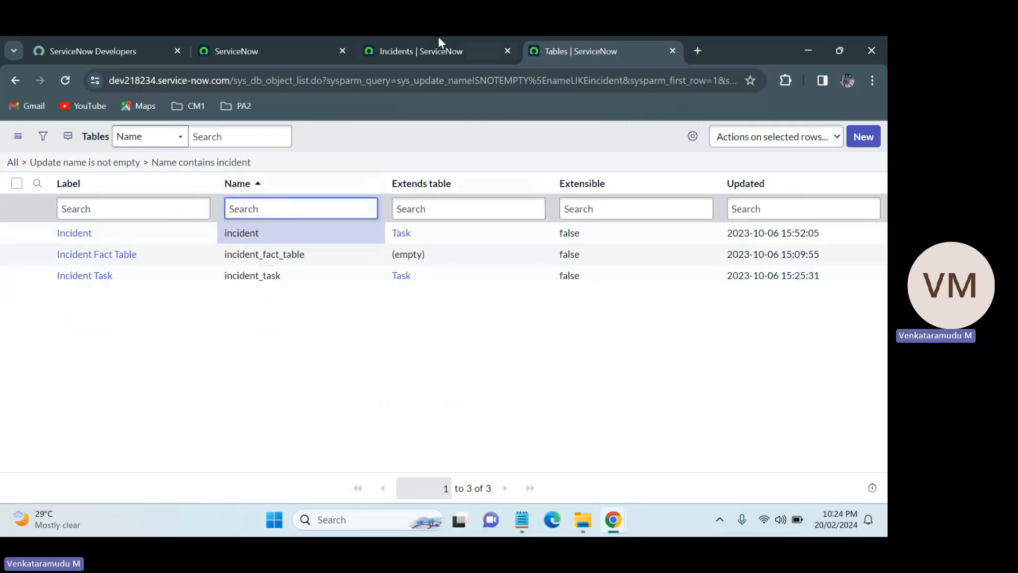
In the ServiceNow tab, open the problem list by entering Problem.LIST in the navigator filter.
left_click(300, 42)
left_click(149, 140)
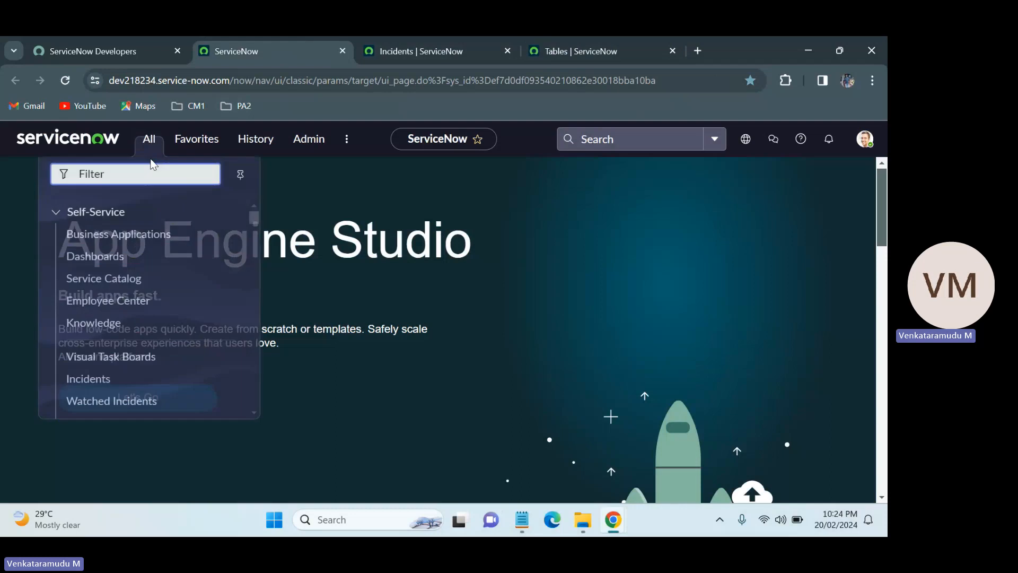
type("Pro")
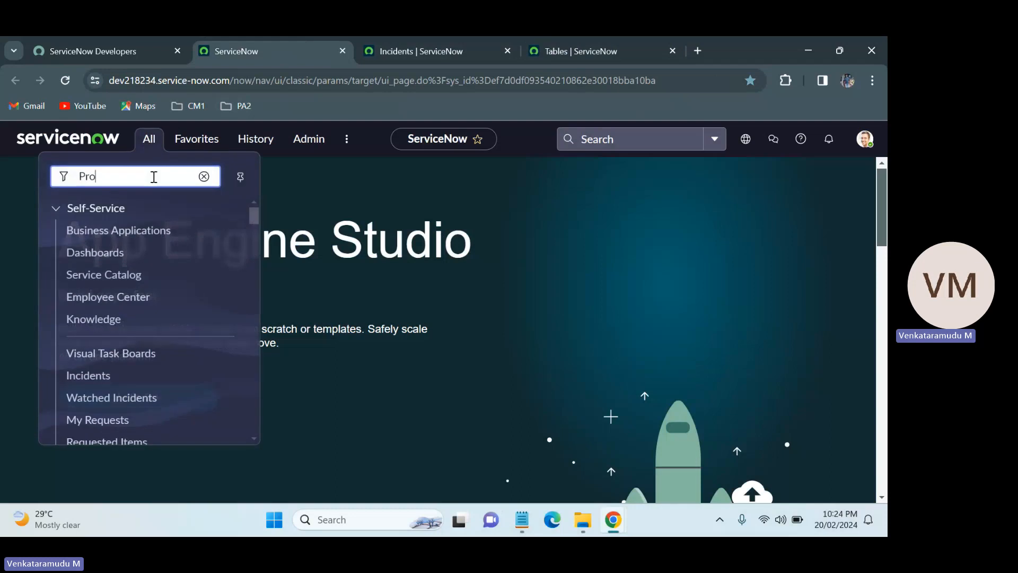
type("blem")
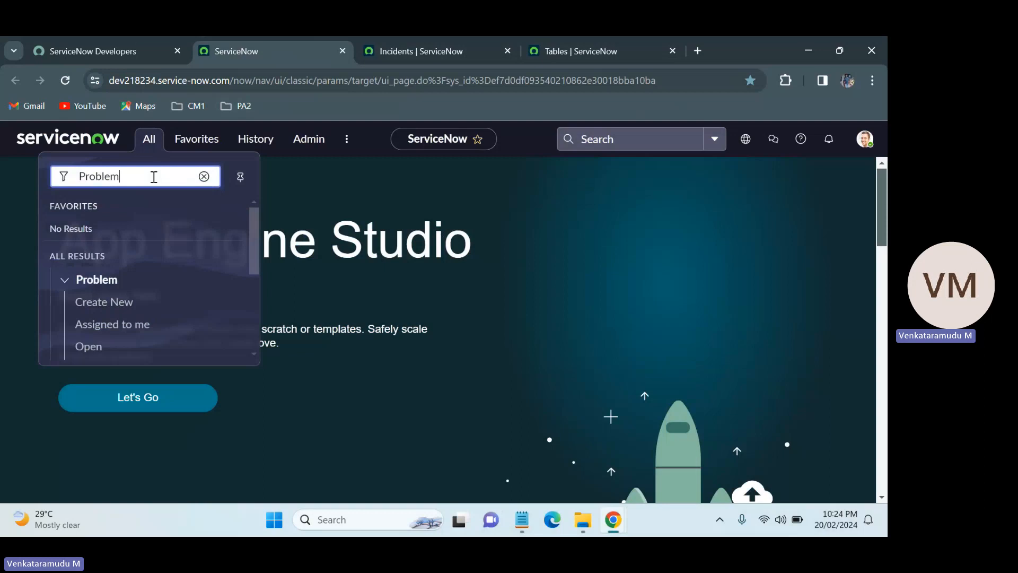
type(".")
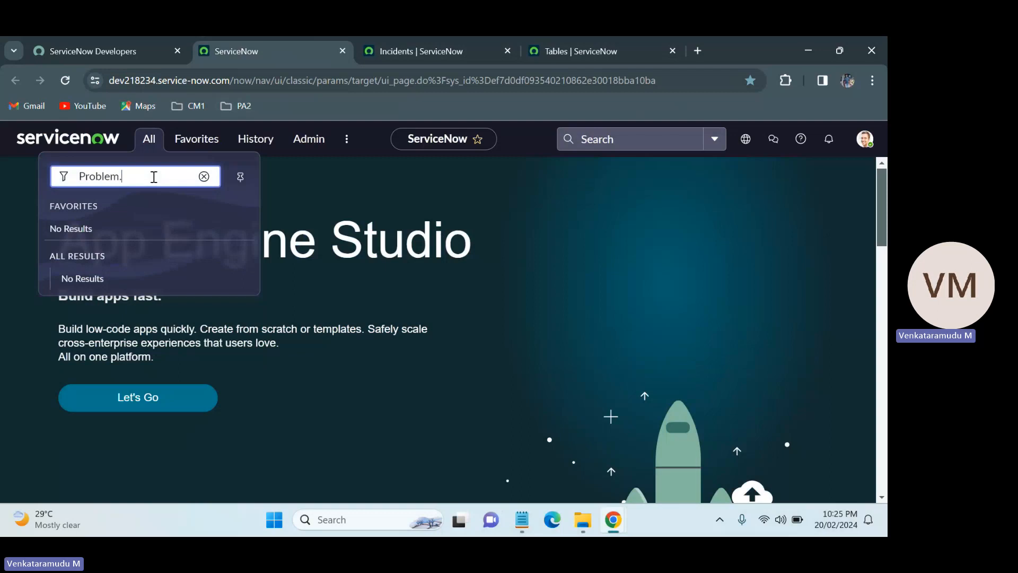
type("LIST")
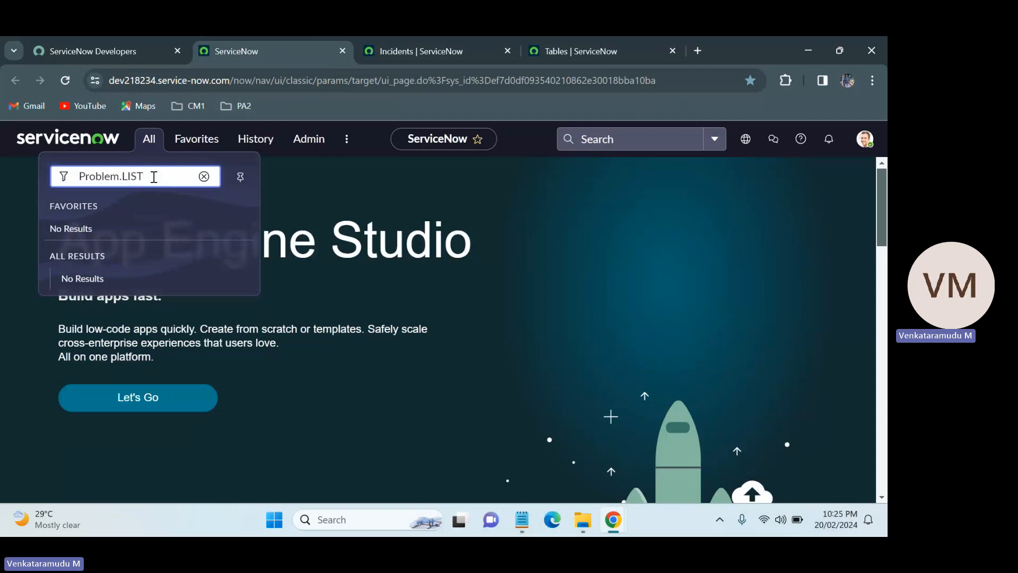
key("Return")
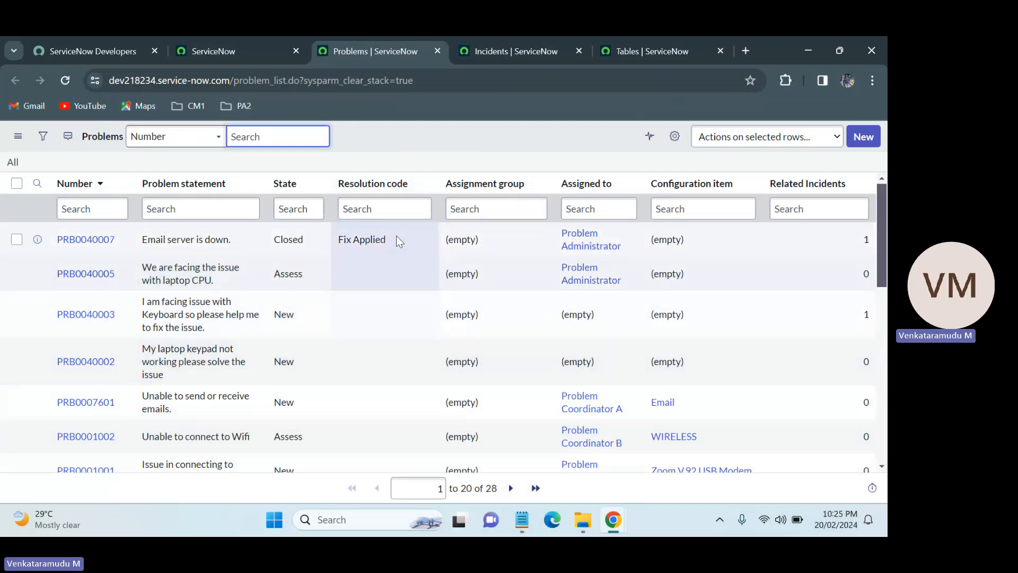
Copy the problem table name from the Problems list URL and filter the Tables list's Name column by *problem.
double_click(241, 81)
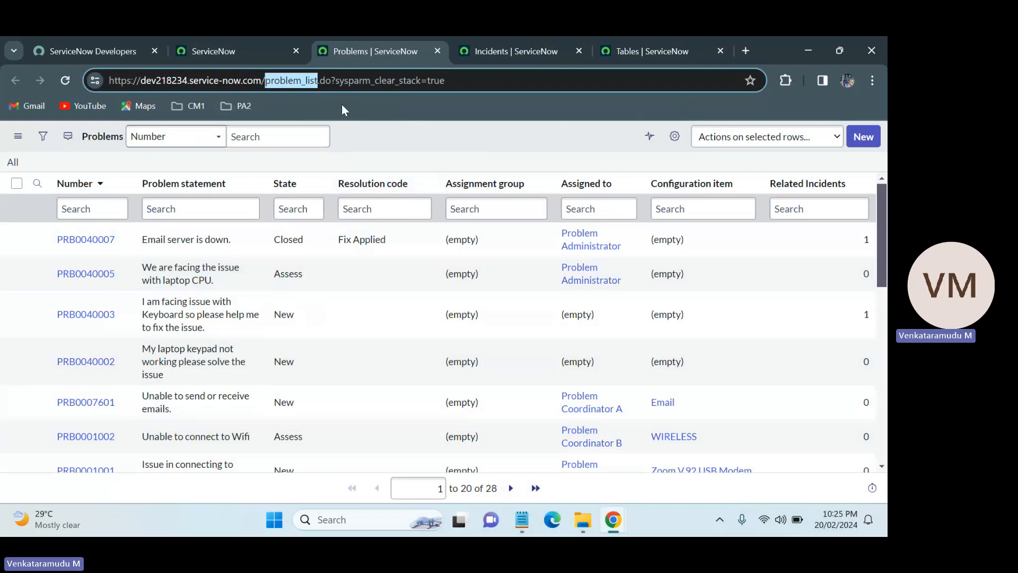
left_click(288, 79)
double_click(288, 79)
left_click_drag(301, 82, 270, 80)
key("ctrl+c")
left_click(647, 51)
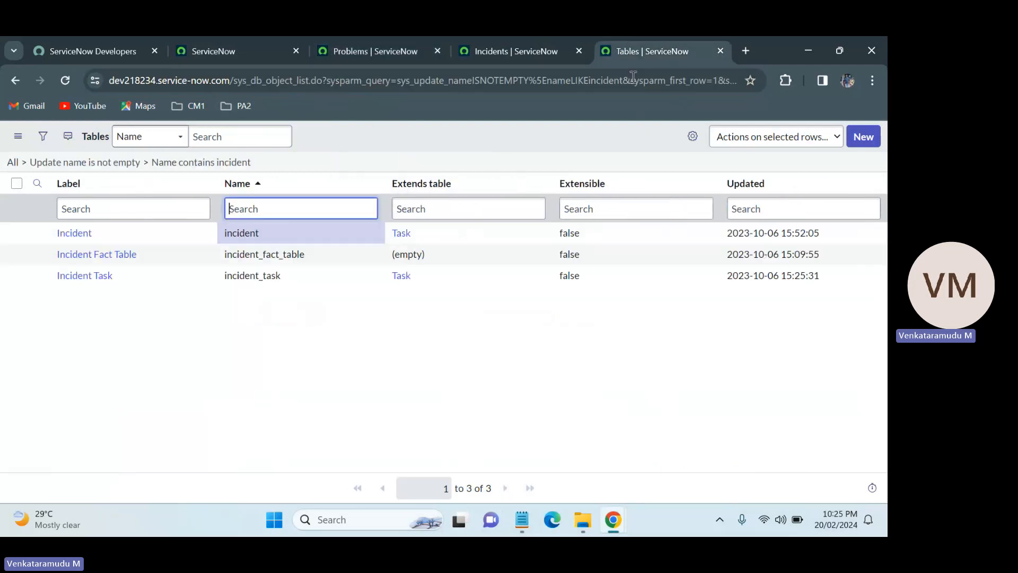
left_click(247, 208)
type("*")
key("ctrl+v")
key("Return")
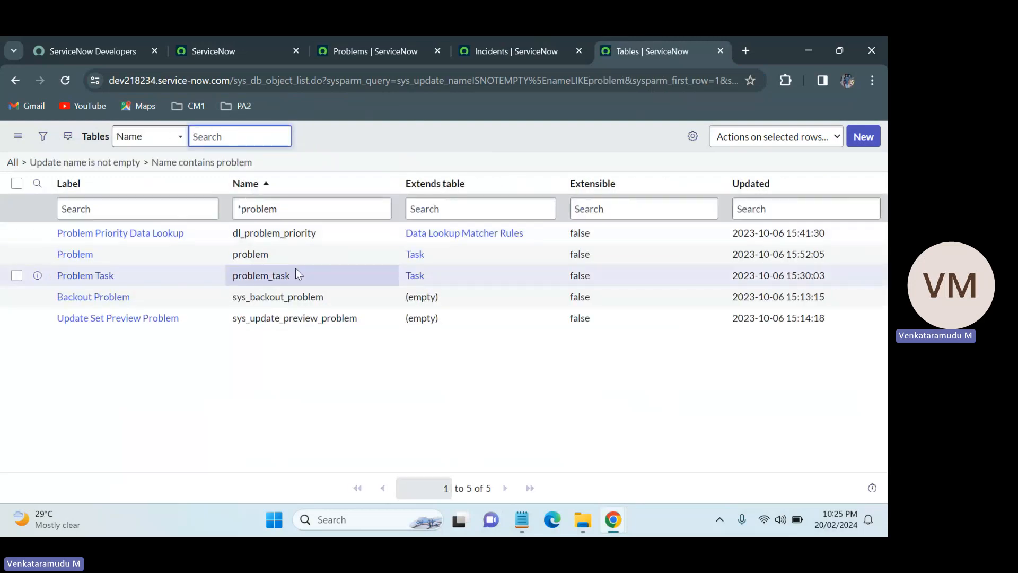
Compare the problem table name in the Tables list with the table name in the Problems list URL.
double_click(275, 256)
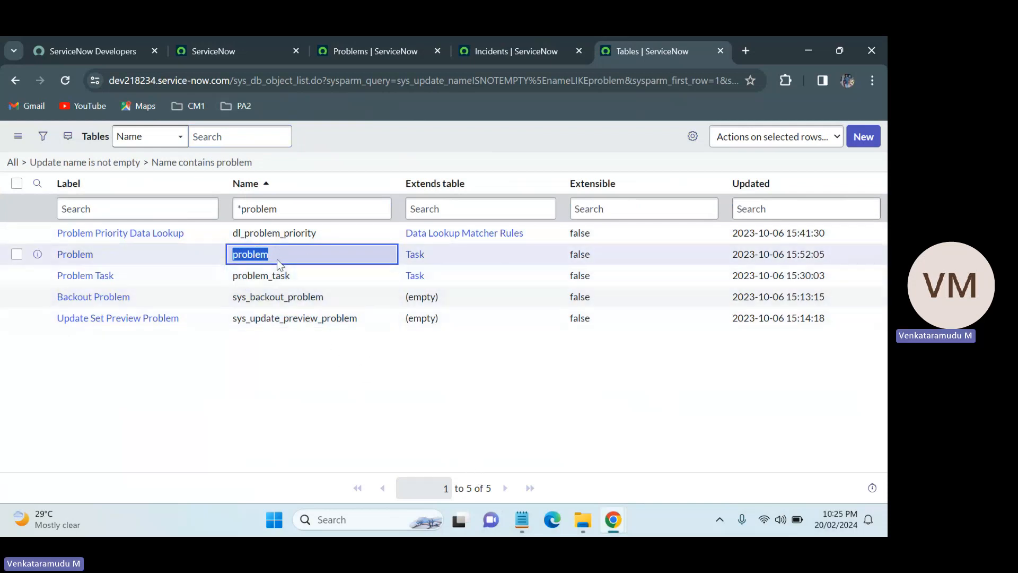
left_click(345, 193)
left_click(390, 37)
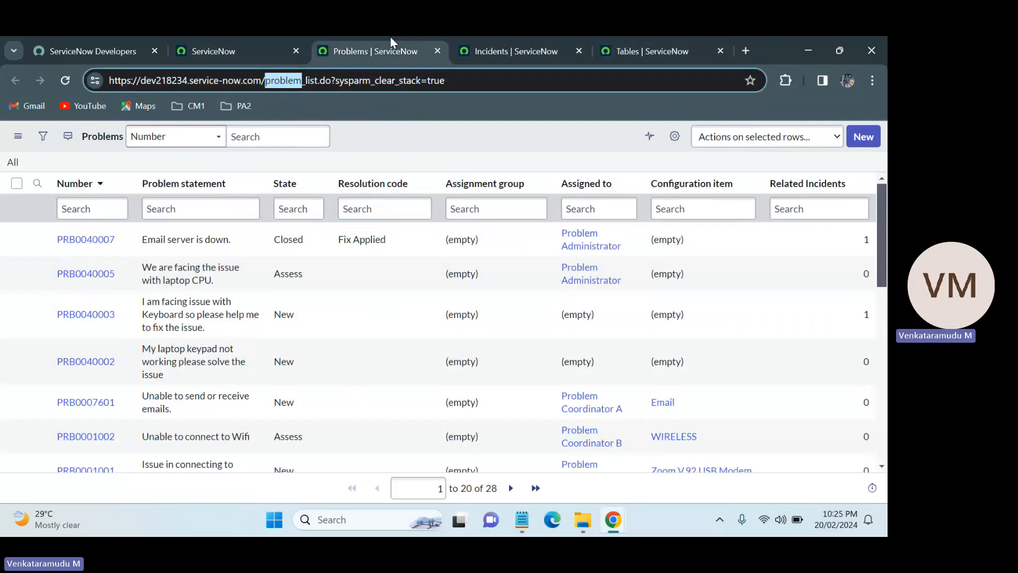
In the ServiceNow tab, open the change request list by entering change_request.LIST in the navigator filter.
left_click(271, 36)
left_click(141, 140)
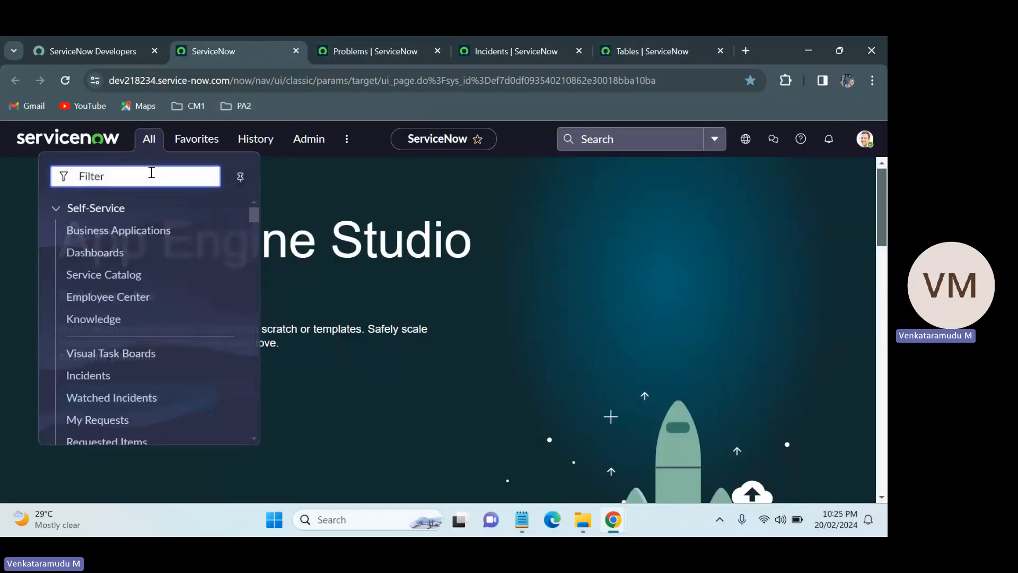
type("cha")
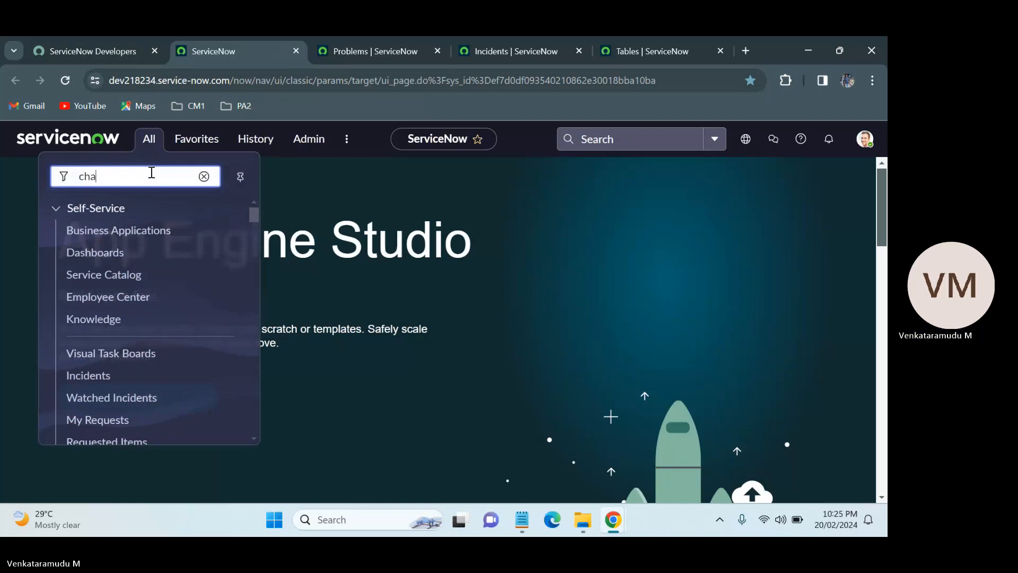
type("nge_request")
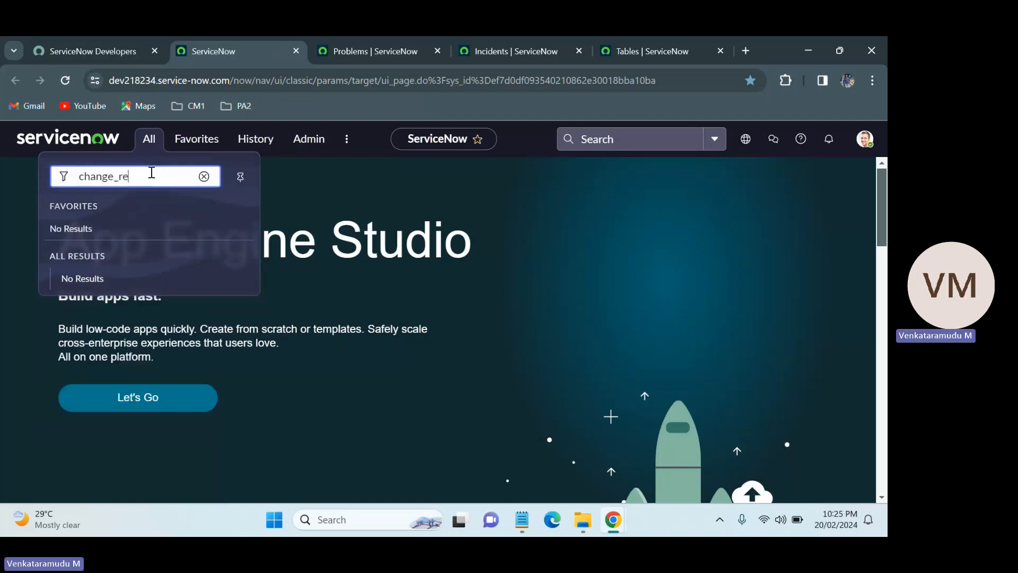
type("LIST")
key("XF86MonBrightnessUp")
key("XF86MonBrightnessUp")
key("XF86MonBrightnessUp")
key("Return")
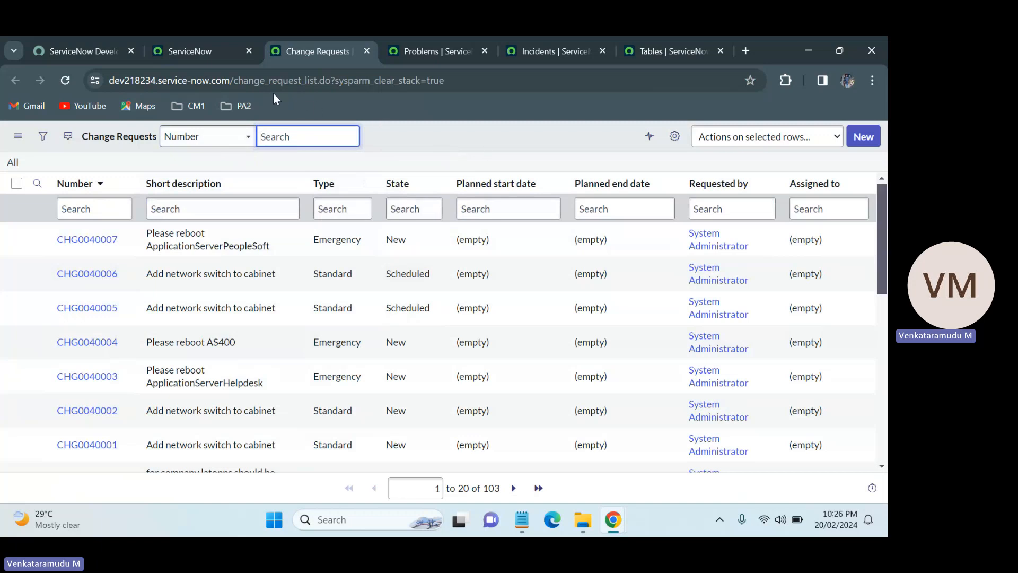
Copy the table name from the Change Requests list URL and filter the Tables list's Name column by *change_request.
double_click(259, 82)
key("ctrl+c")
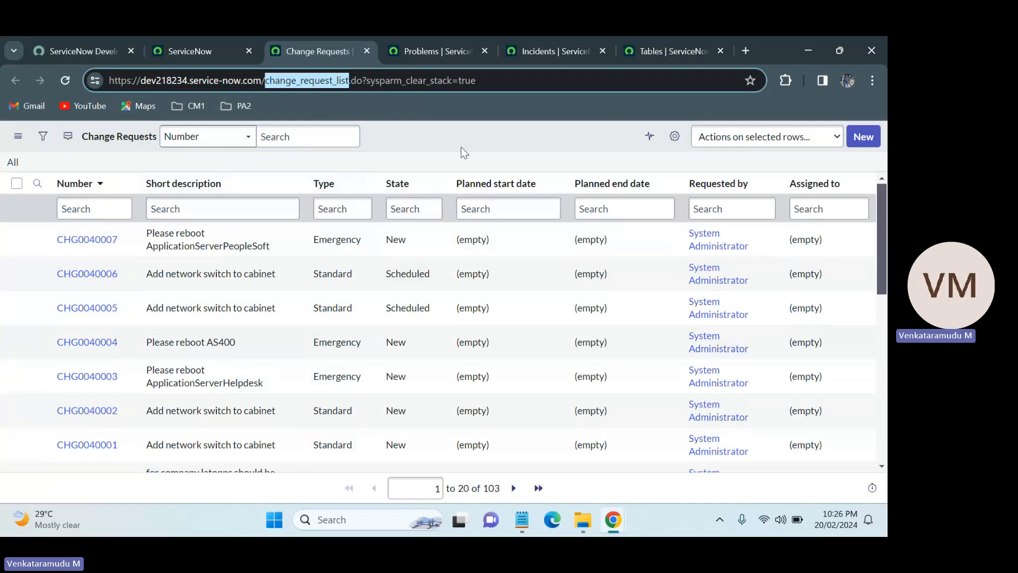
left_click(436, 37)
left_click(566, 37)
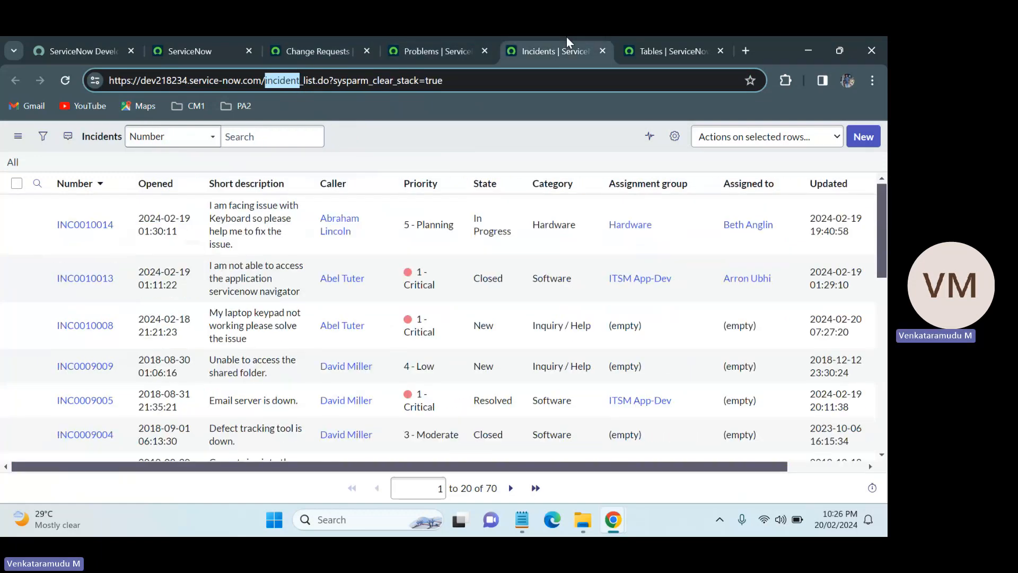
left_click(697, 37)
double_click(281, 208)
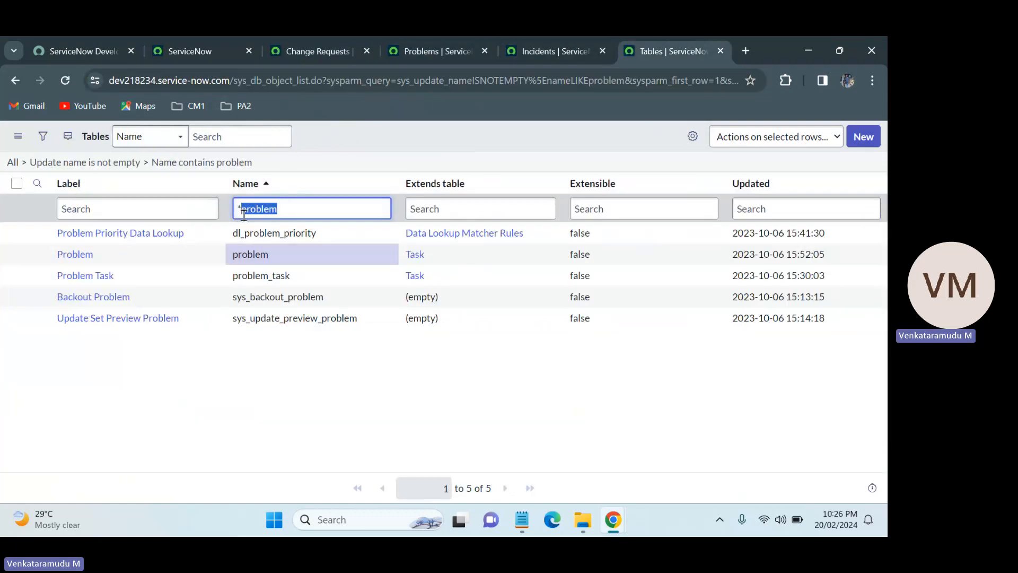
key("ctrl+v")
key("BackSpace")
key("BackSpace")
key("BackSpace")
key("BackSpace")
key("BackSpace")
key("Return")
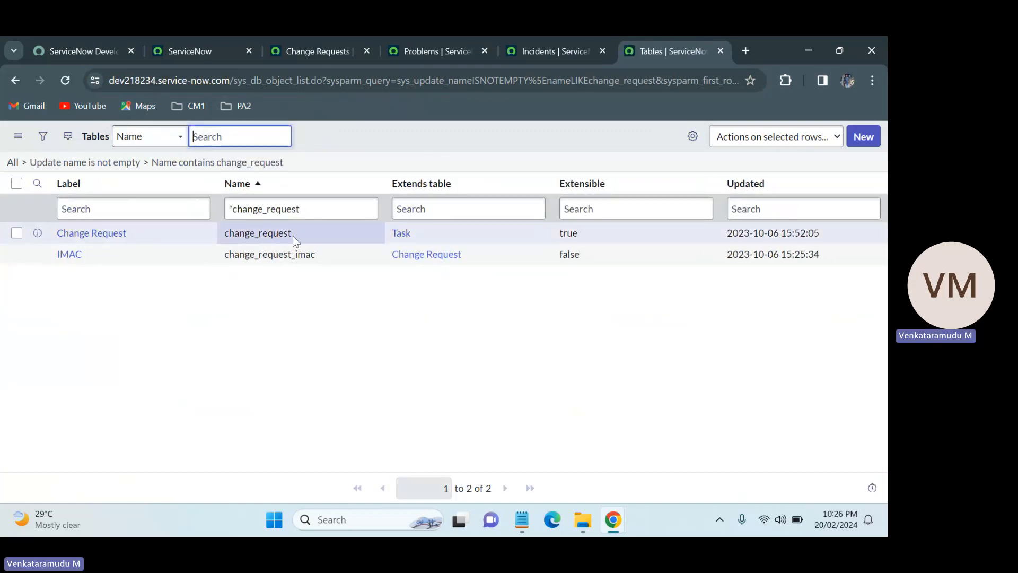
Highlight the change_request table name in the filtered Tables list.
left_click_drag(295, 234, 212, 231)
left_click(347, 335)
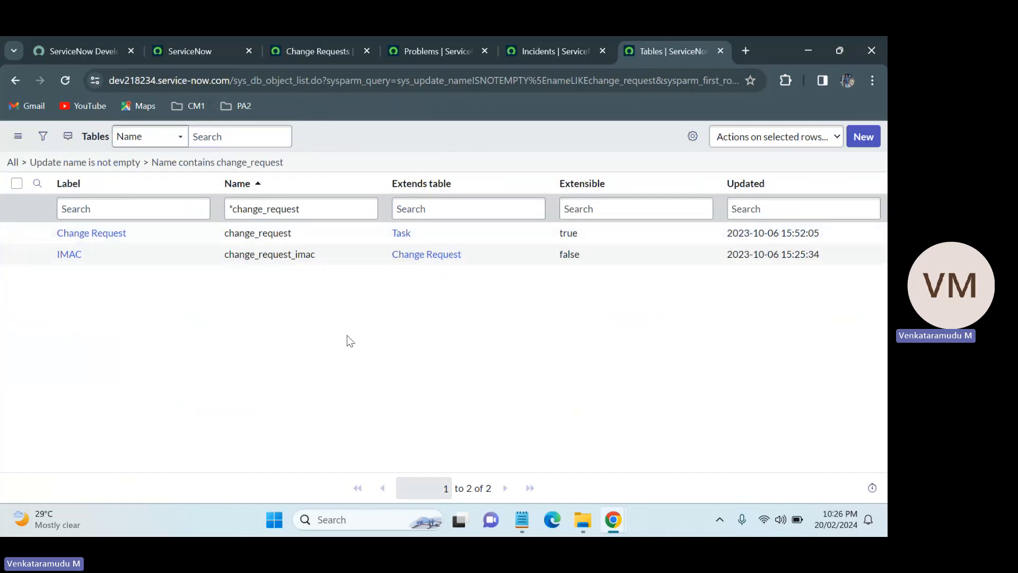
left_click_drag(298, 231, 222, 234)
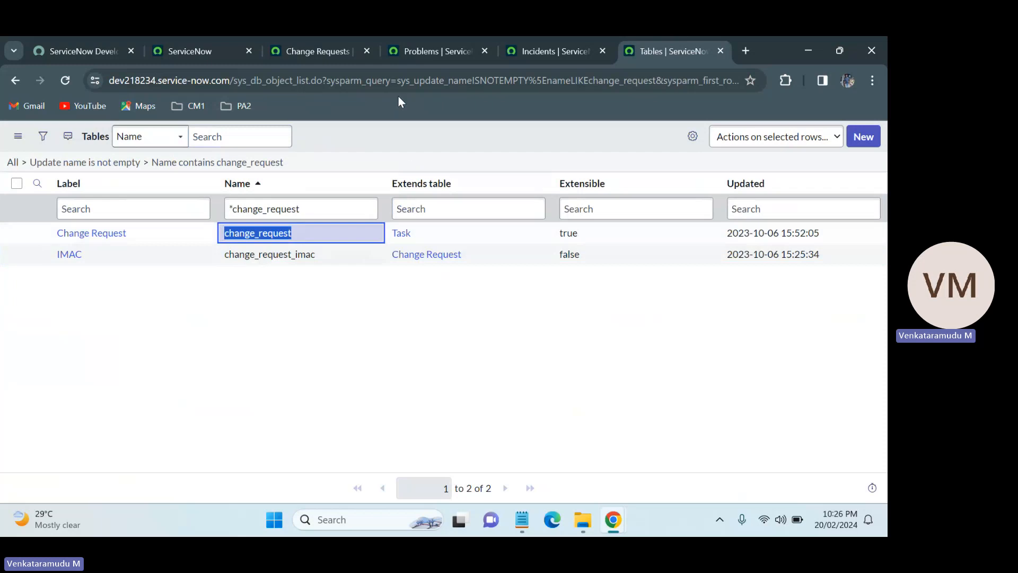
left_click(395, 134)
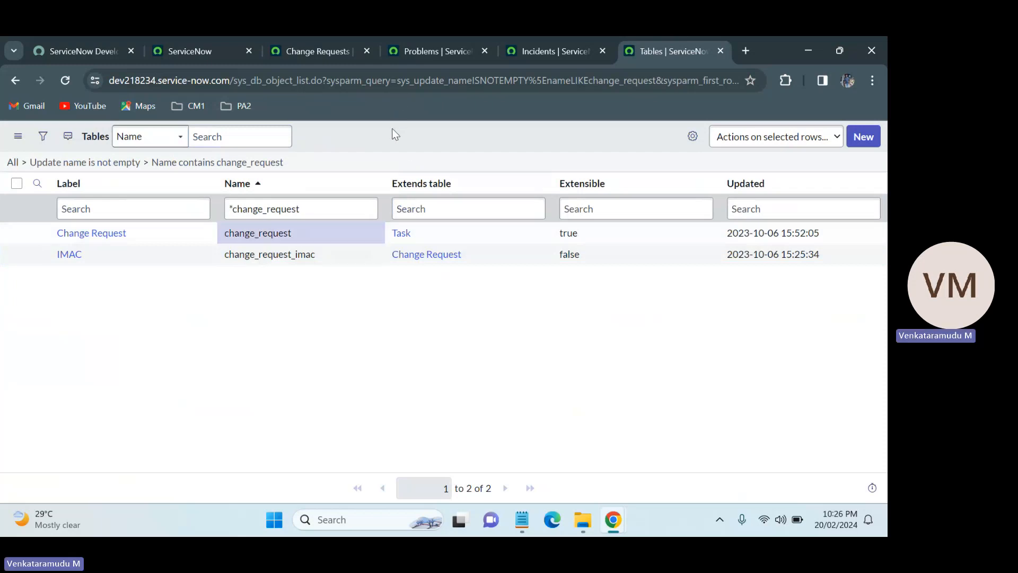
Browse the open Problems and Change Requests tabs and scroll through the navigator's module list.
left_click(426, 38)
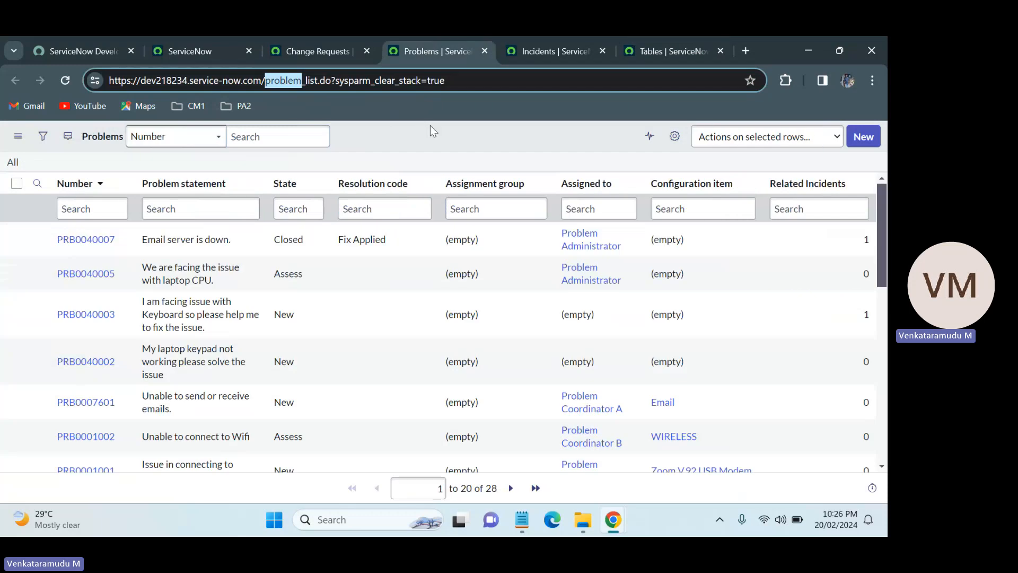
left_click(431, 126)
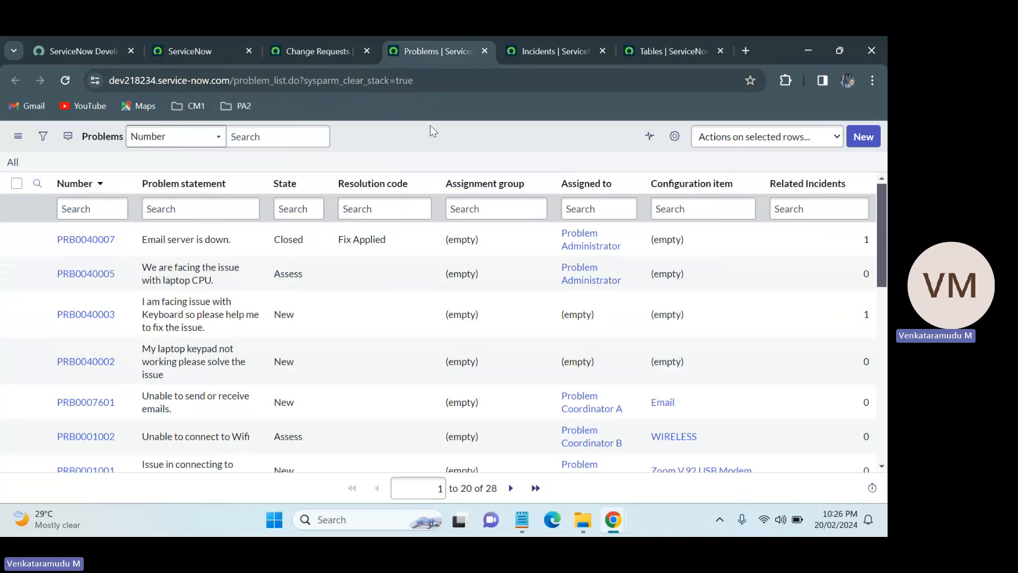
left_click(335, 37)
left_click(211, 37)
left_click(152, 141)
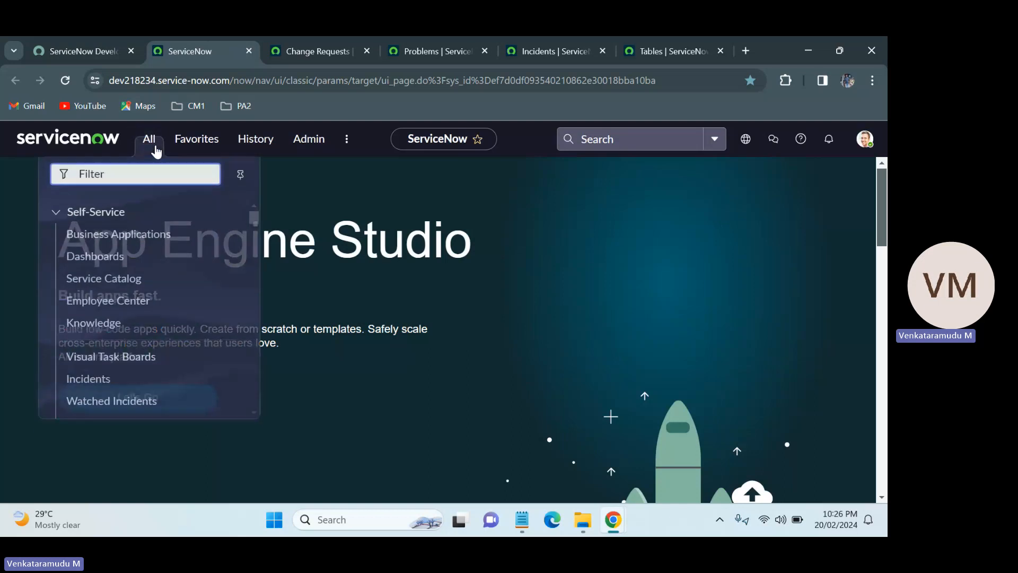
left_click_drag(252, 214, 263, 358)
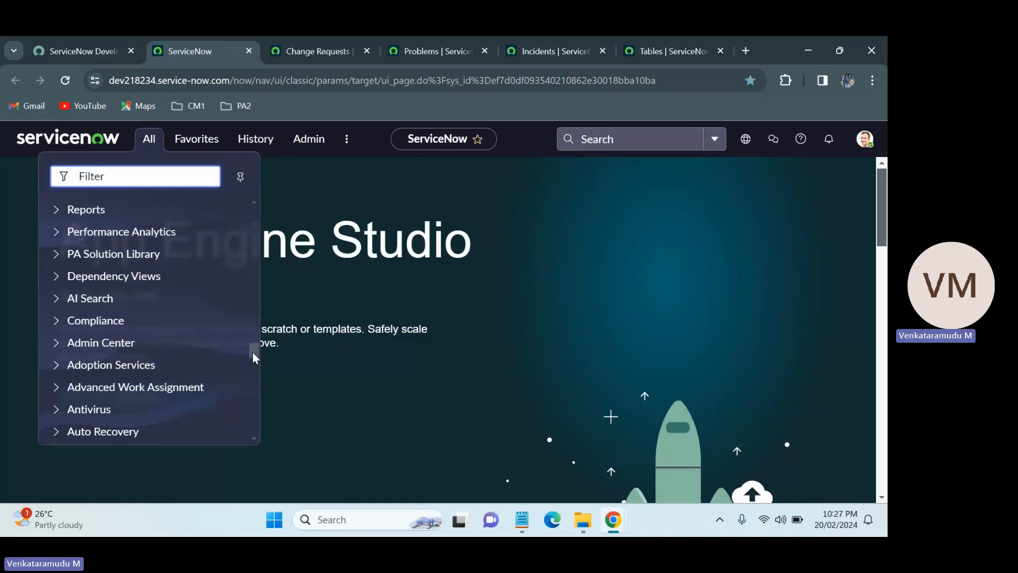
left_click_drag(254, 353, 247, 212)
left_click(292, 161)
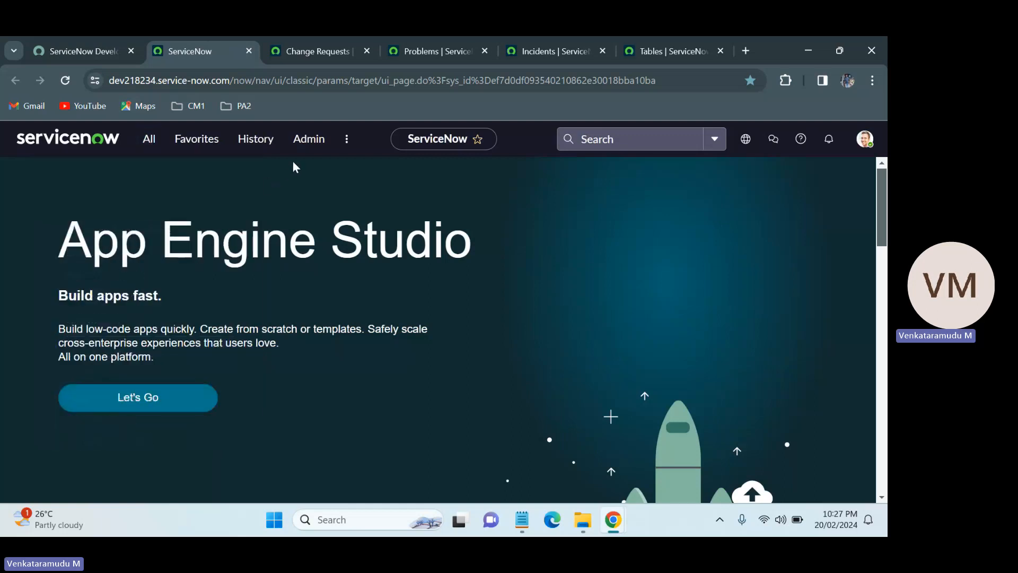
Clear the Name column search in the Tables list to show all tables and highlight the total record count.
left_click(657, 49)
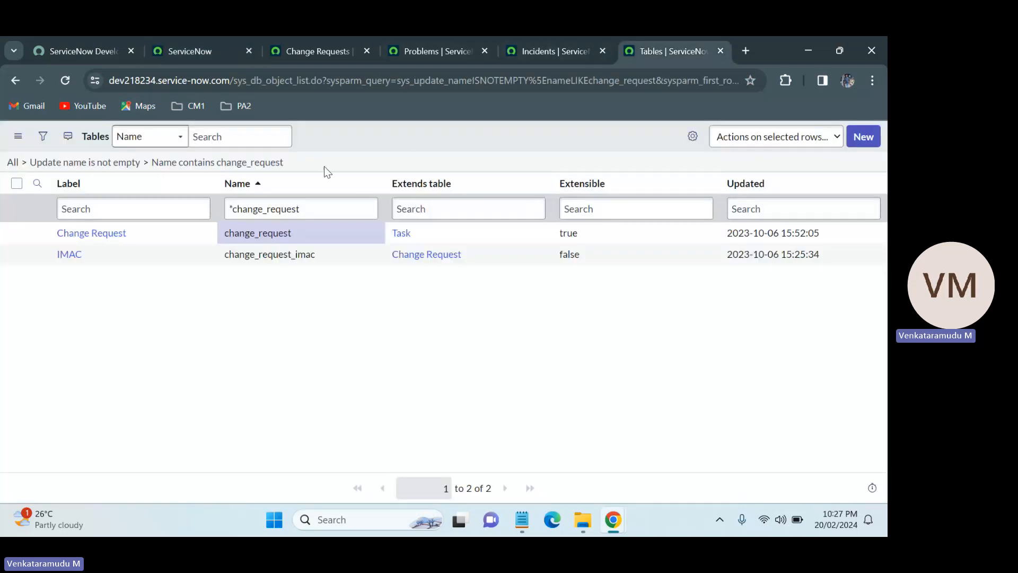
left_click(300, 207)
key("ctrl+a")
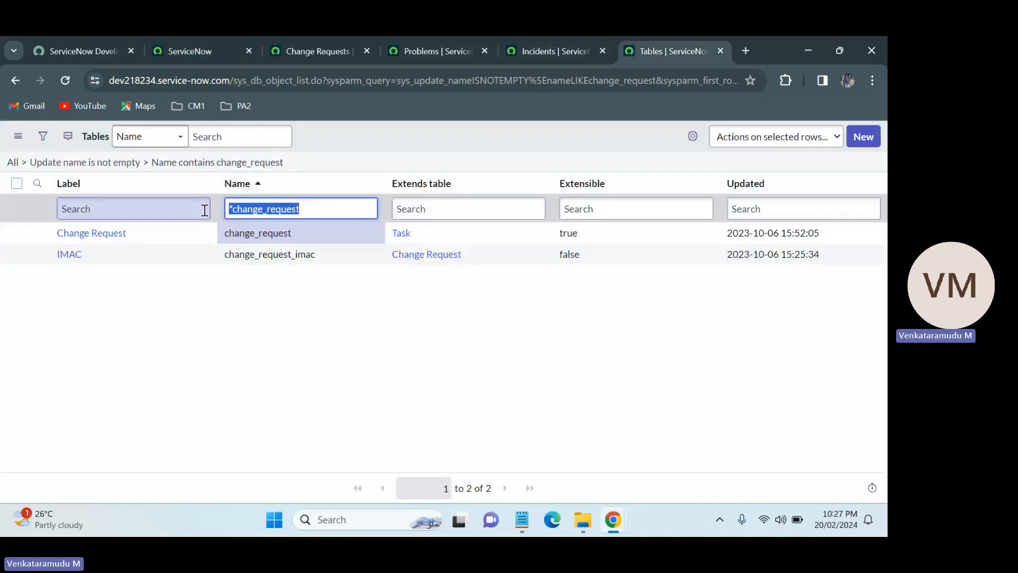
key("BackSpace")
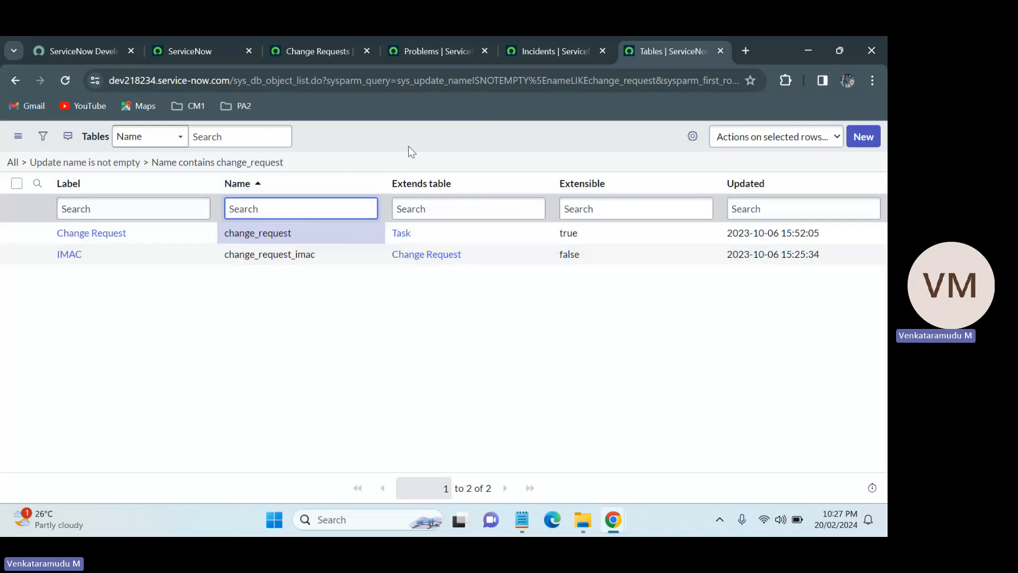
key("Return")
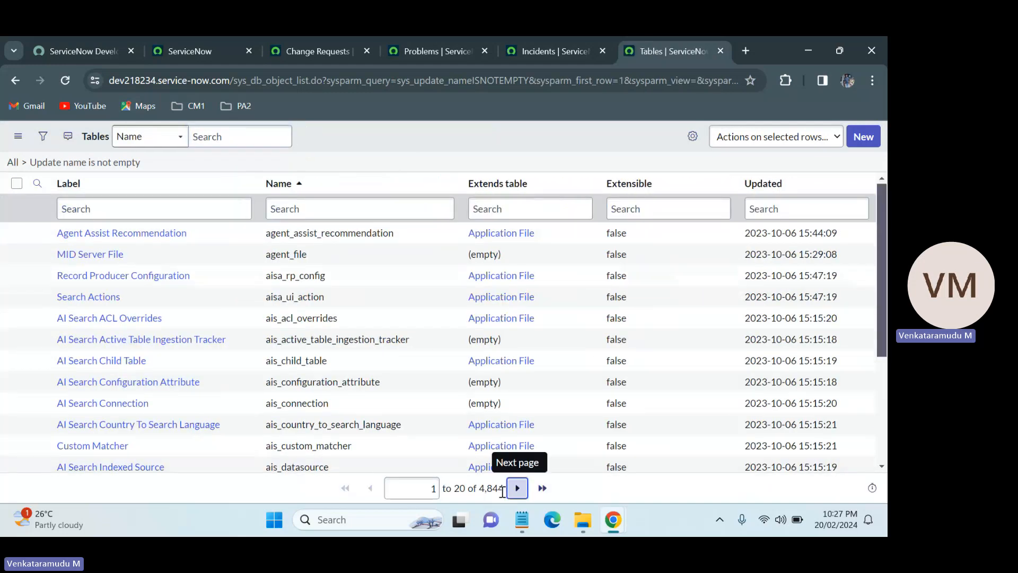
left_click_drag(503, 489, 480, 492)
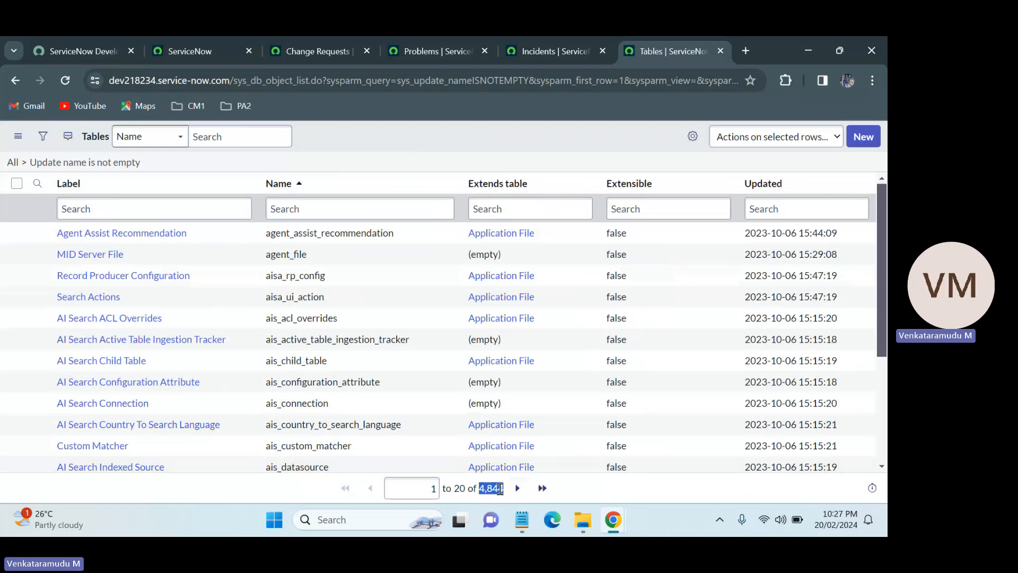
left_click(186, 49)
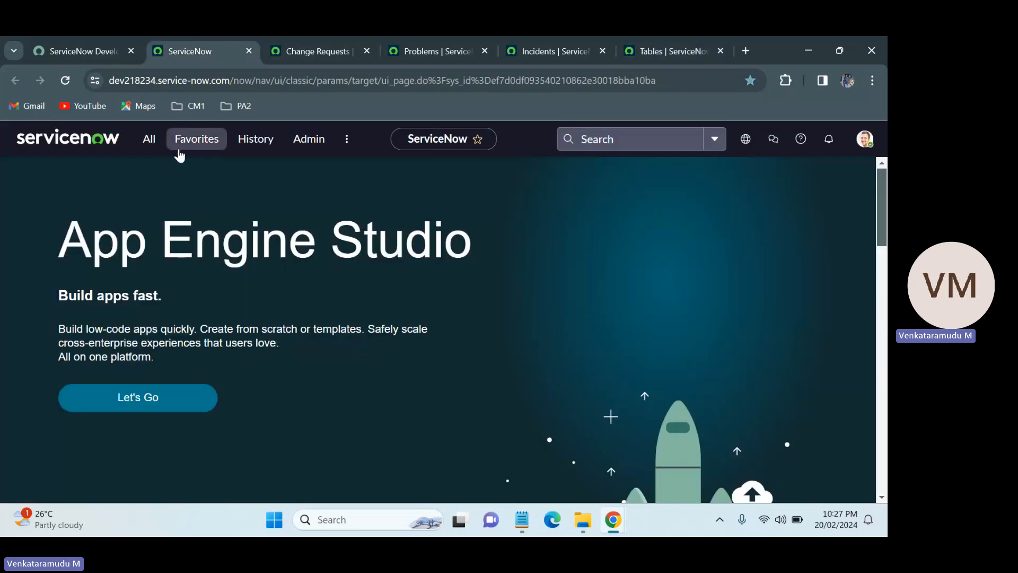
left_click(151, 143)
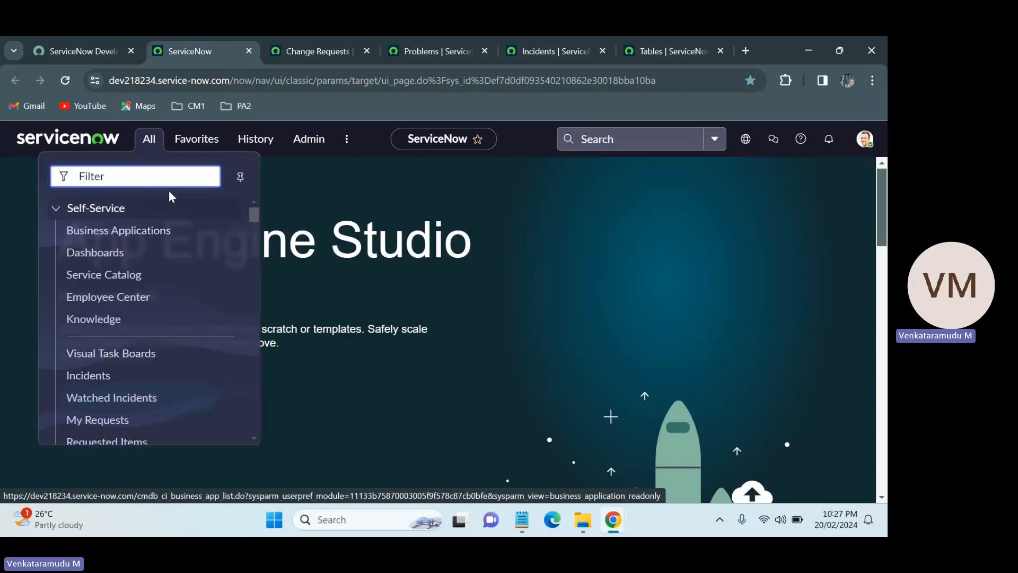
left_click(347, 175)
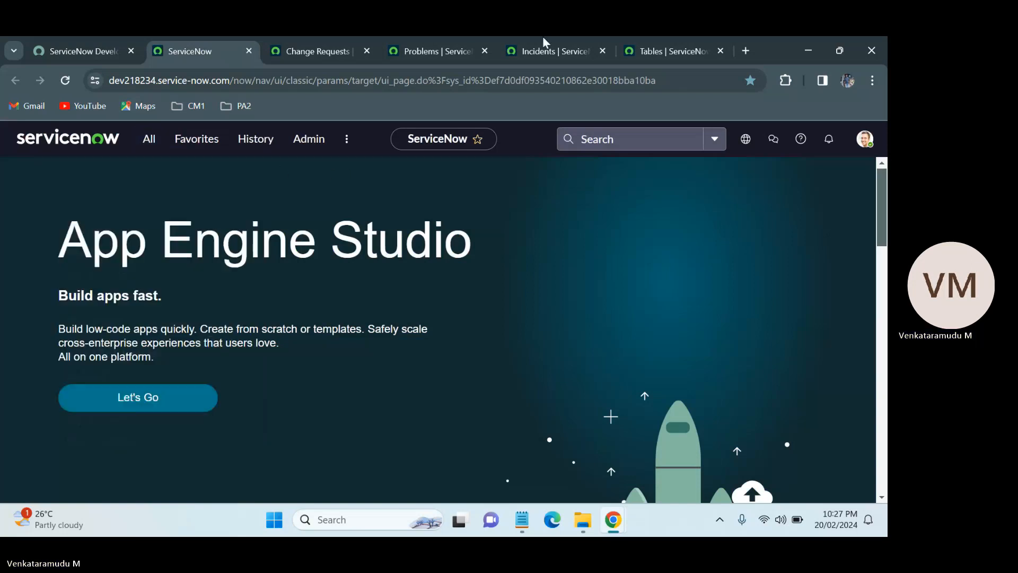
Switch between the open Tables, Problems, Change Requests and ServiceNow home tabs and open the All navigator.
left_click(669, 51)
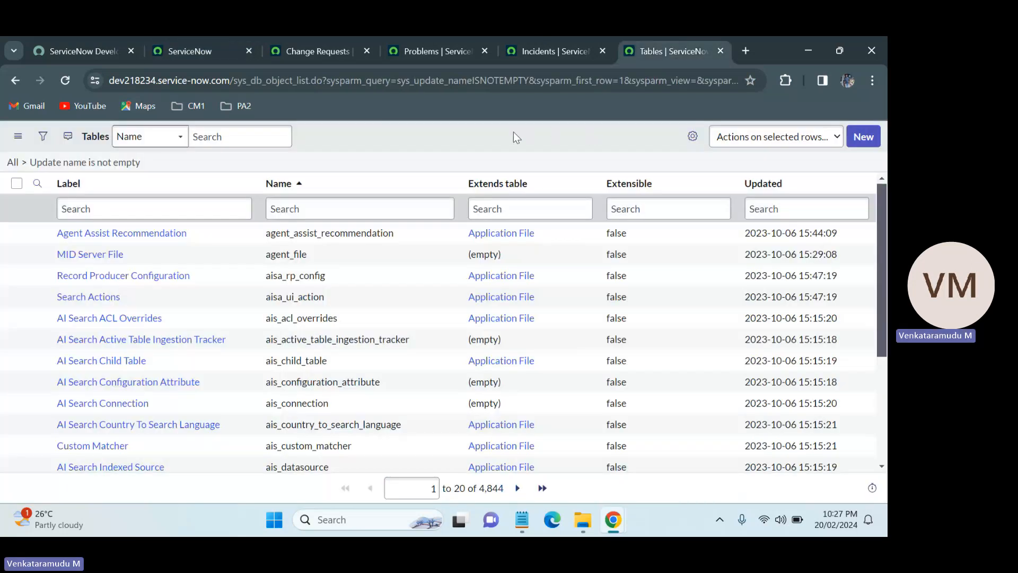
left_click(456, 38)
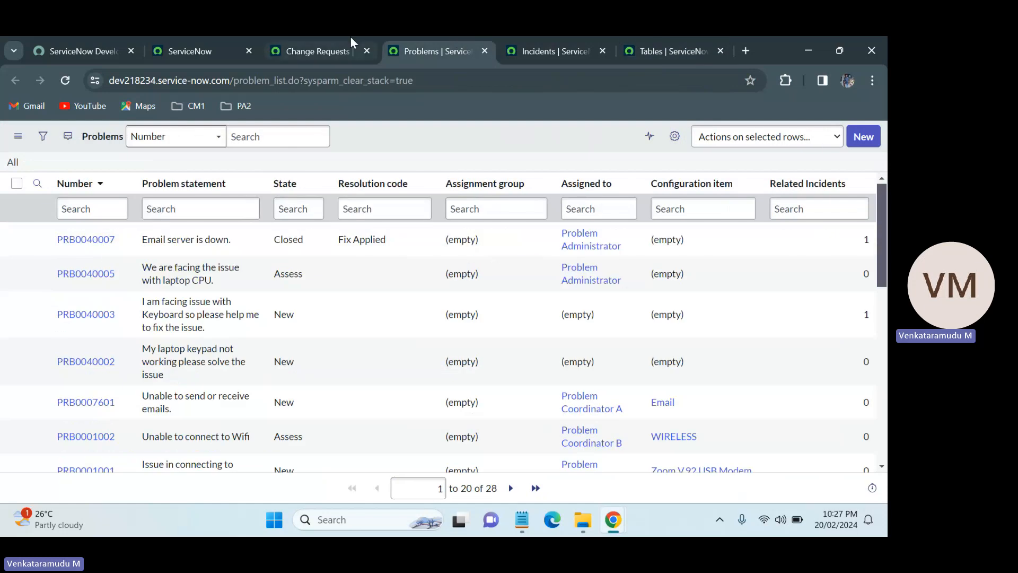
left_click(353, 42)
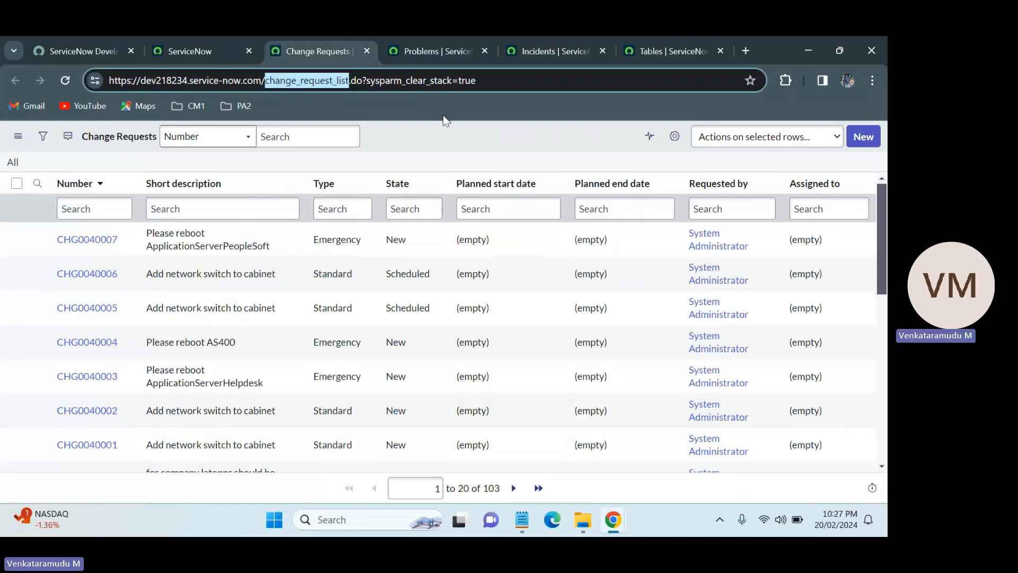
left_click(517, 157)
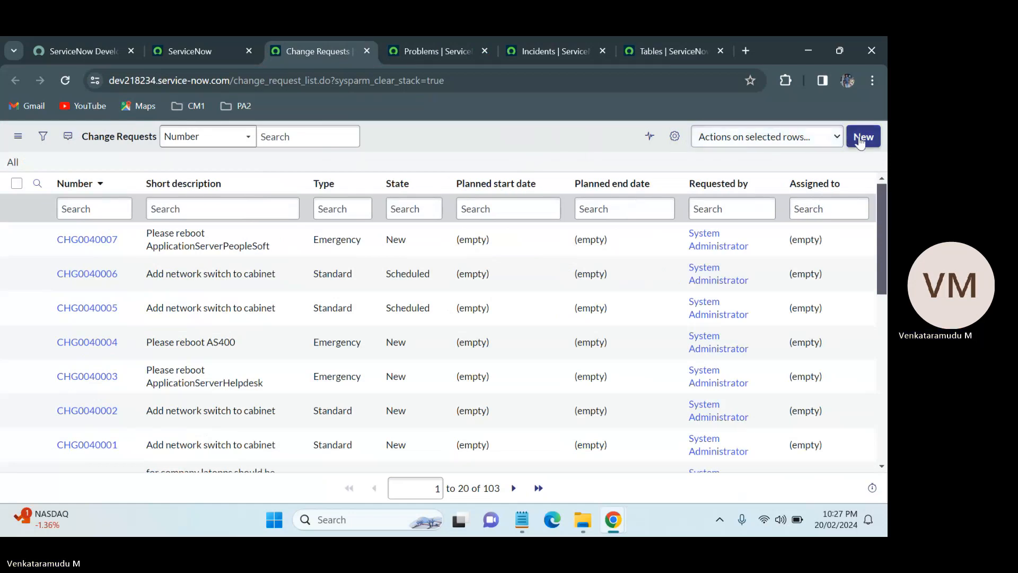
left_click(234, 44)
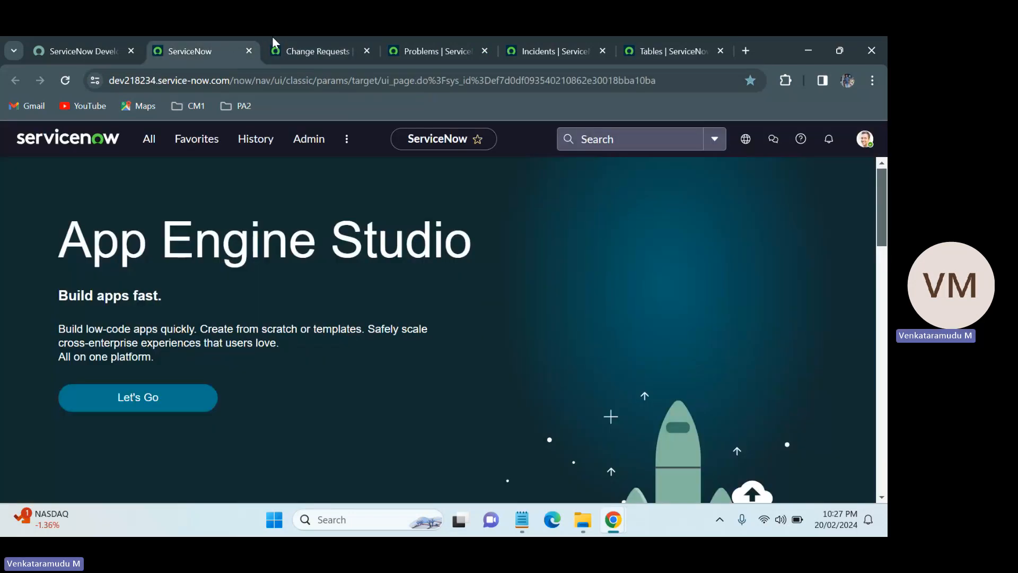
left_click(306, 47)
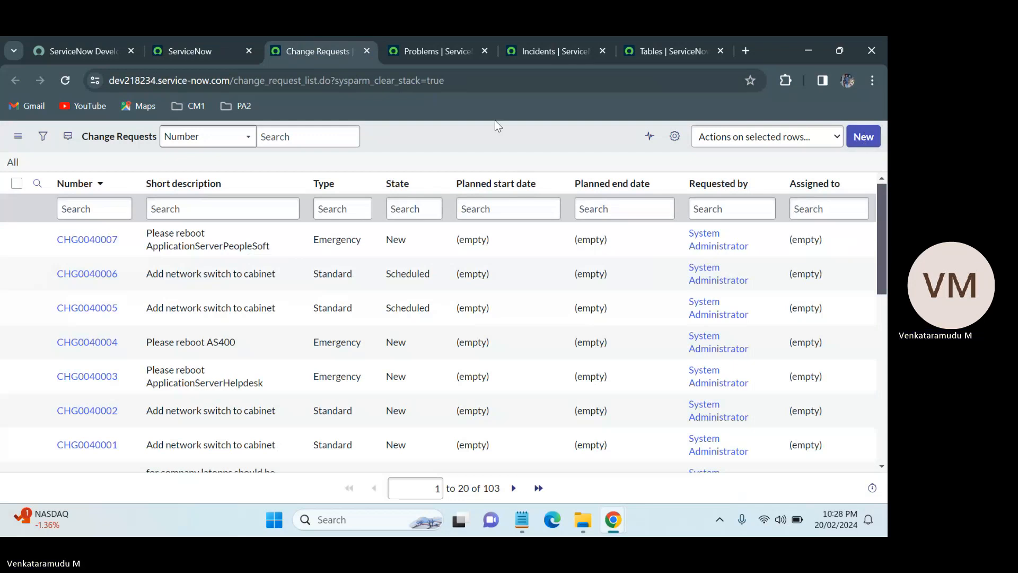
left_click(180, 38)
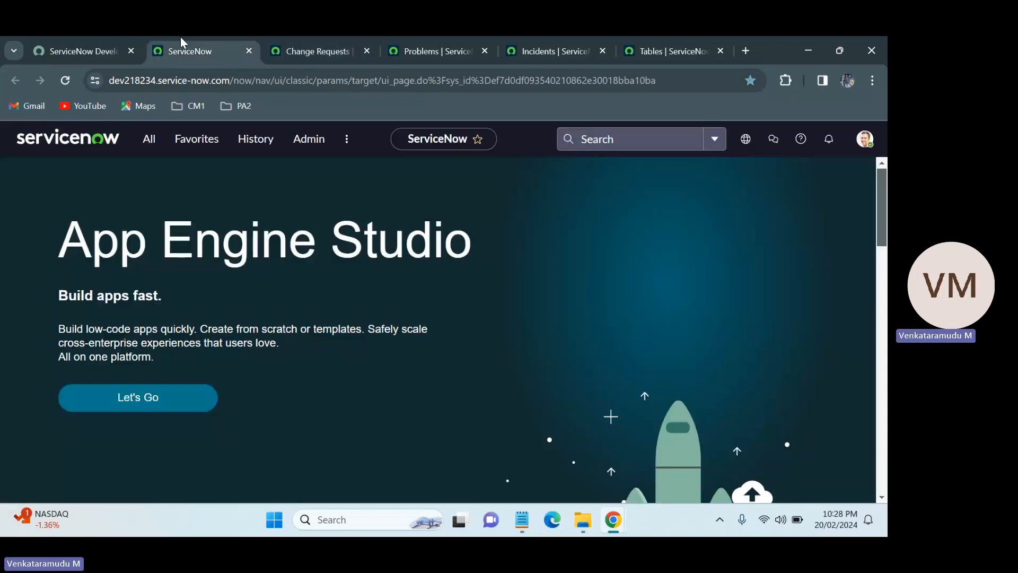
left_click(147, 144)
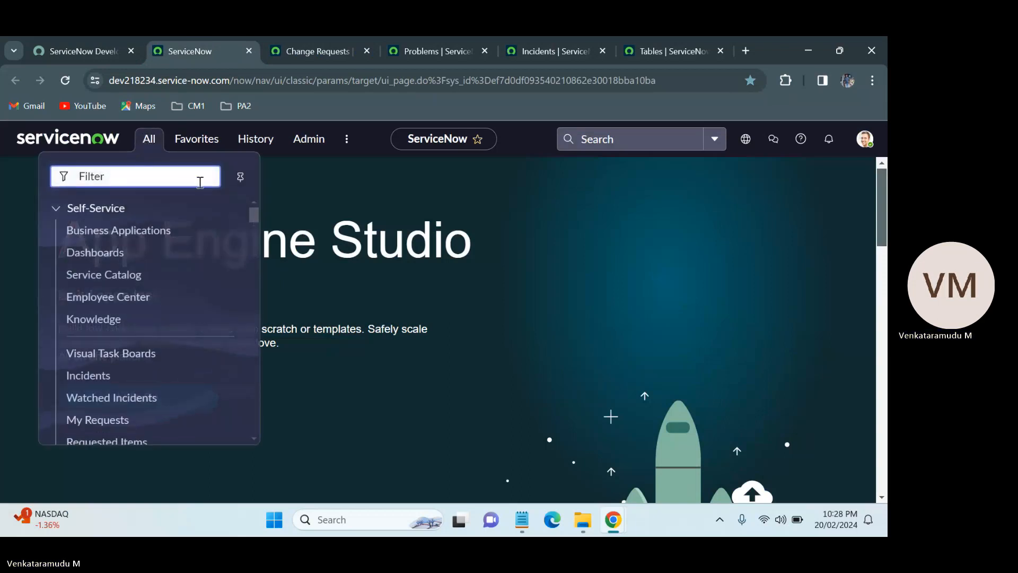
Close the Change Requests, Problems, Incidents and Tables tabs.
left_click(367, 51)
left_click(367, 51)
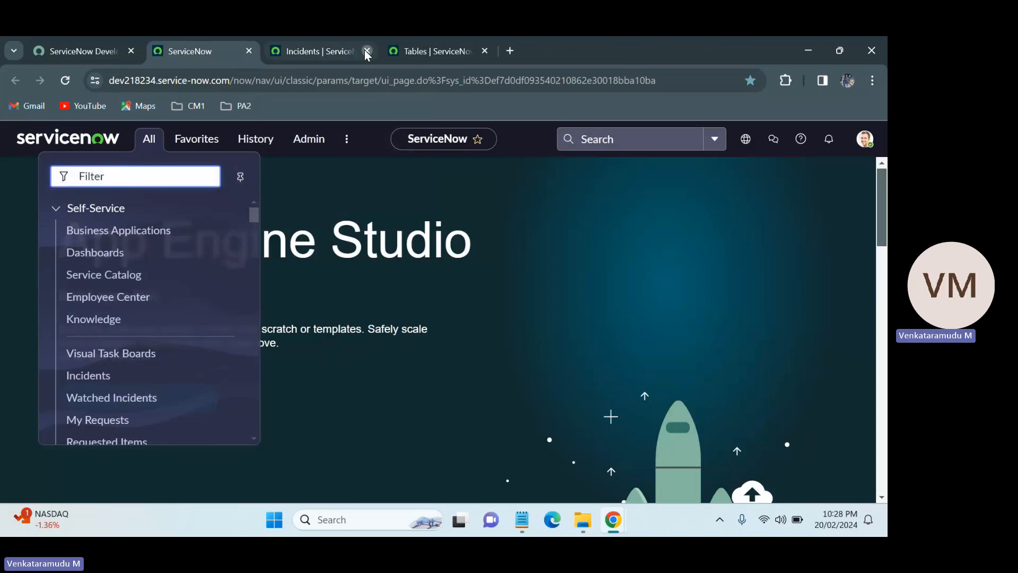
left_click(366, 51)
left_click(367, 50)
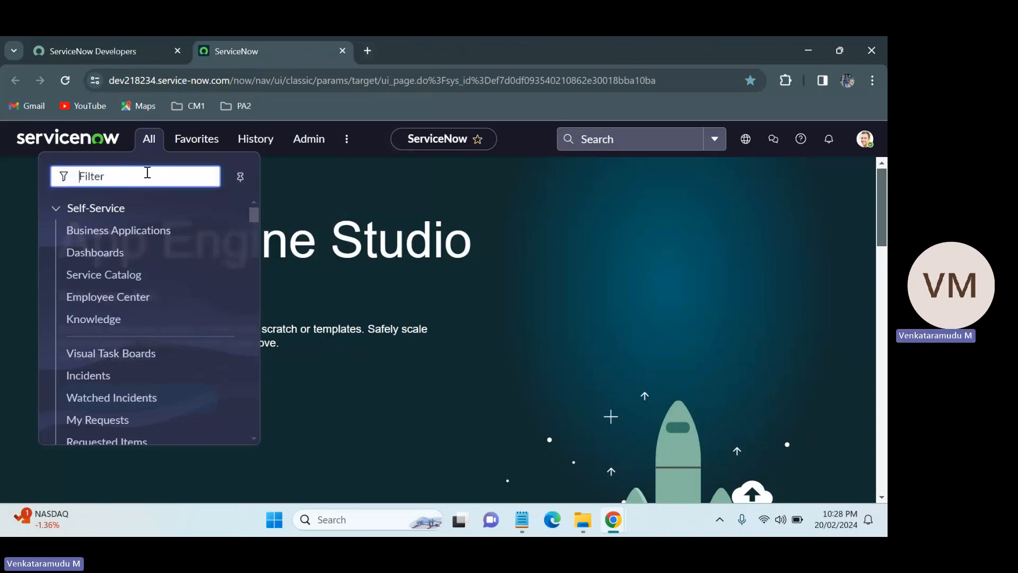
type("incid")
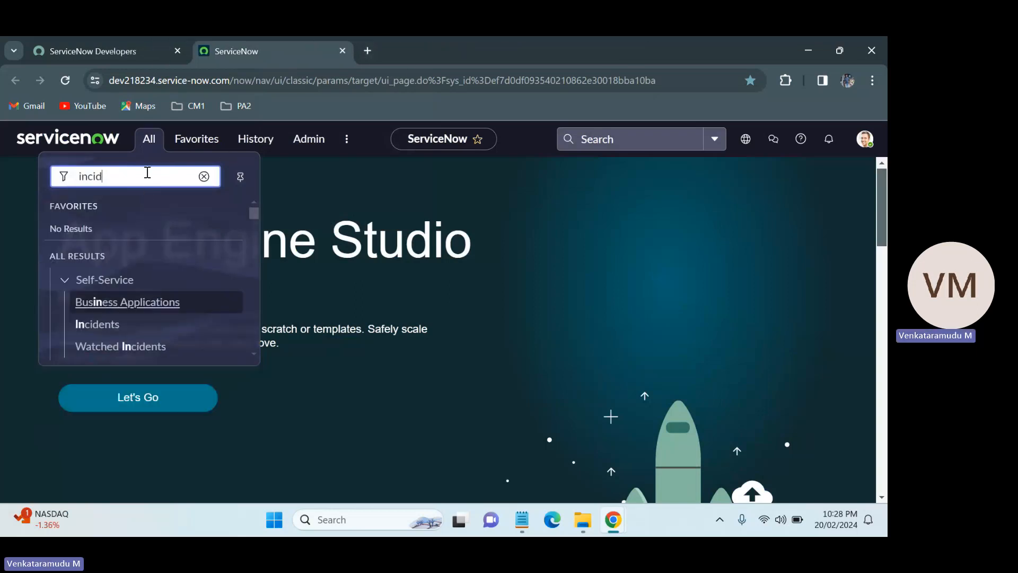
key("BackSpace")
key("BackSpace")
key("BackSpace")
key("BackSpace")
key("BackSpace")
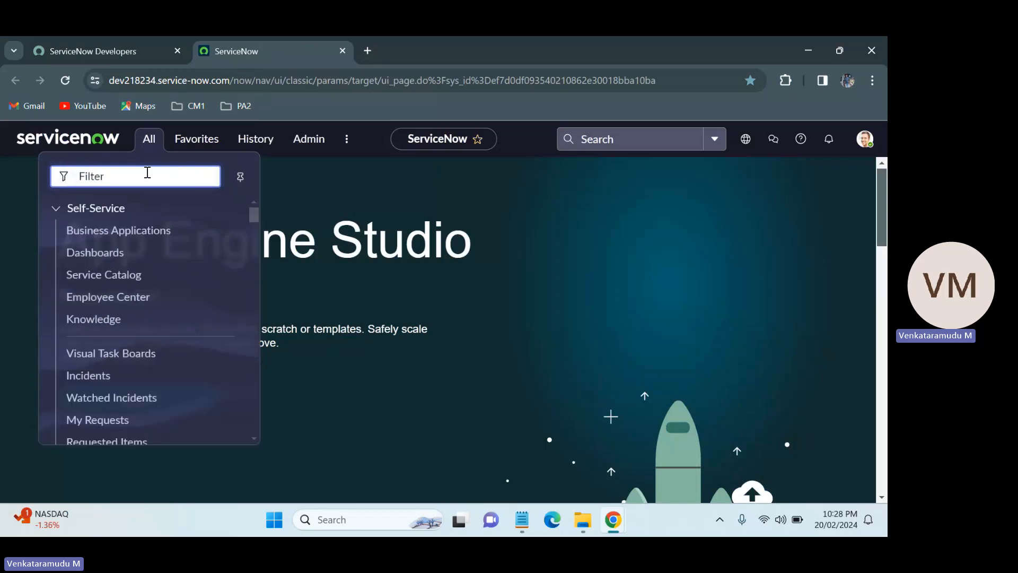
Filter the navigator for Tables, open the System Definition Tables module in a new tab and start a new table.
type("Tables")
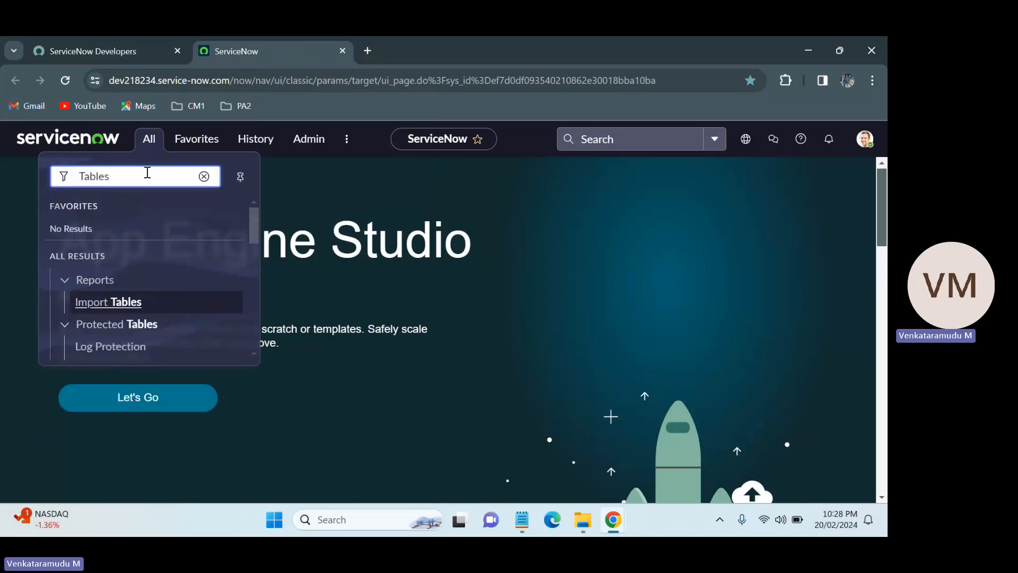
mouse_move(250, 226)
left_mouse_down()
mouse_move(257, 334)
mouse_move(257, 303)
mouse_move(236, 301)
mouse_move(257, 284)
left_mouse_up()
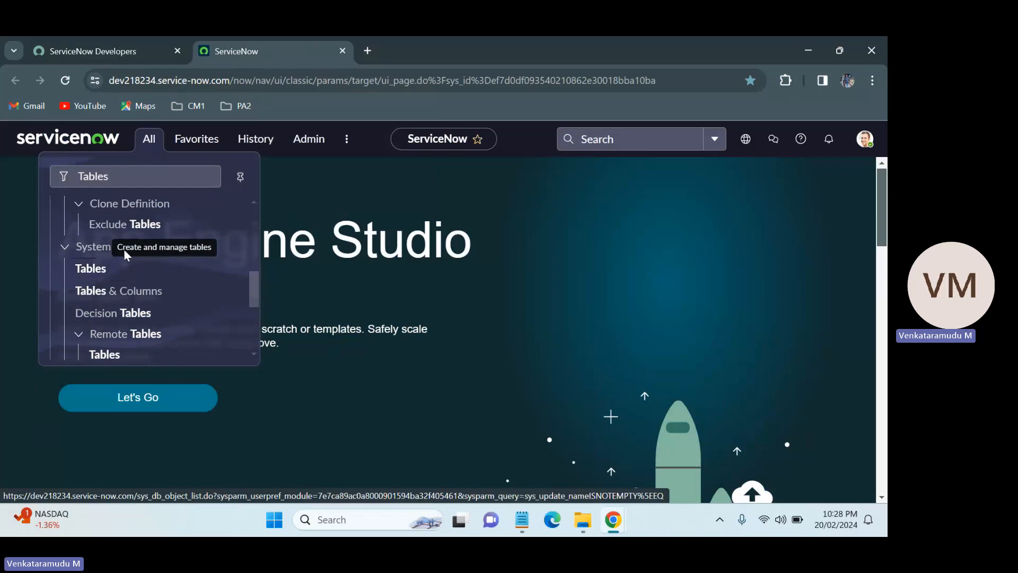
middle_click(94, 270)
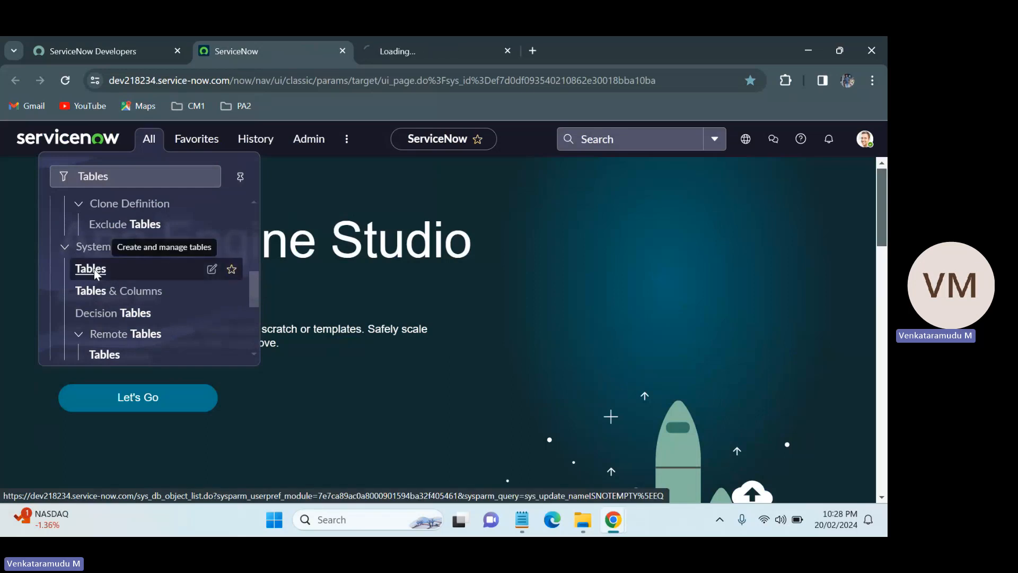
left_click(417, 42)
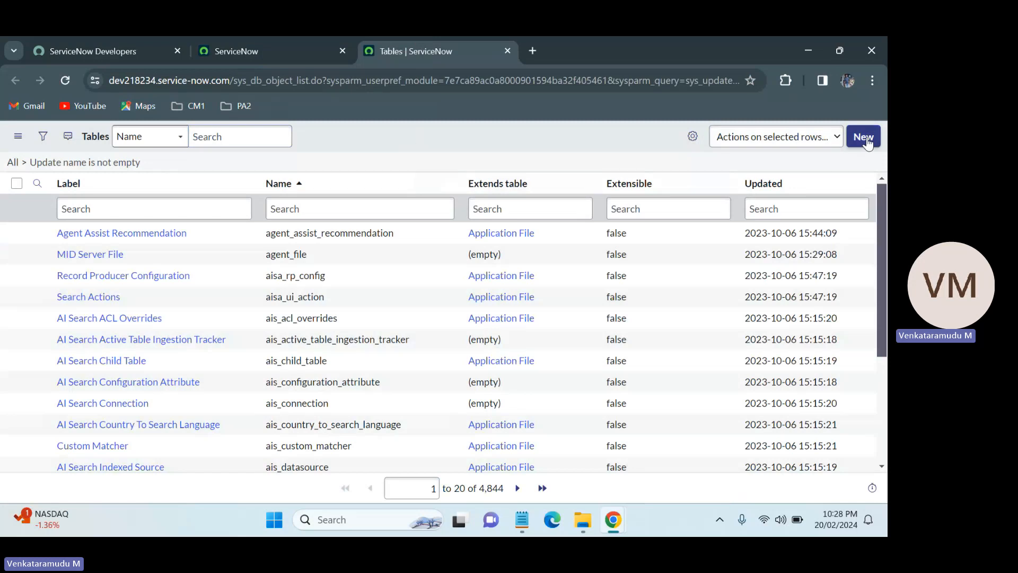
left_click(864, 139)
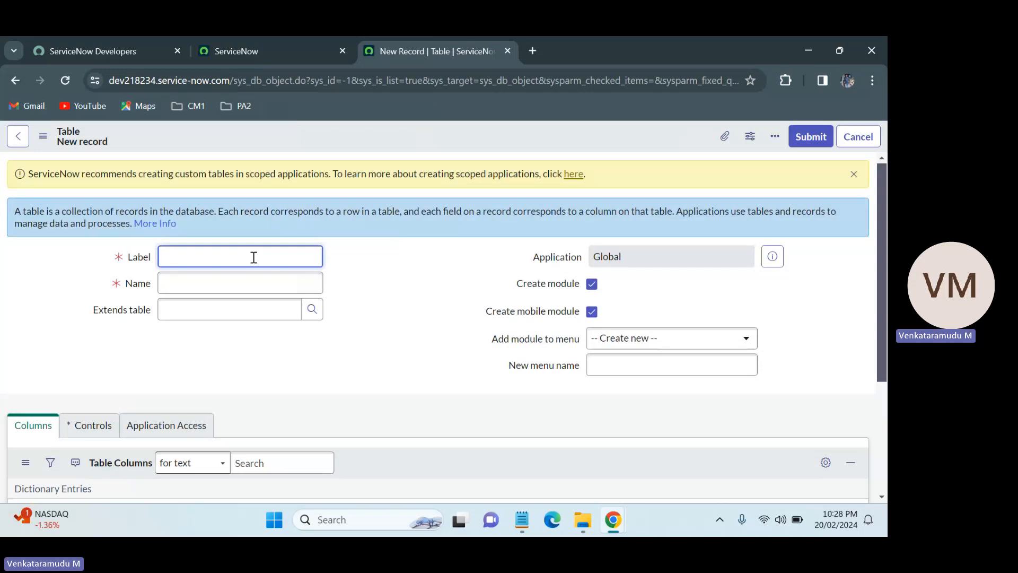
type("Venkat")
key("BackSpace")
key("BackSpace")
key("BackSpace")
key("BackSpace")
key("BackSpace")
key("BackSpace")
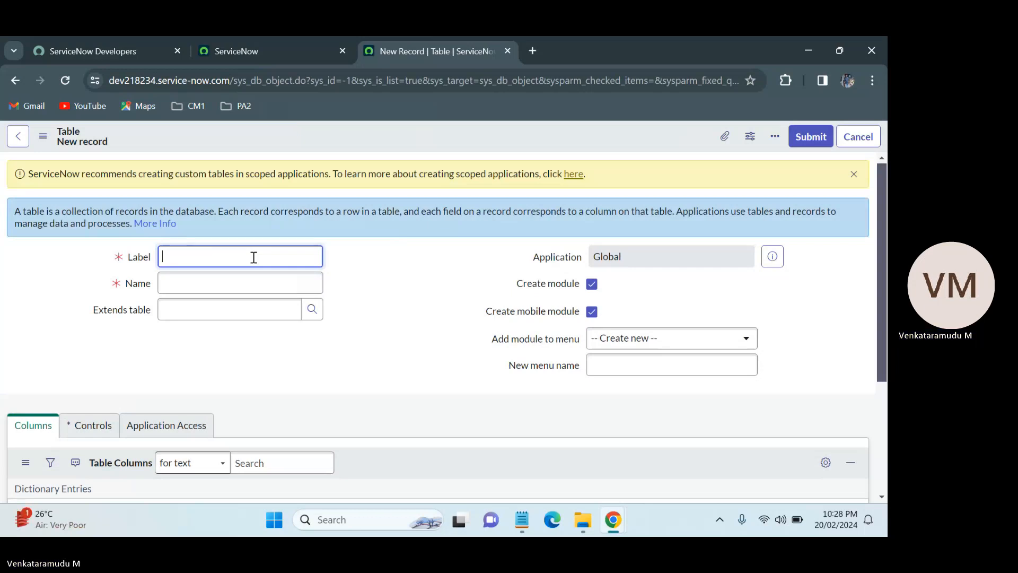
Set the new table's label to ServiceNow Practice.
type("ServiceN")
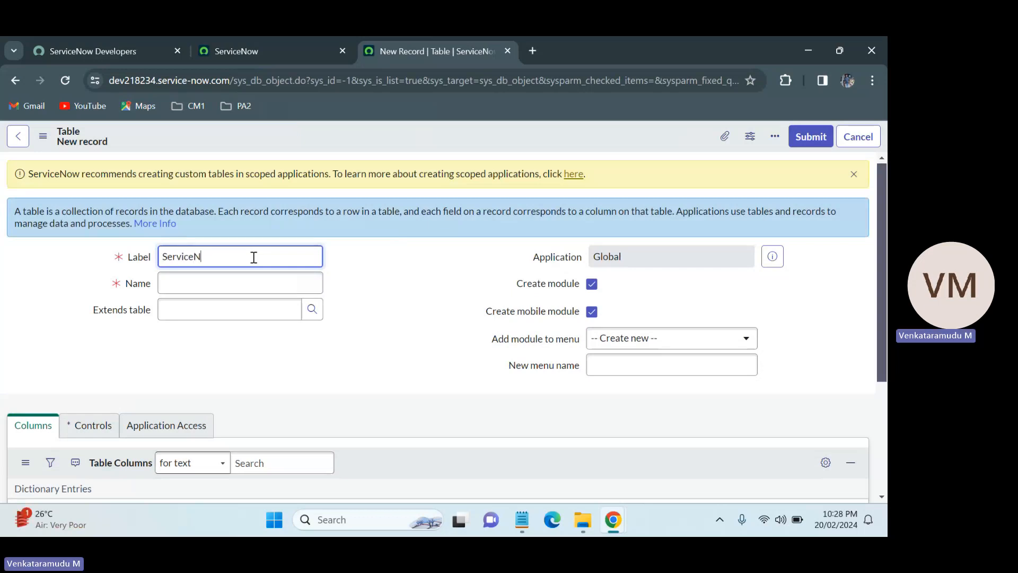
type("ow P")
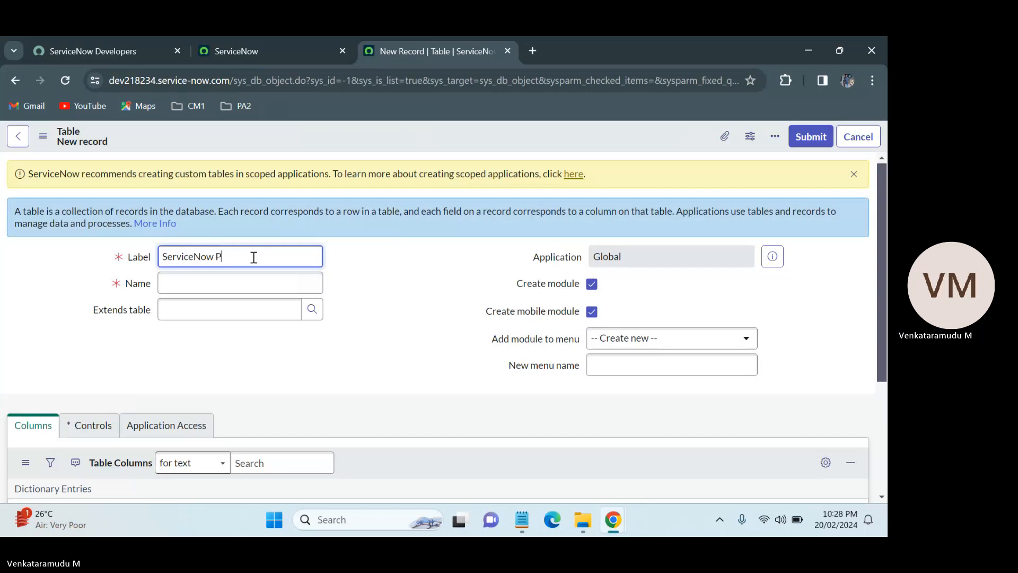
type("ractice")
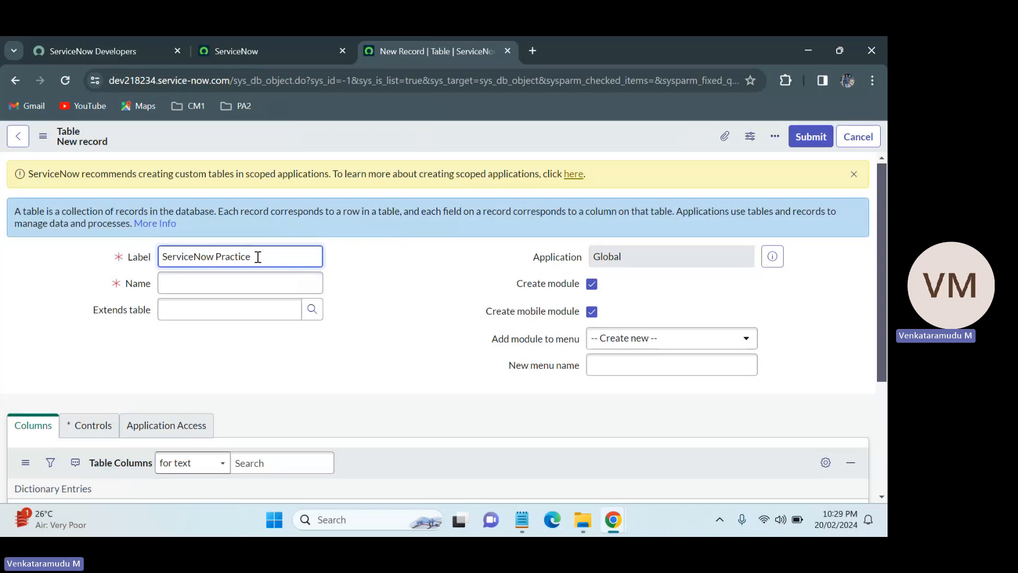
left_click_drag(258, 257, 160, 257)
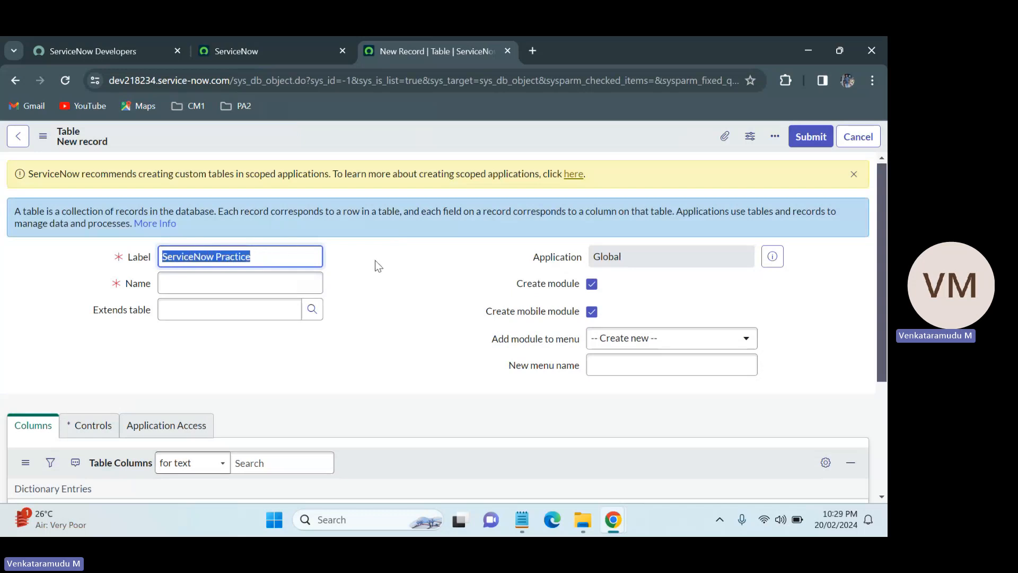
left_click(348, 268)
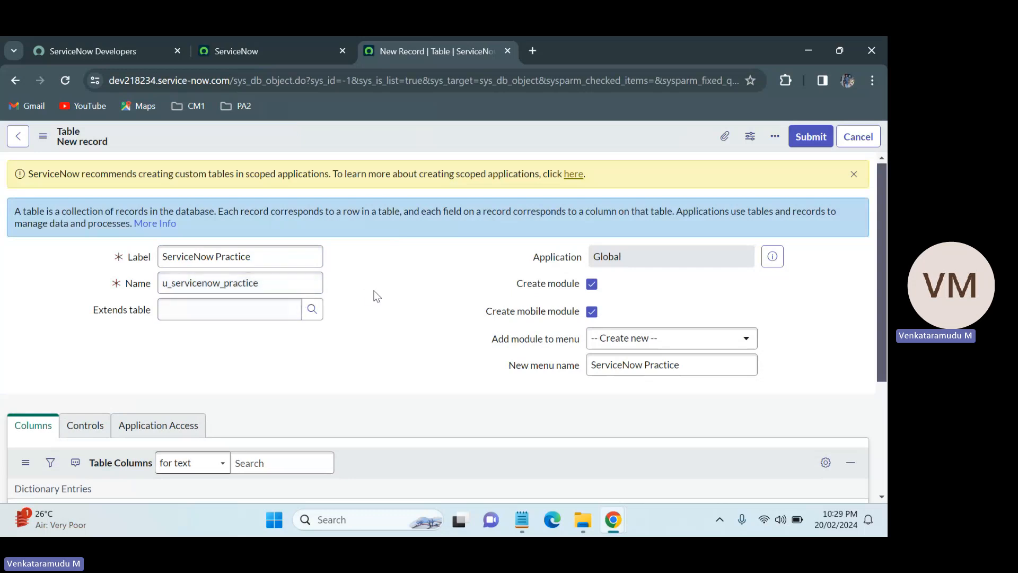
Highlight the table's label text and place the cursor in the Extends table field.
left_click(252, 257)
triple_click(207, 257)
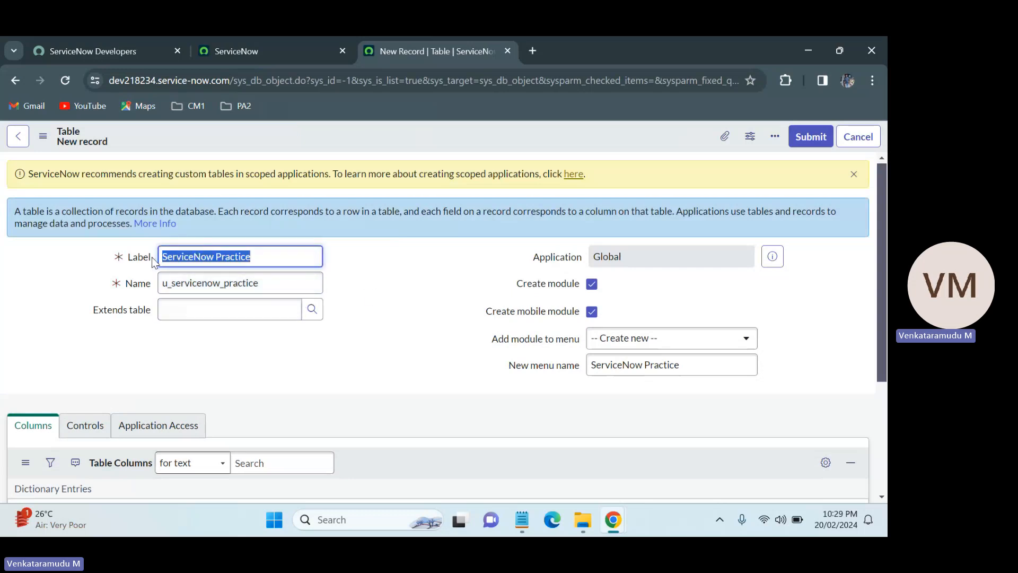
left_click(376, 283)
left_click(201, 310)
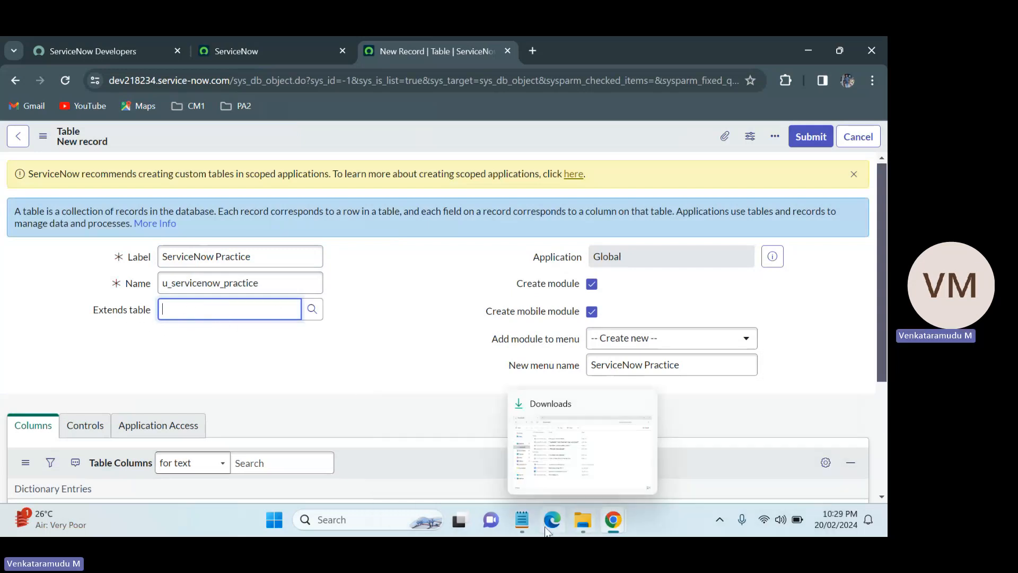
Switch to the Notepad notes and highlight the Base table and child table entries.
left_click(523, 520)
left_click(190, 188)
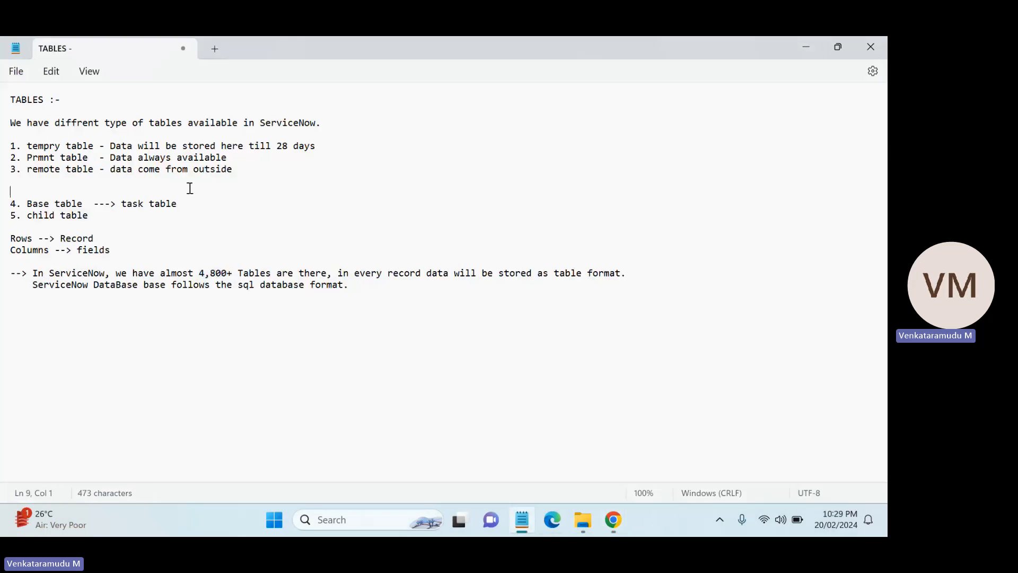
left_click_drag(88, 206, 28, 204)
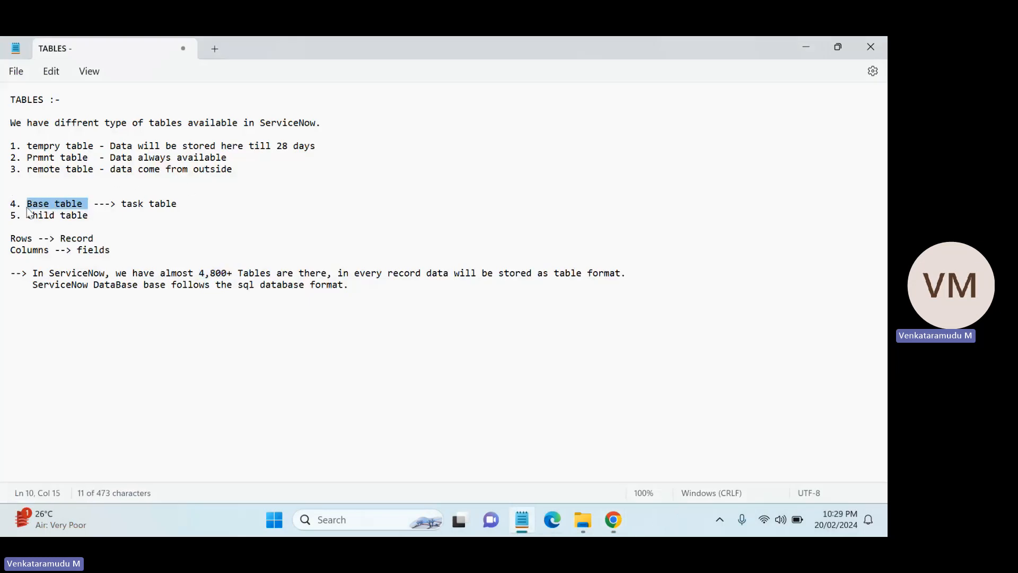
left_click_drag(91, 215, 27, 214)
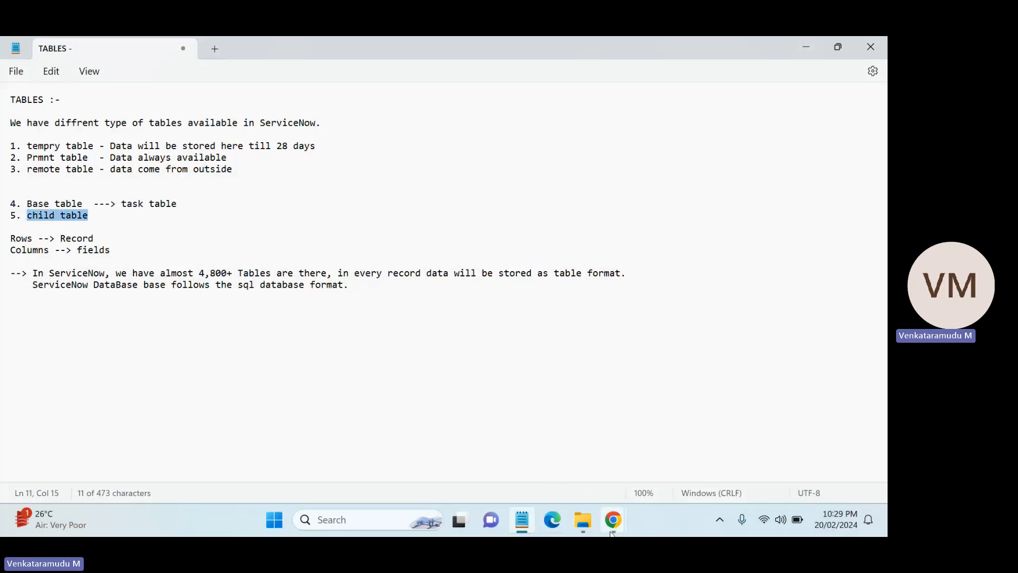
Return to the table form, set Extends table to Task, then clear the Extends table field again.
mouse_move(614, 520)
left_click(463, 459)
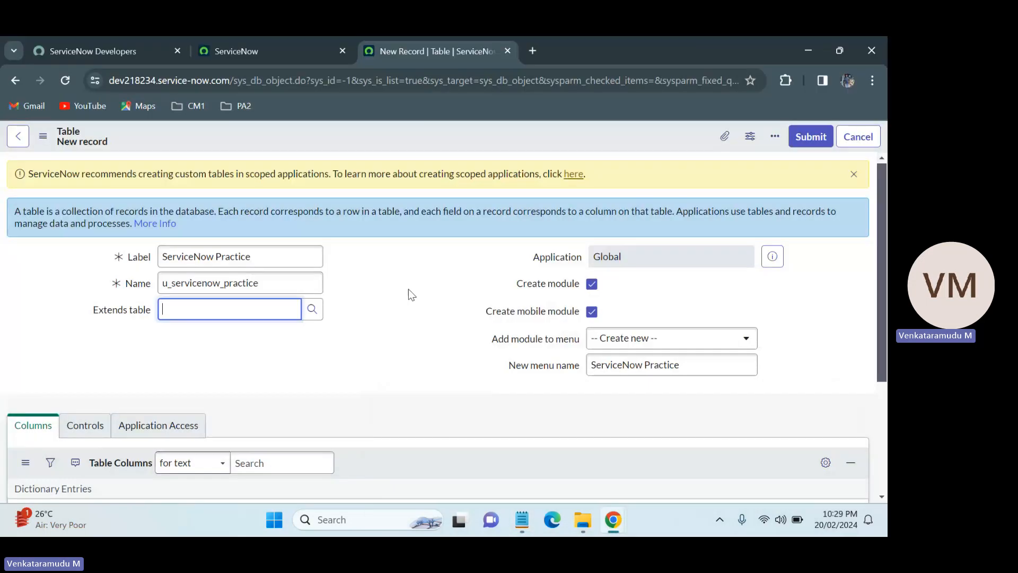
left_click(448, 300)
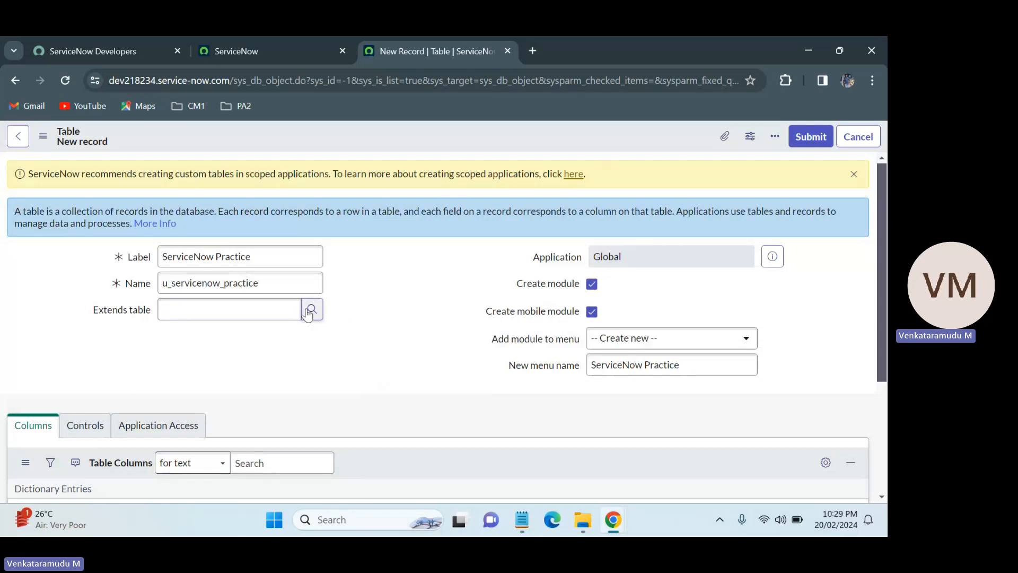
left_click(258, 311)
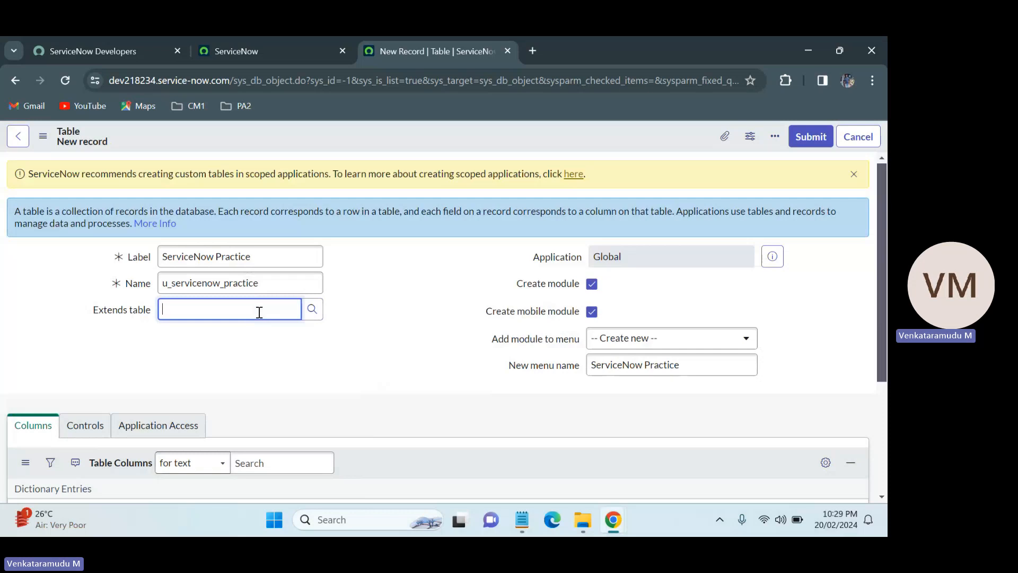
type("task")
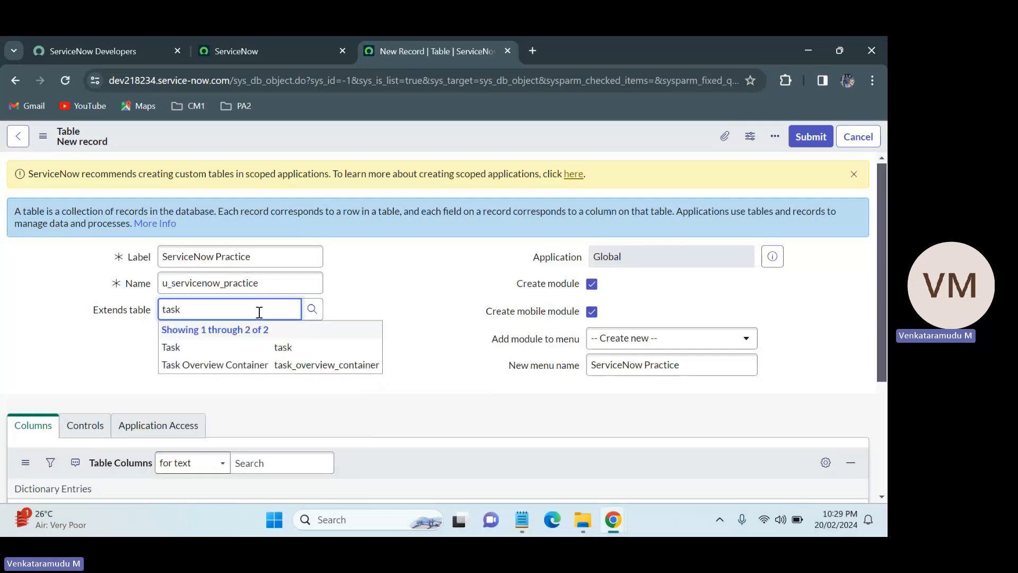
left_click(212, 347)
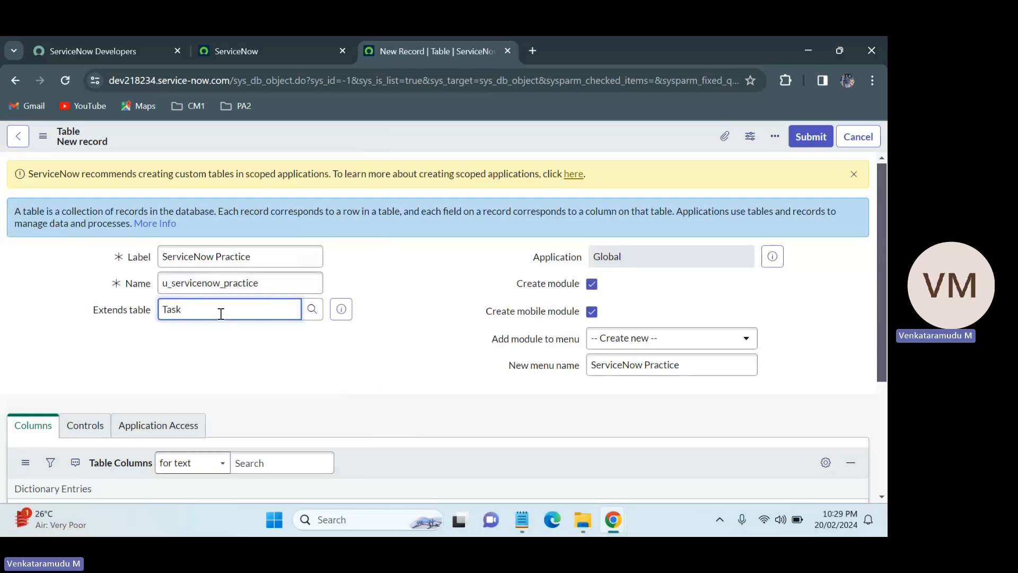
left_click_drag(221, 311, 156, 310)
key("BackSpace")
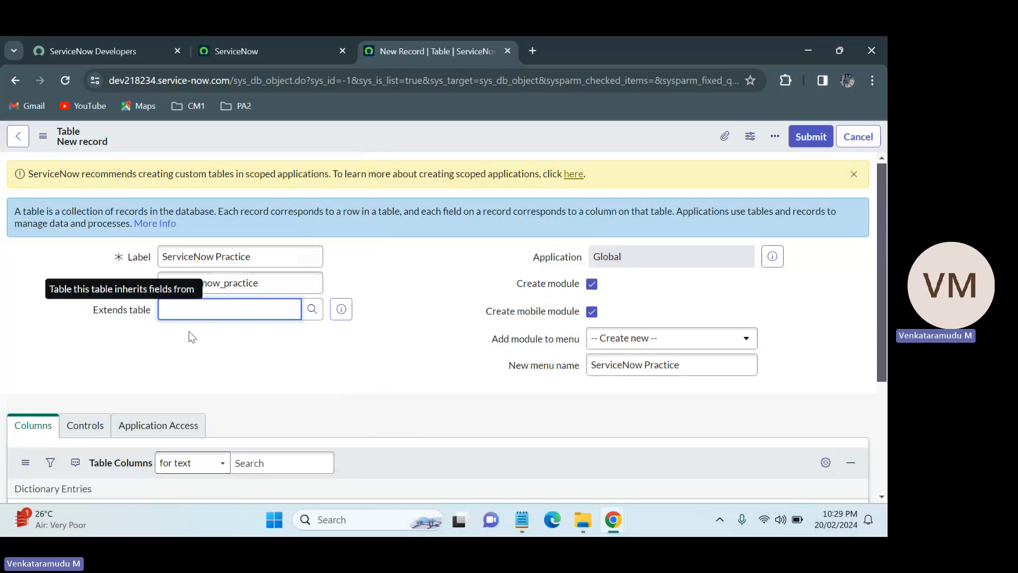
left_click(377, 349)
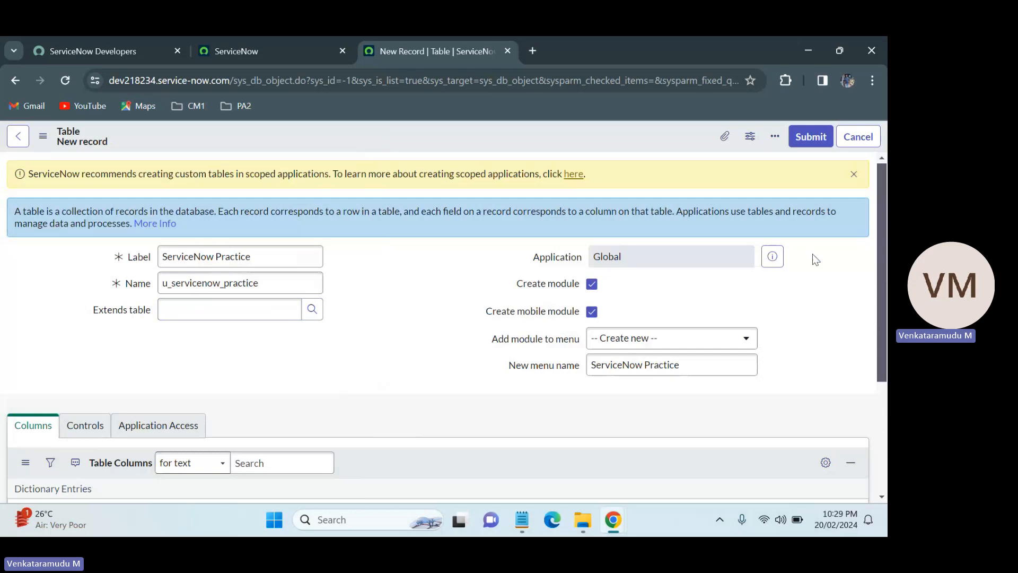
Turn off the Create module option and save the new ServiceNow Practice table.
left_click(589, 286)
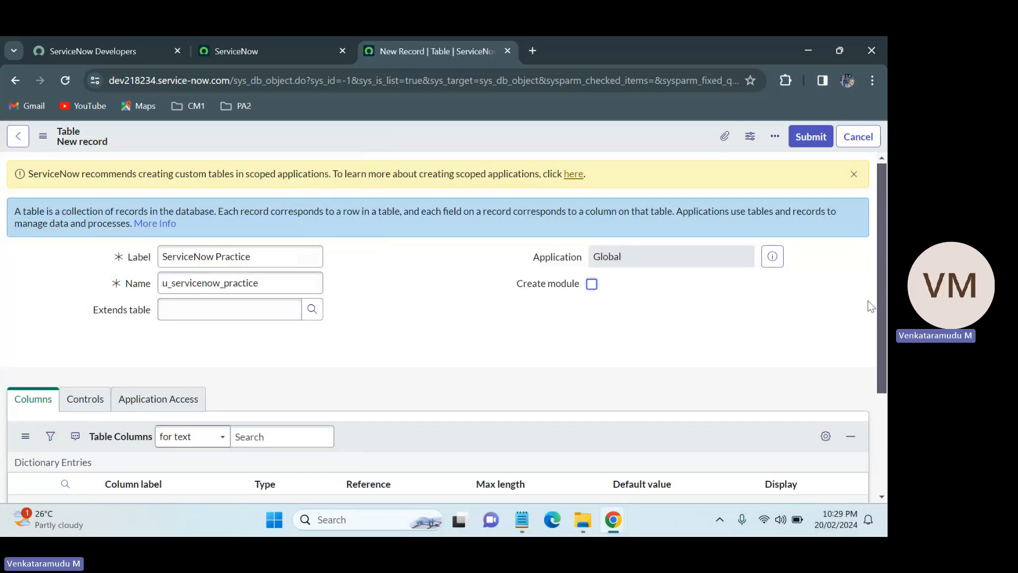
scroll(869, 305, "down", 2)
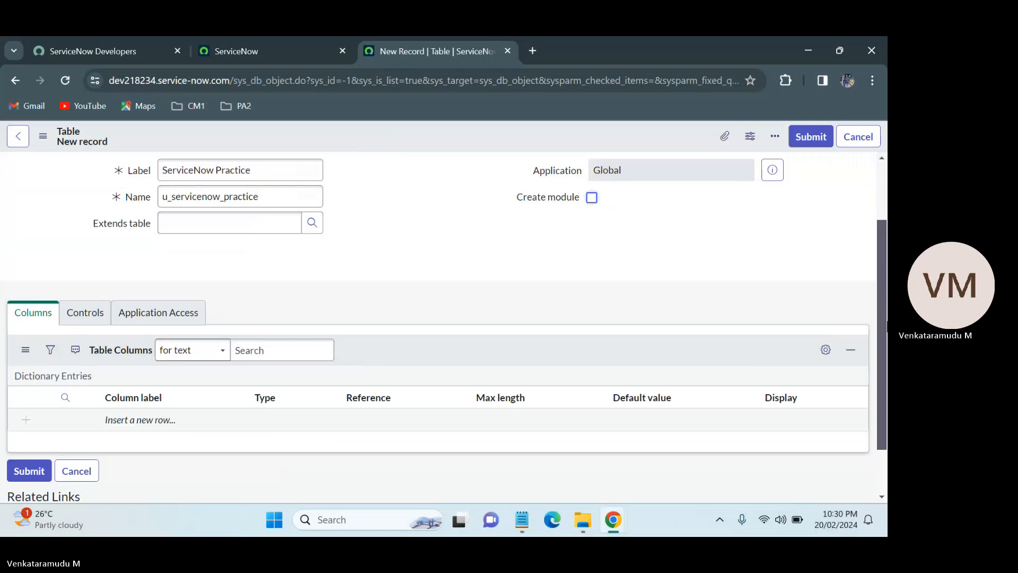
left_click_drag(887, 322, 884, 372)
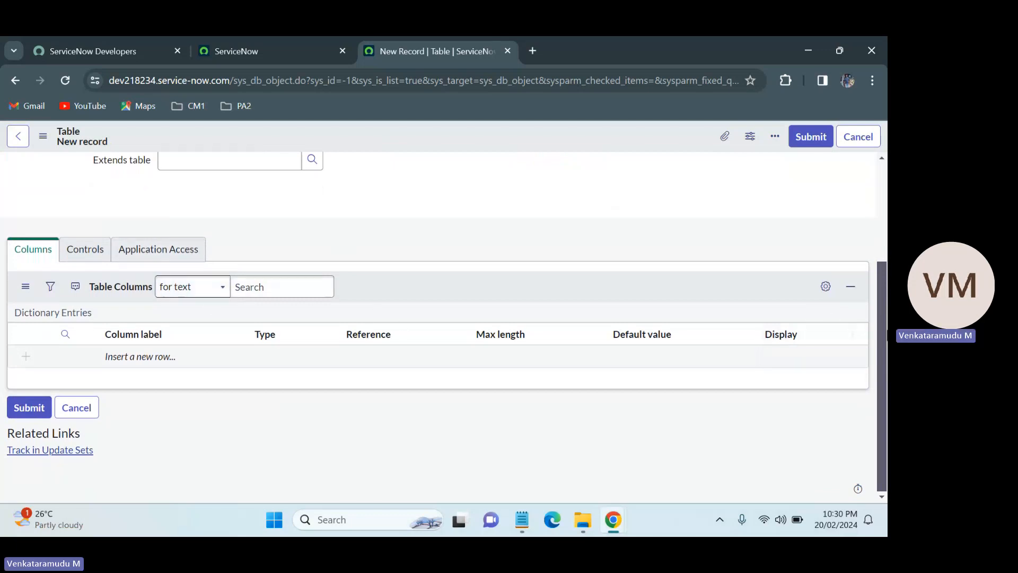
scroll(372, 234, "up", 3)
right_click(516, 137)
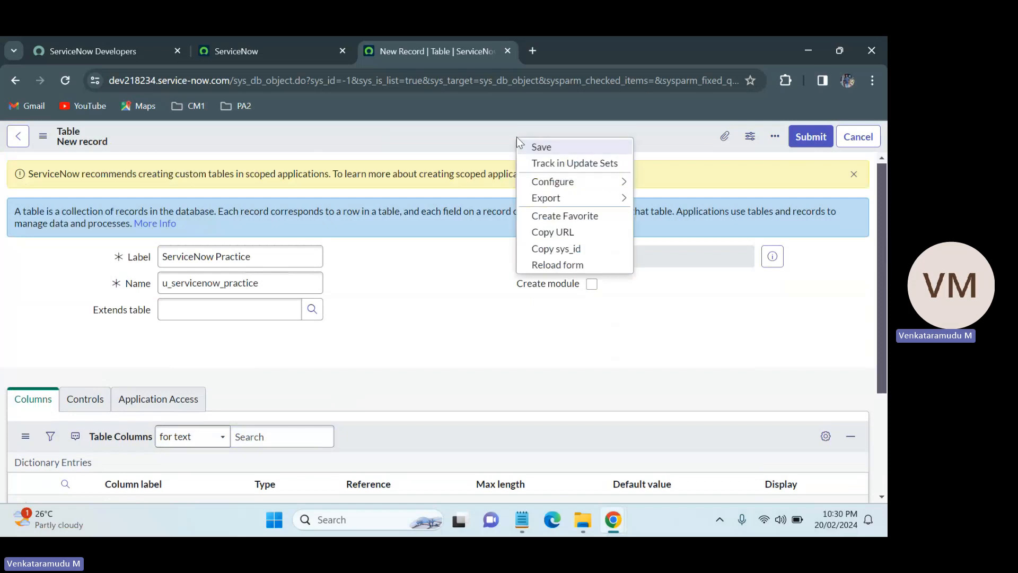
left_click(535, 145)
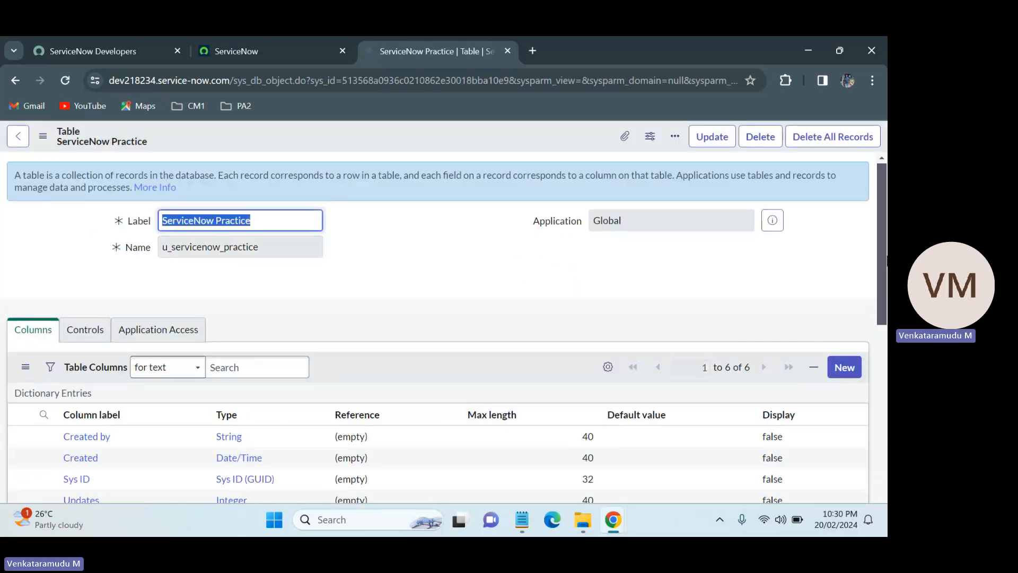
Review the saved table record's fields, table columns, related links and access controls.
scroll(882, 371, "down", 10)
scroll(445, 327, "down", 3)
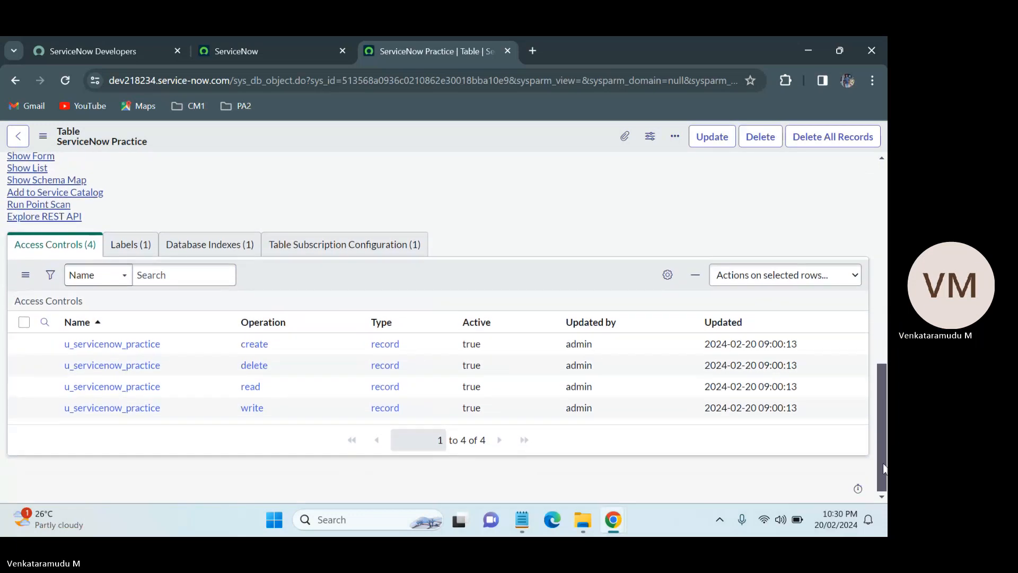
scroll(446, 327, "up", 8)
scroll(834, 249, "up", 1)
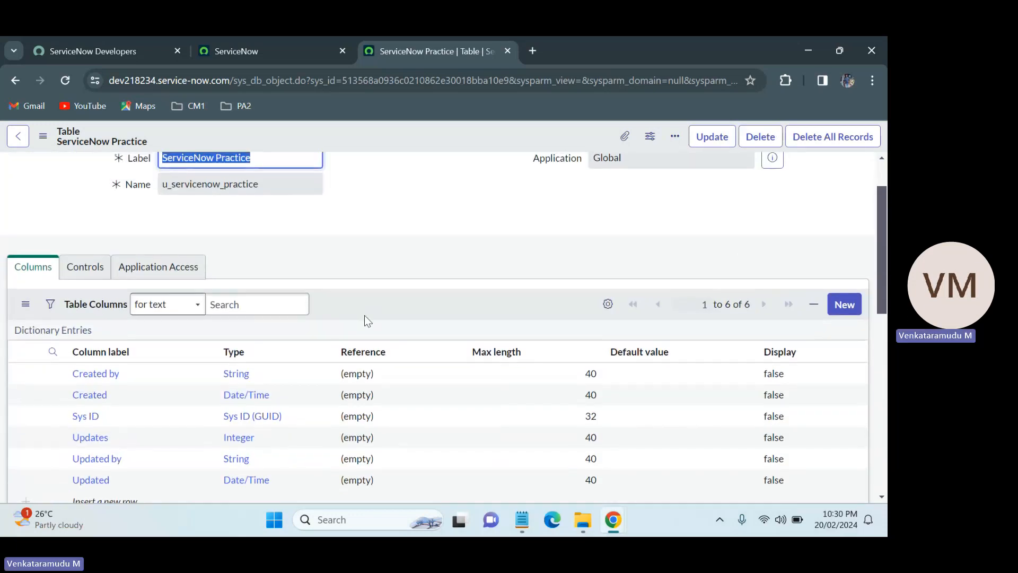
scroll(445, 318, "up", 1)
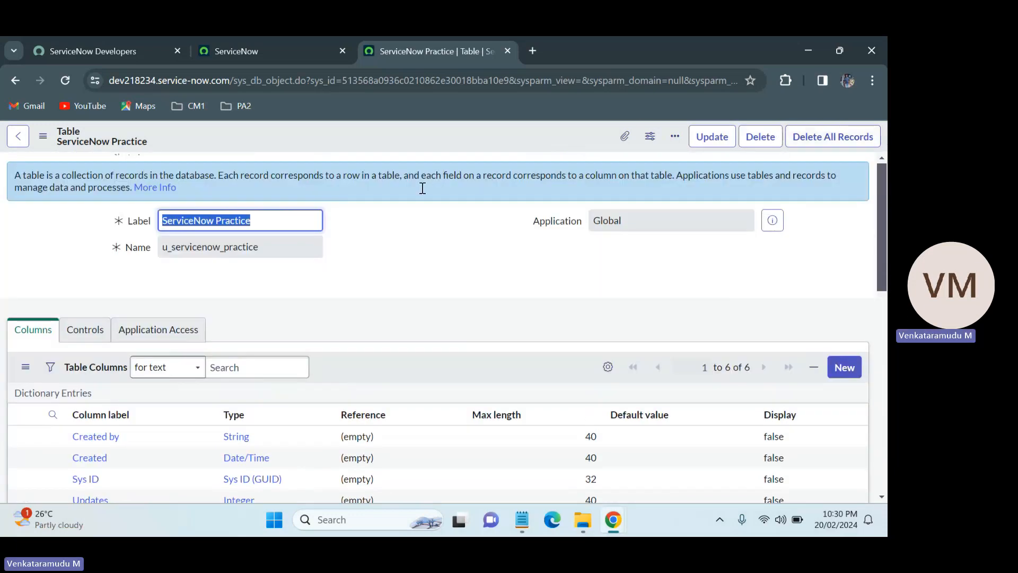
left_click_drag(427, 248, 383, 151)
left_click(424, 263)
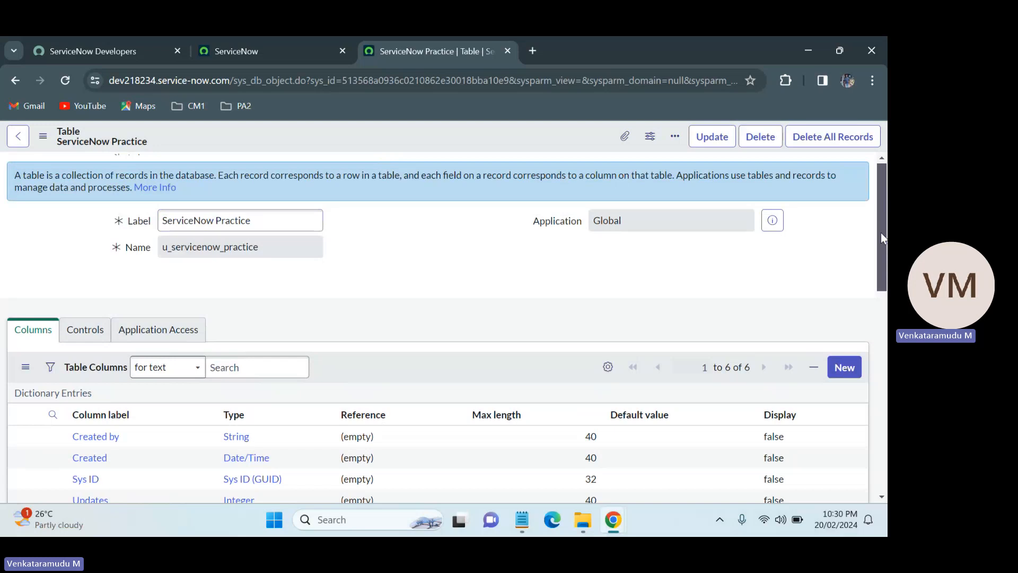
scroll(883, 237, "down", 5)
scroll(885, 229, "up", 5)
left_click(247, 218)
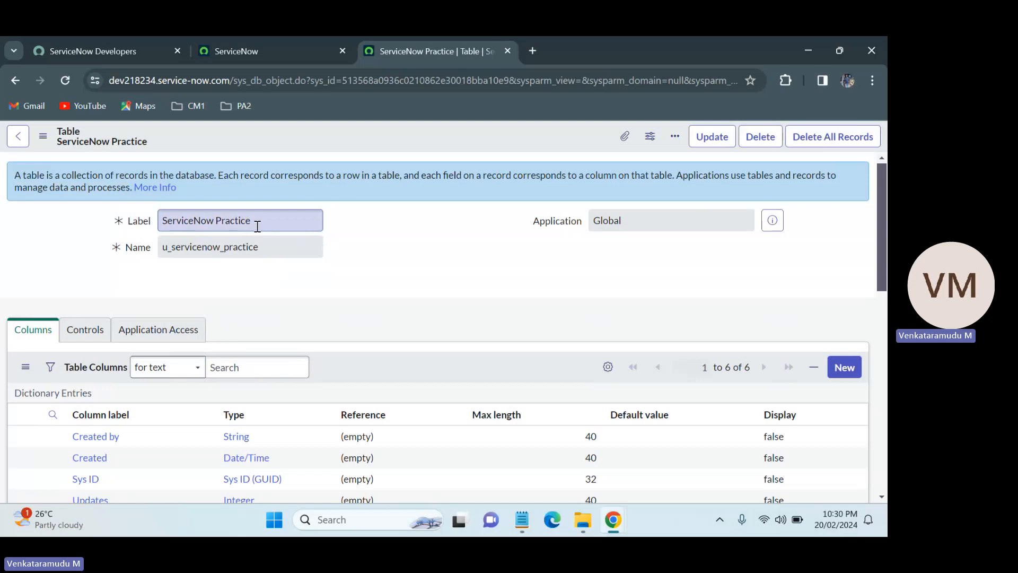
double_click(266, 249)
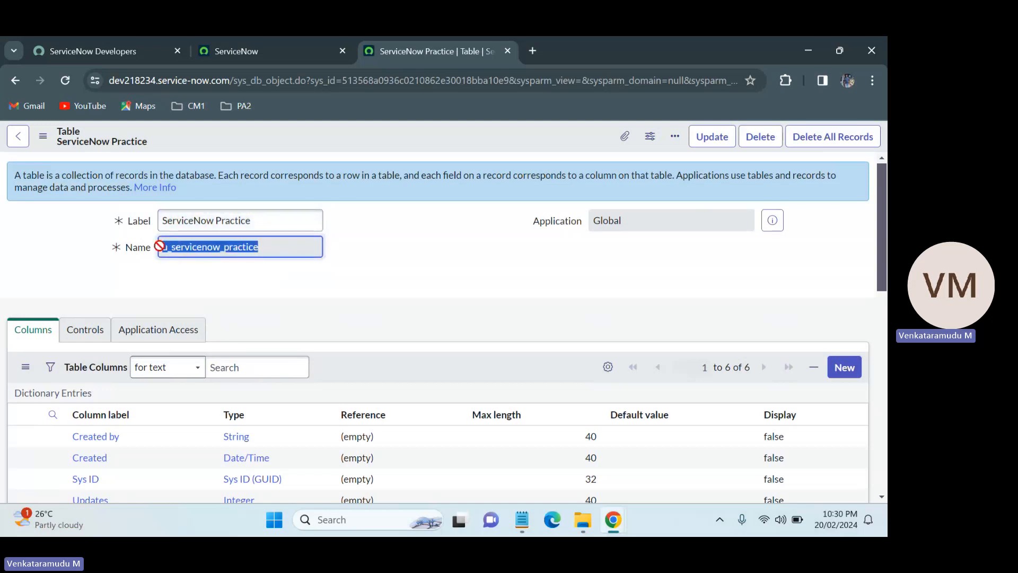
left_click(370, 268)
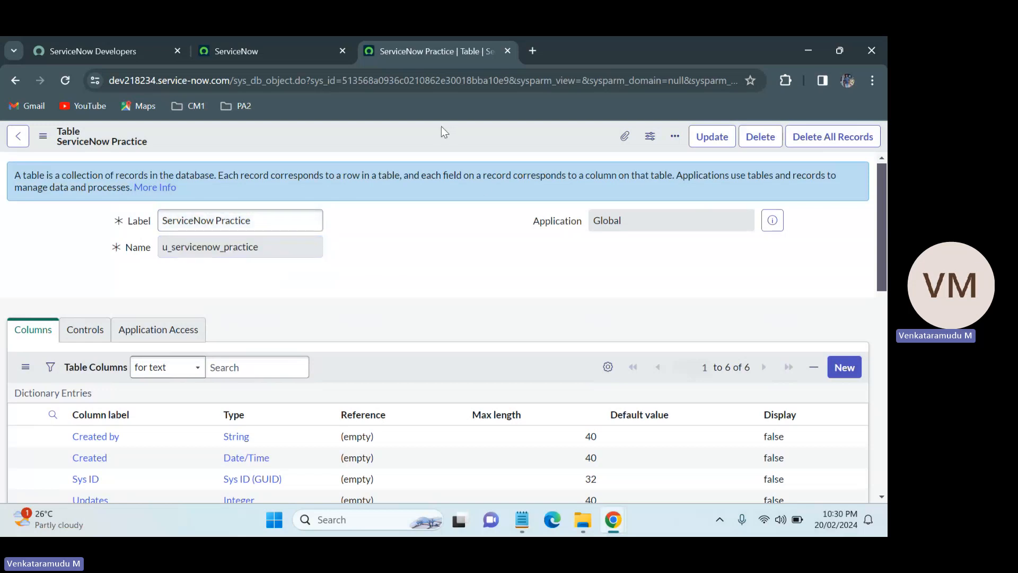
scroll(879, 231, "down", 5)
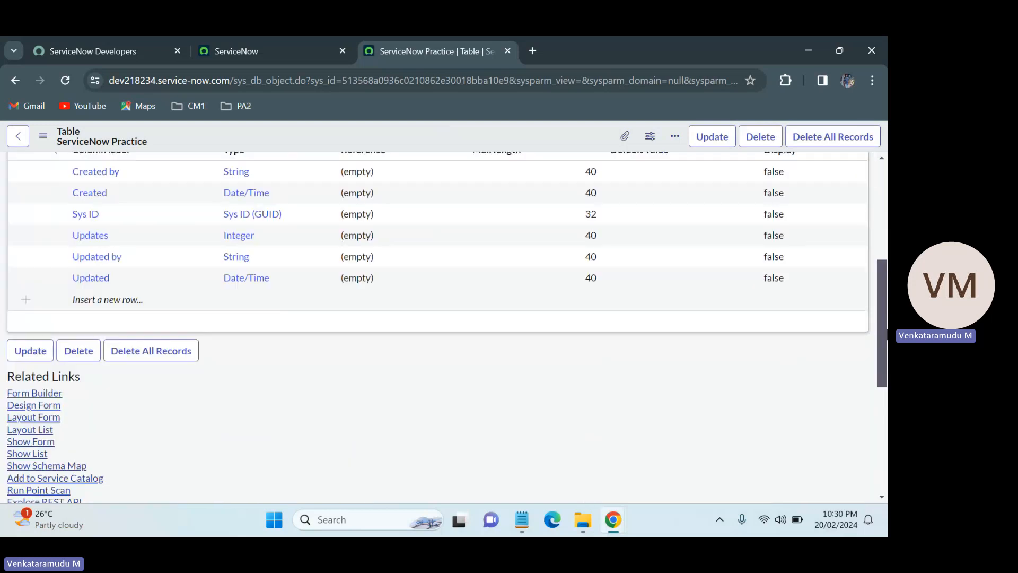
scroll(885, 342, "up", 3)
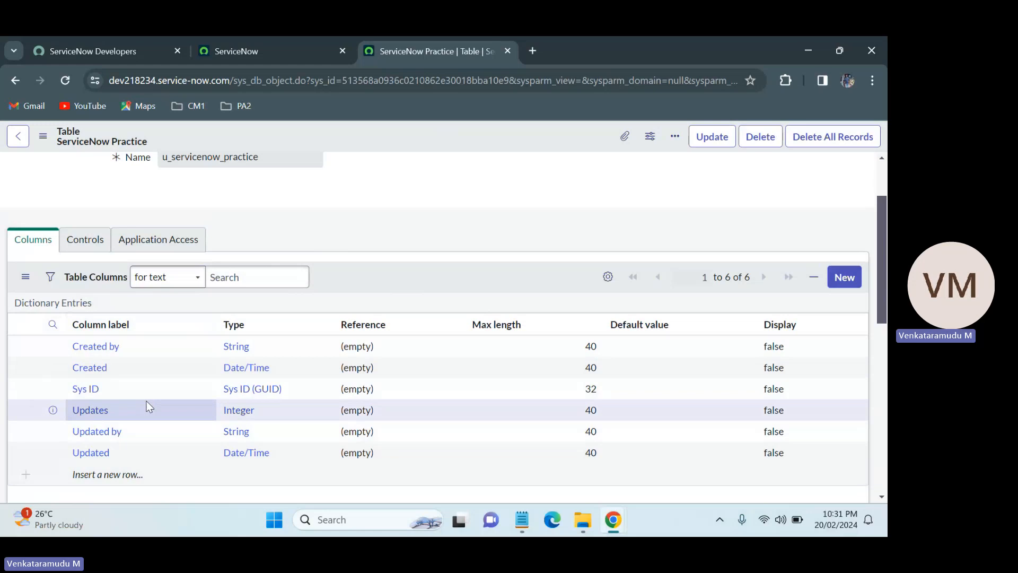
Highlight the default columns' labels and types, such as Created by, Created and Sys ID, in the table columns list.
double_click(140, 349)
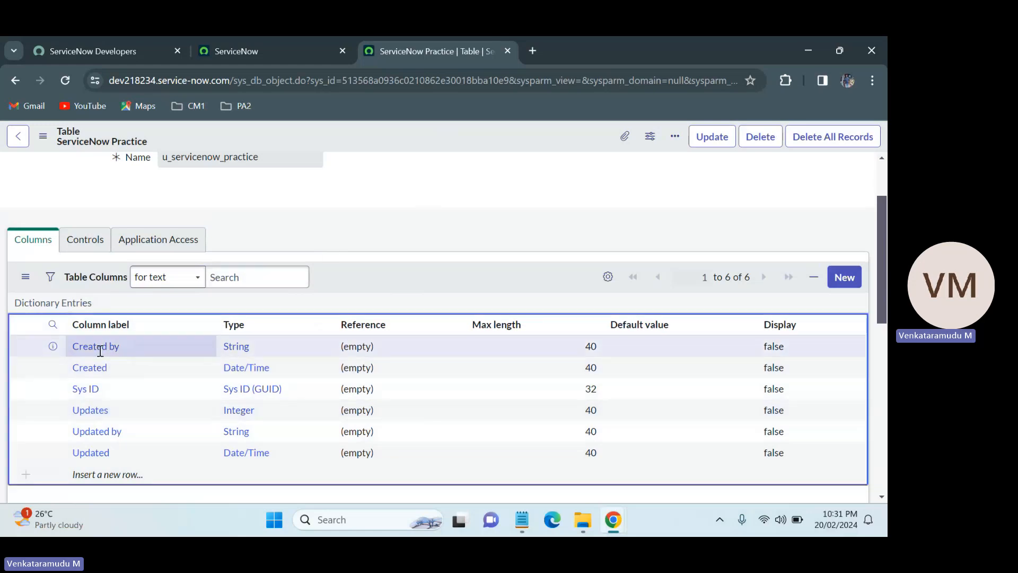
double_click(256, 349)
key("Escape")
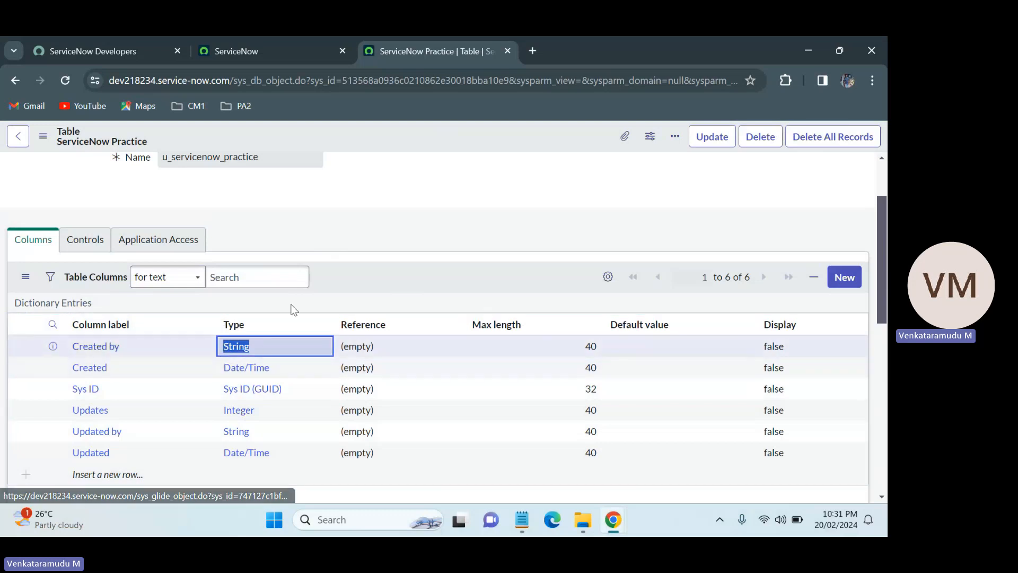
double_click(129, 351)
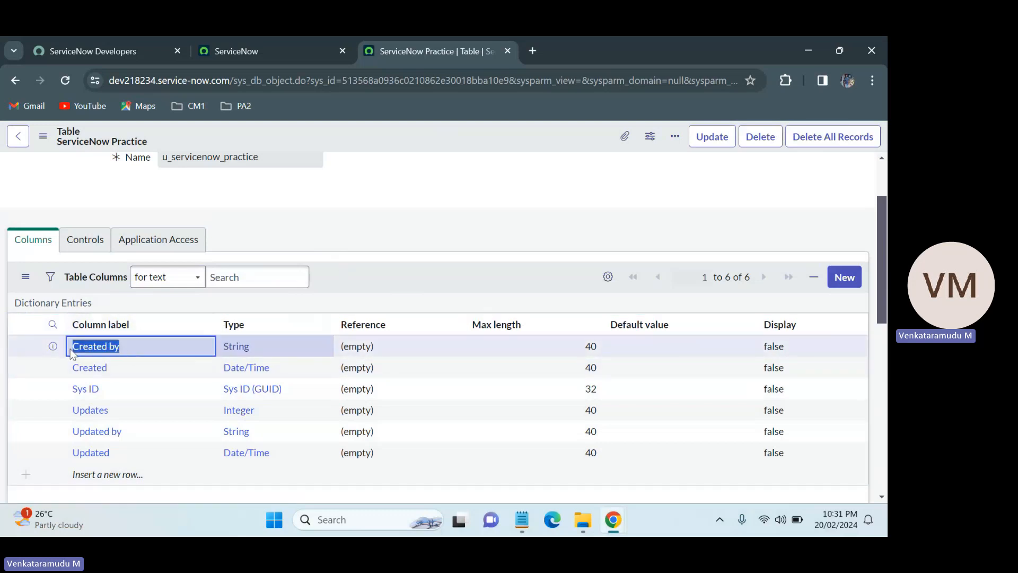
left_click(113, 369)
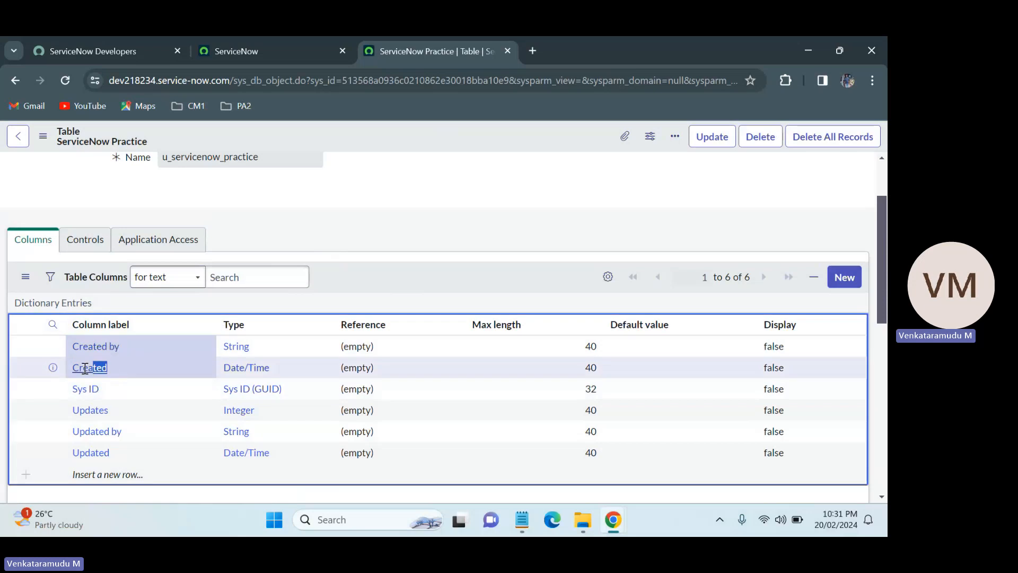
double_click(113, 370)
left_click(250, 369)
double_click(249, 368)
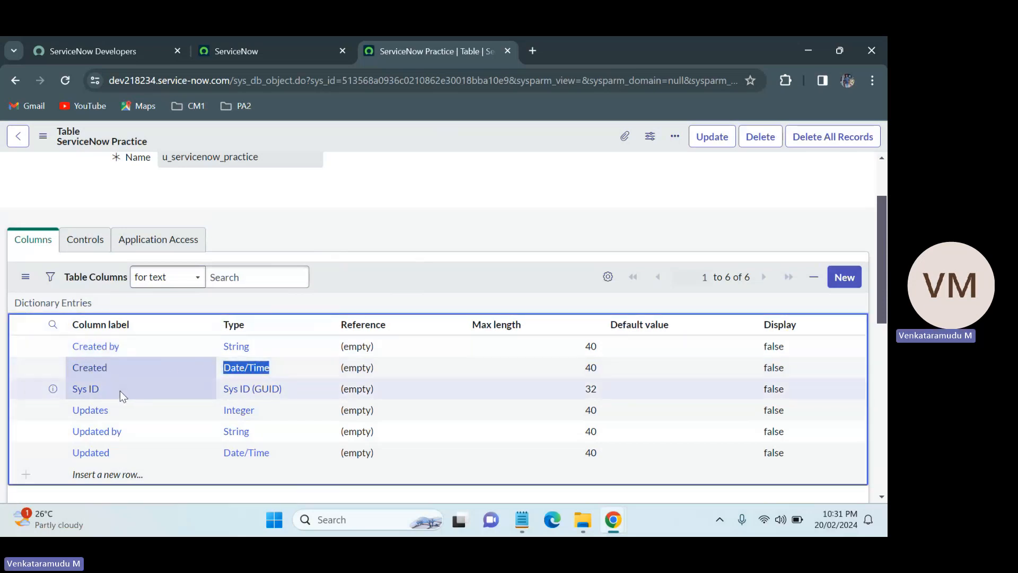
double_click(74, 392)
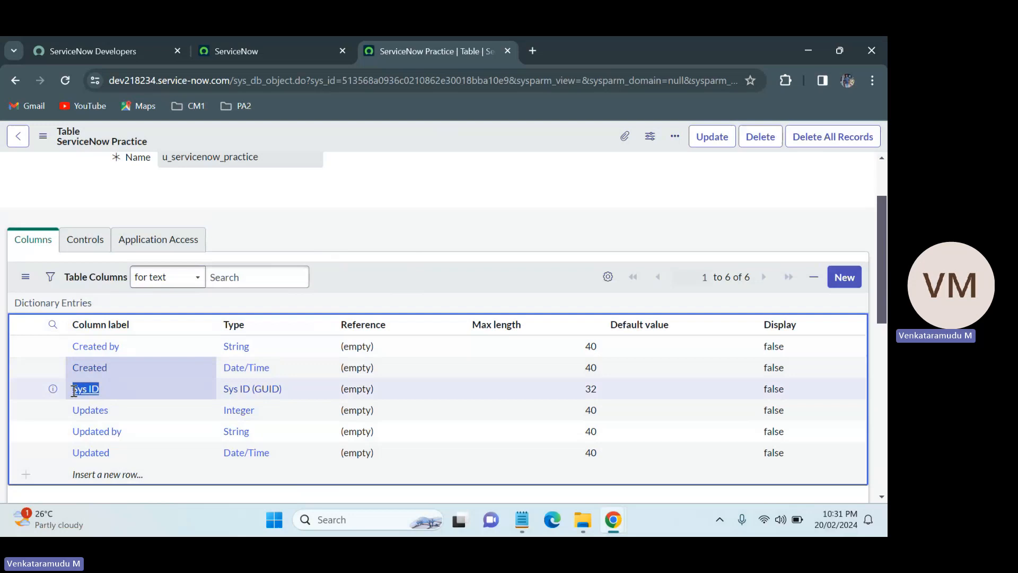
left_click(288, 389)
double_click(288, 389)
left_click(427, 223)
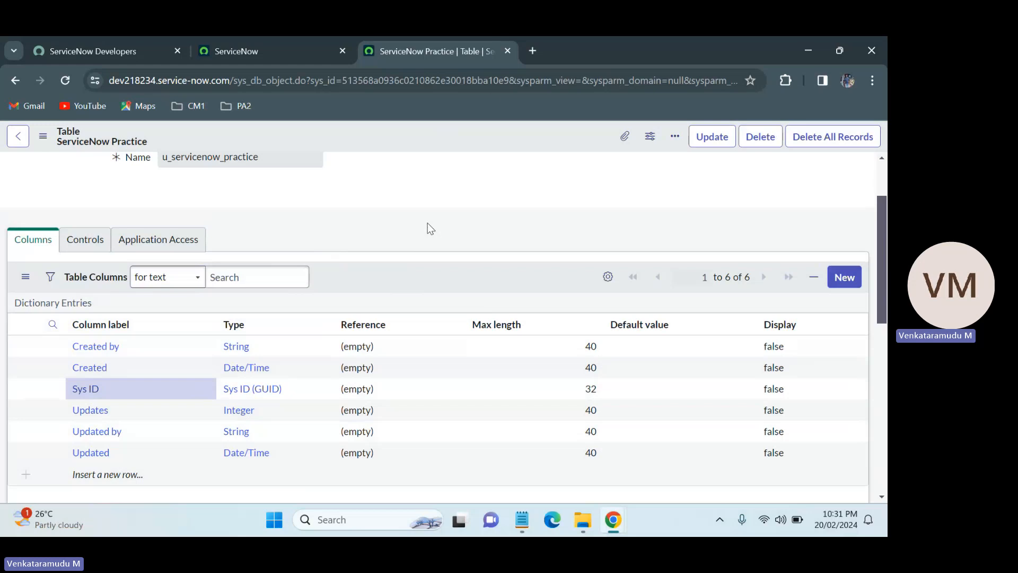
Copy the table record's sys_id from the page address and paste it on a new line in the Notepad notes.
double_click(433, 81)
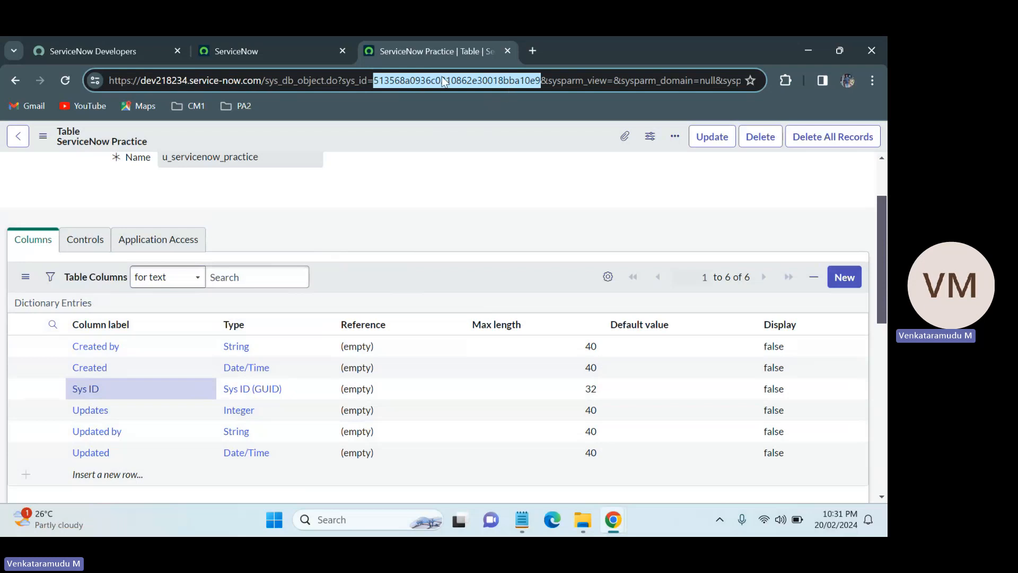
left_click(885, 276)
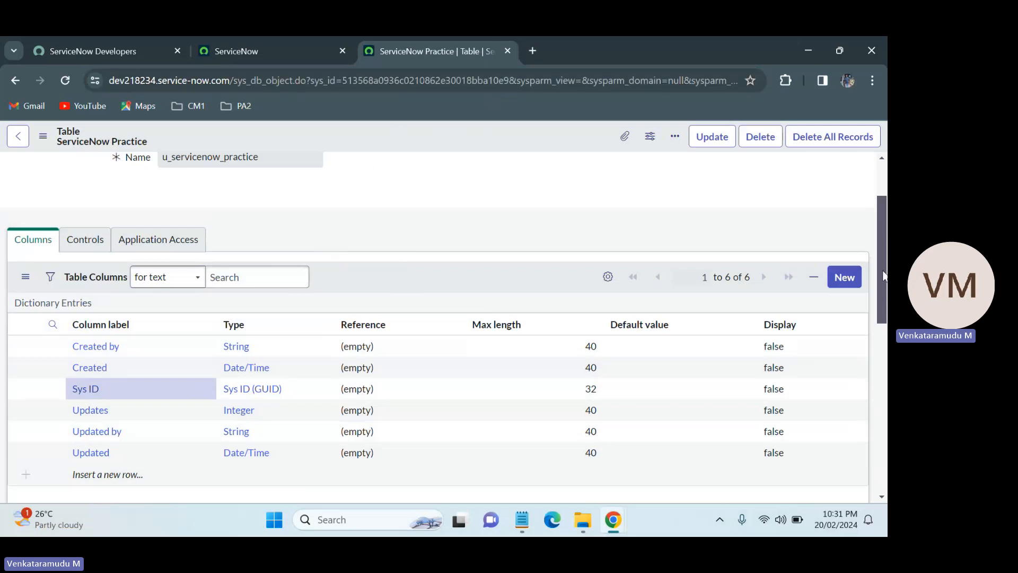
scroll(884, 276, "up", 2)
double_click(405, 84)
key("ctrl+c")
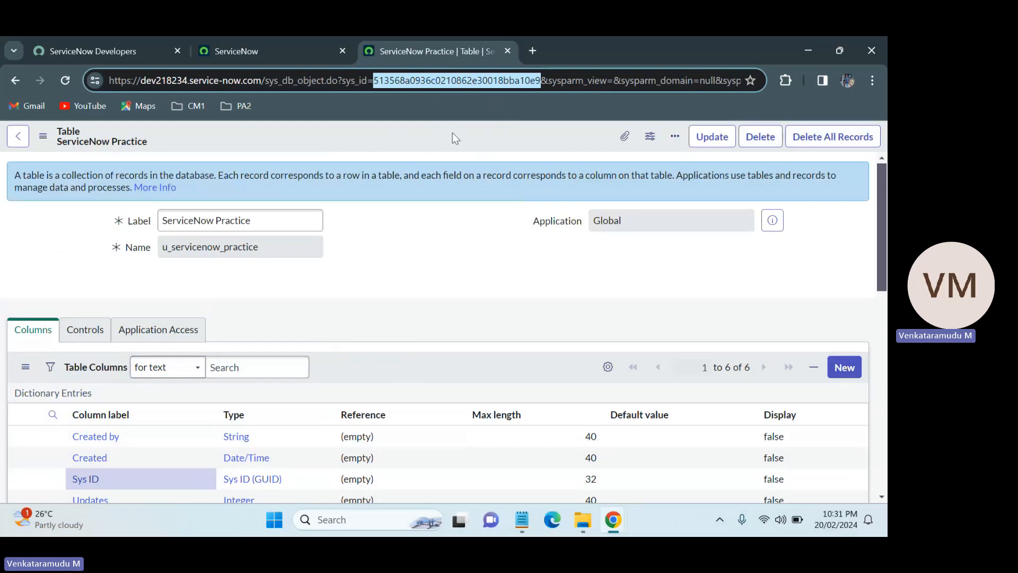
key("alt+Tab")
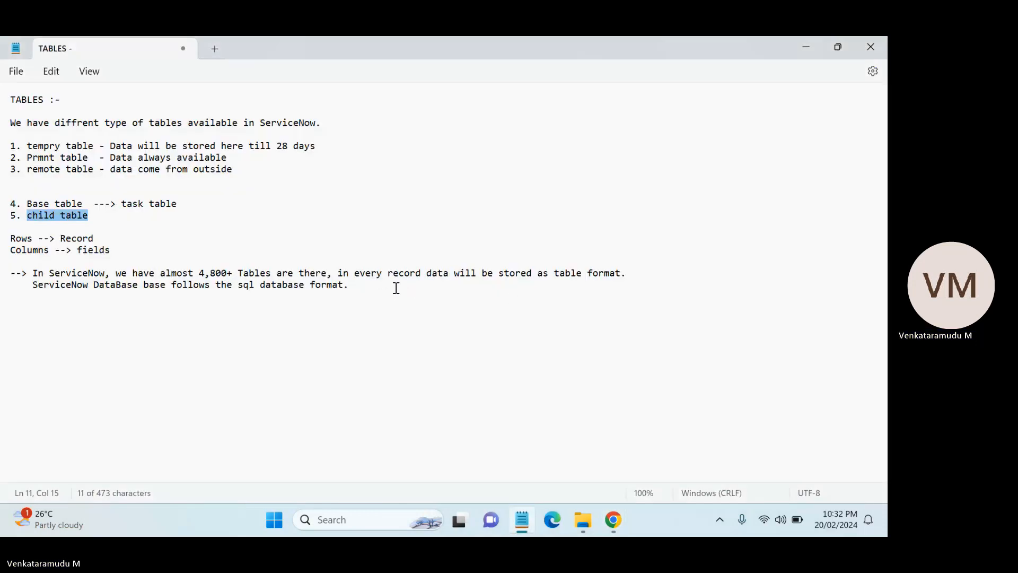
left_click(396, 288)
key("Return")
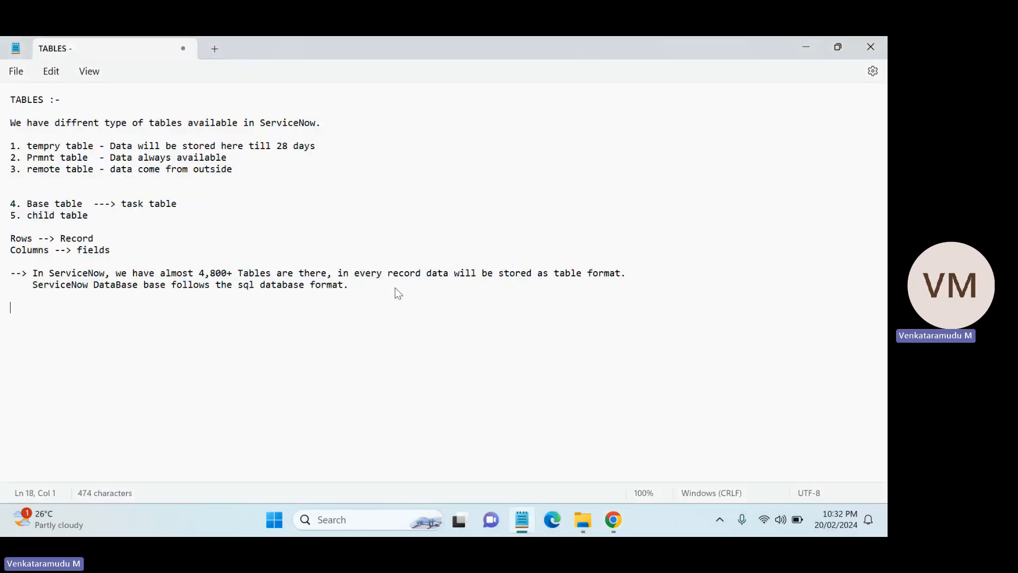
key("ctrl+v")
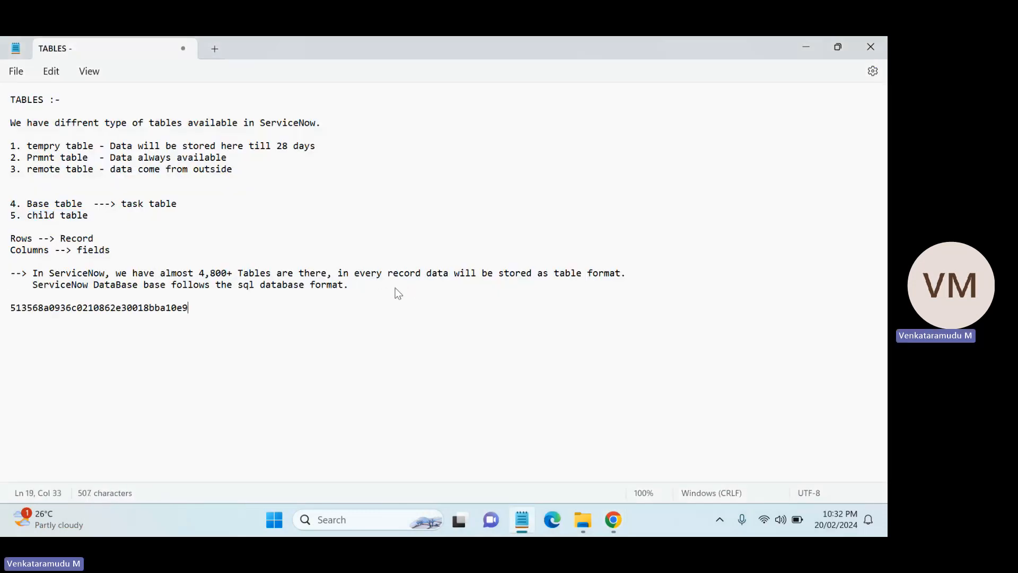
Prefix the pasted value with the label sys ID -->.
left_click(10, 309)
type("sys ")
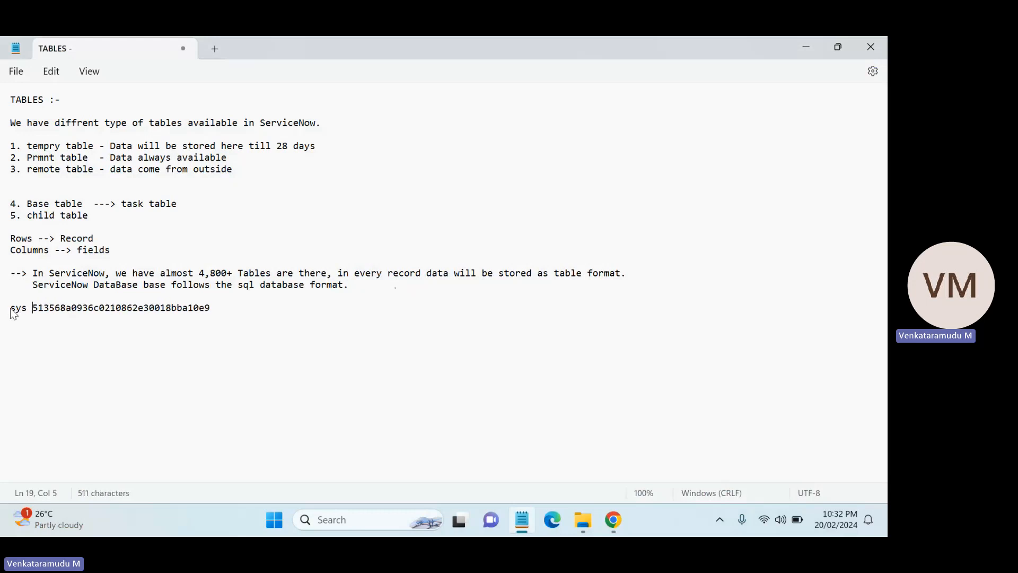
type("ID -")
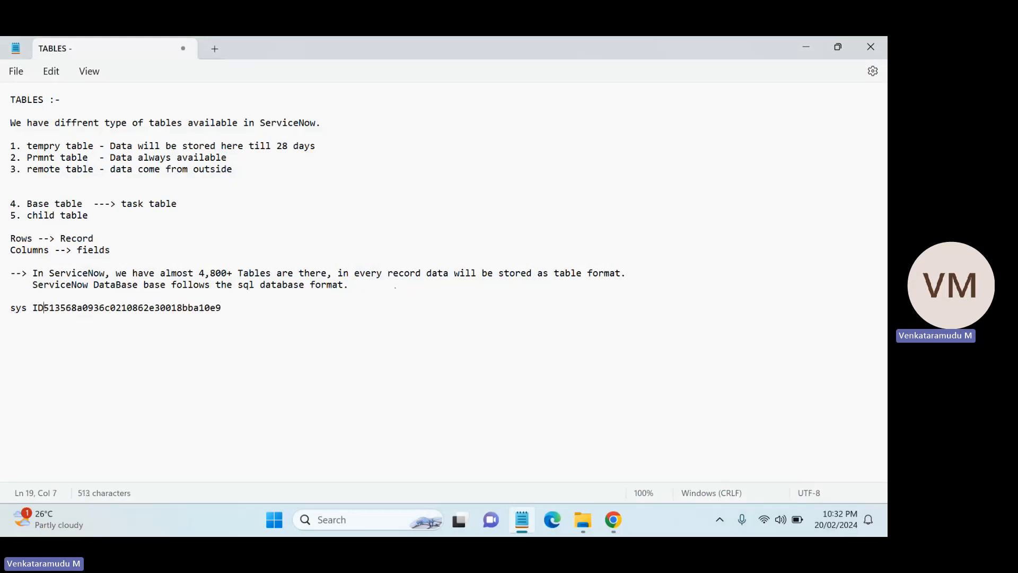
type("->")
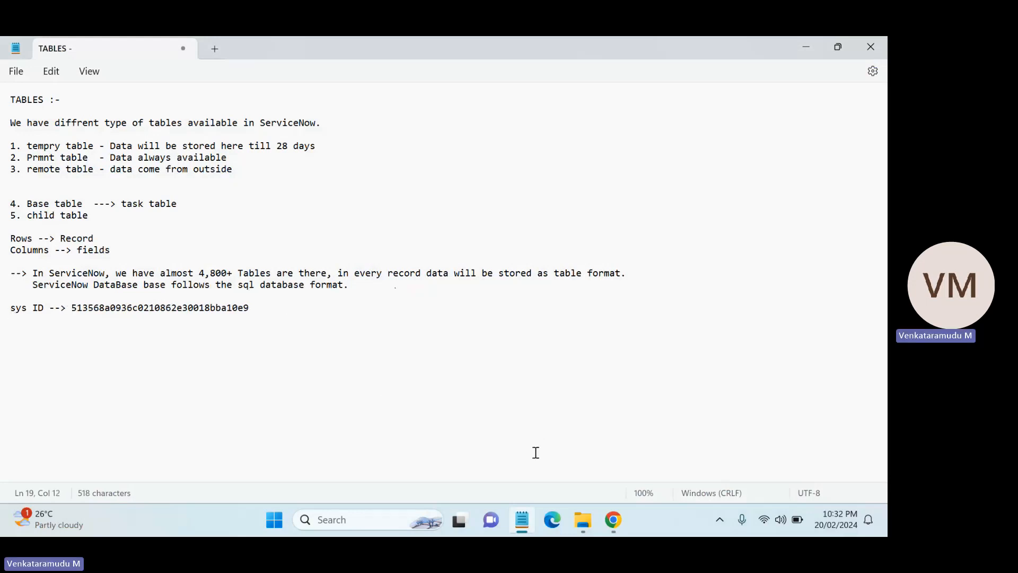
Highlight the sys ID value in the notes.
left_click_drag(267, 316, 74, 311)
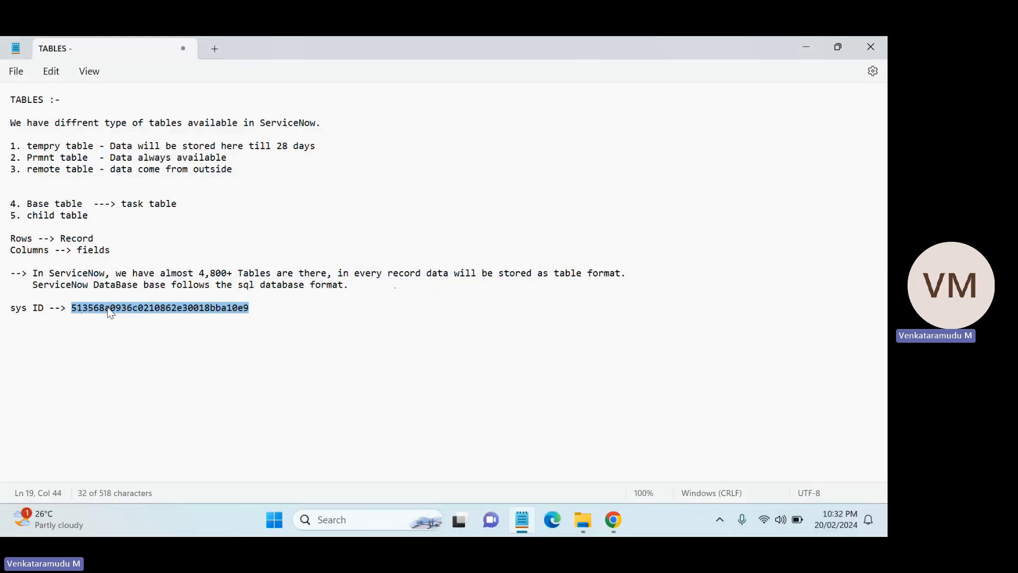
left_click(262, 313)
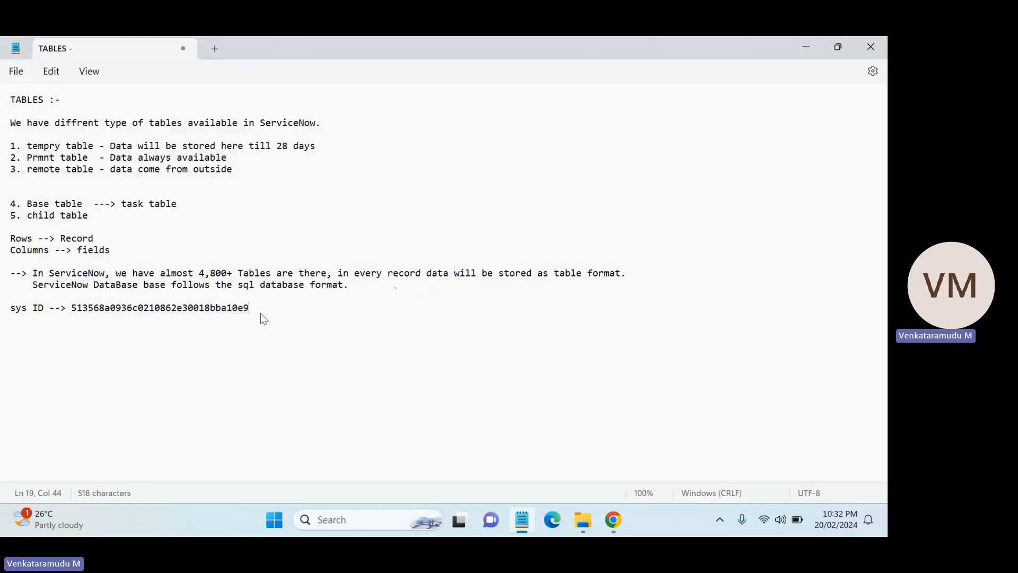
left_click_drag(250, 309, 75, 308)
left_click(137, 309)
left_click_drag(260, 307, 73, 313)
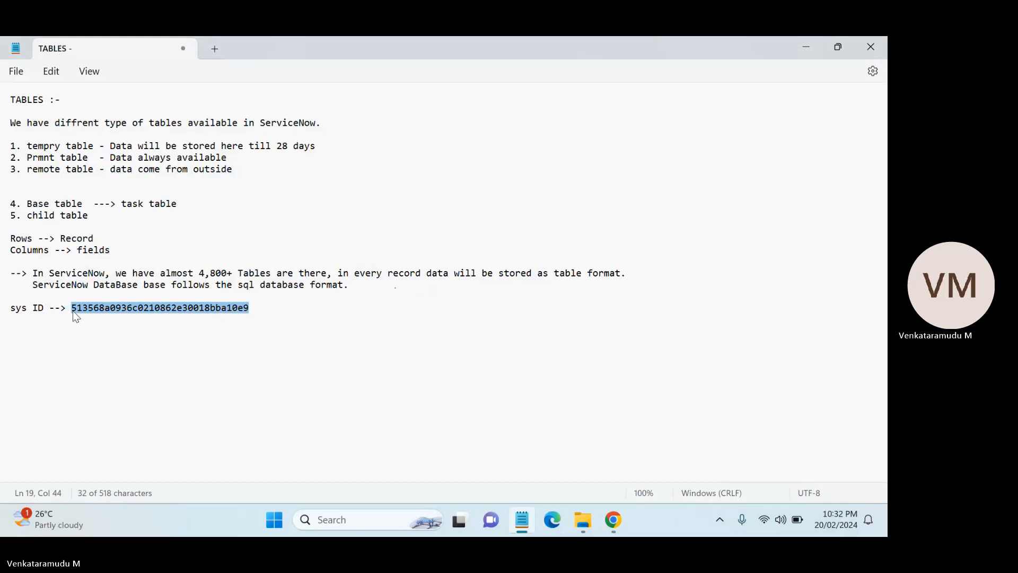
left_click(264, 311)
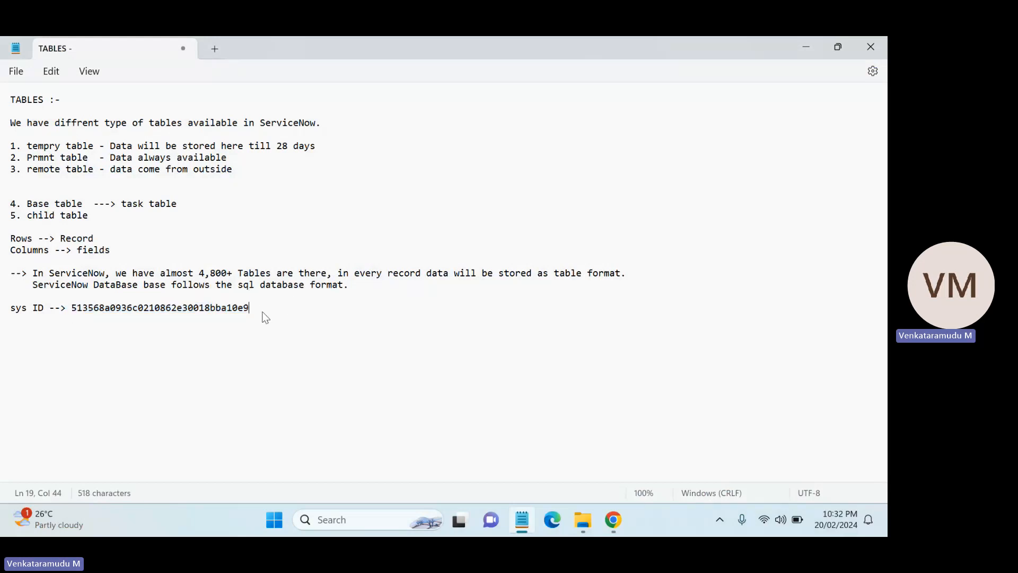
left_click_drag(264, 312, 73, 309)
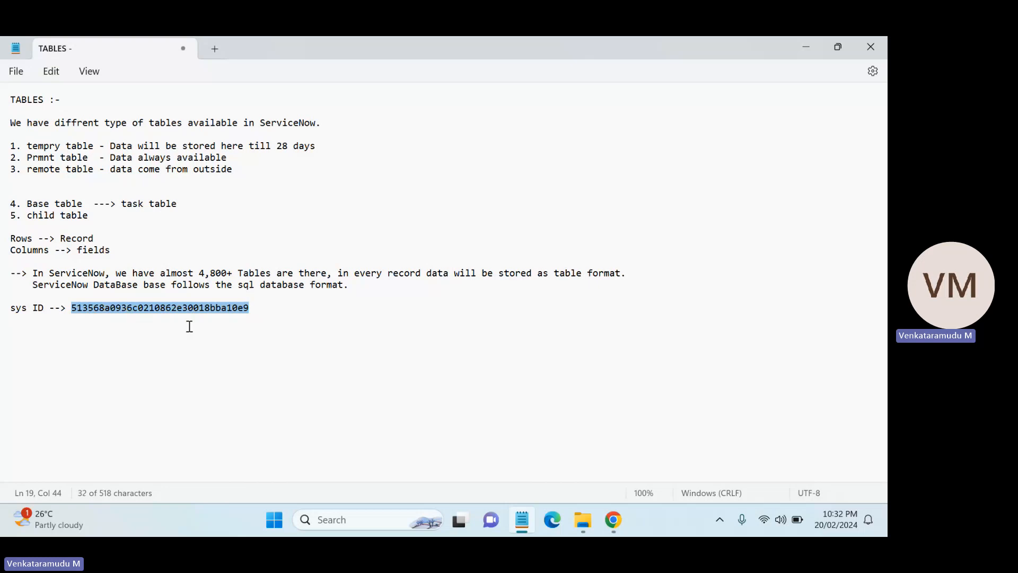
Select the sys ID value in the notes again to point it out.
left_click_drag(259, 312, 75, 306)
left_click(75, 306)
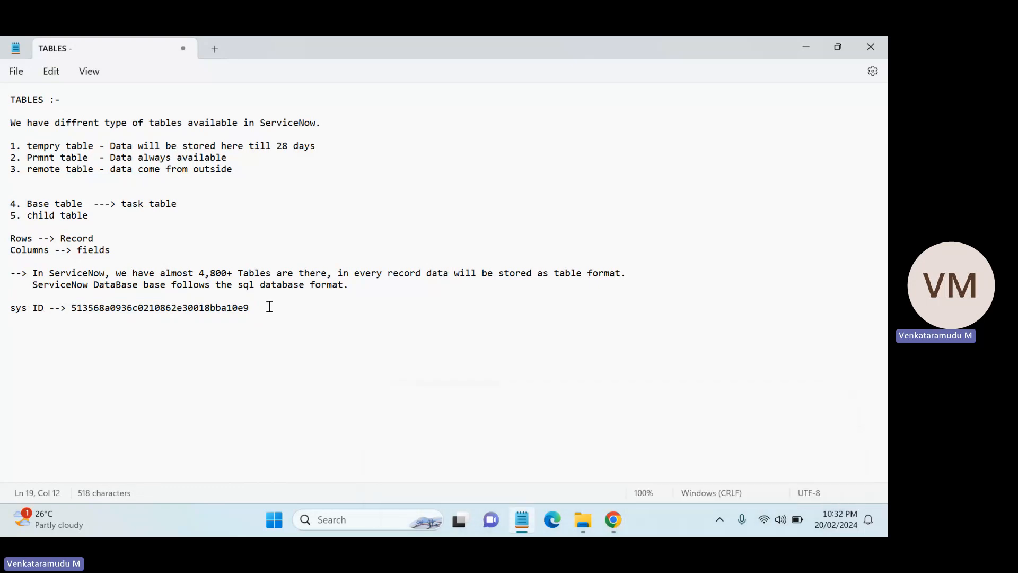
left_click_drag(269, 307, 73, 308)
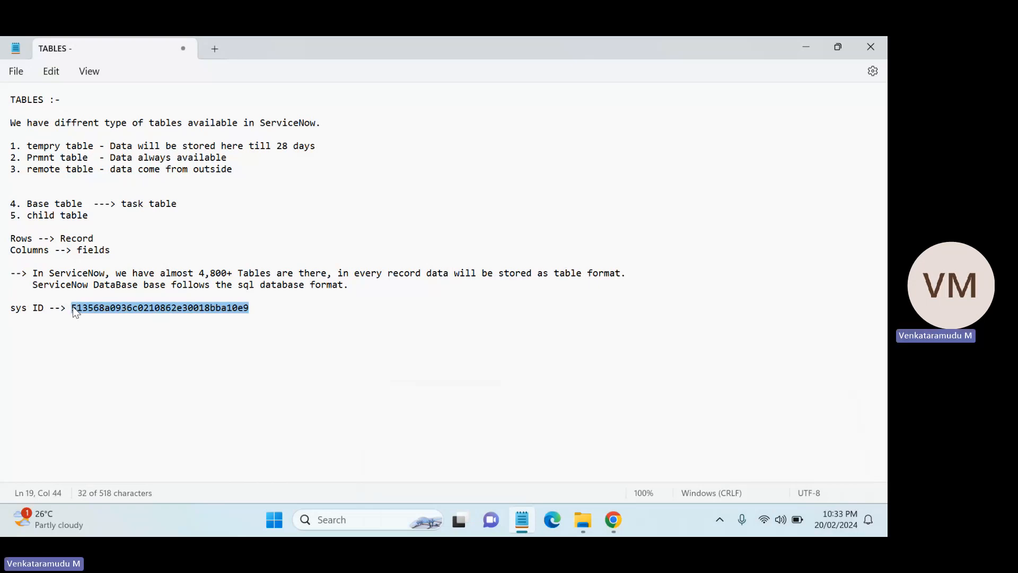
left_click(330, 306)
left_click_drag(252, 307, 75, 313)
Switch to the ServiceNow Practice browser tab and highlight the sys_id part of the page address.
mouse_move(613, 519)
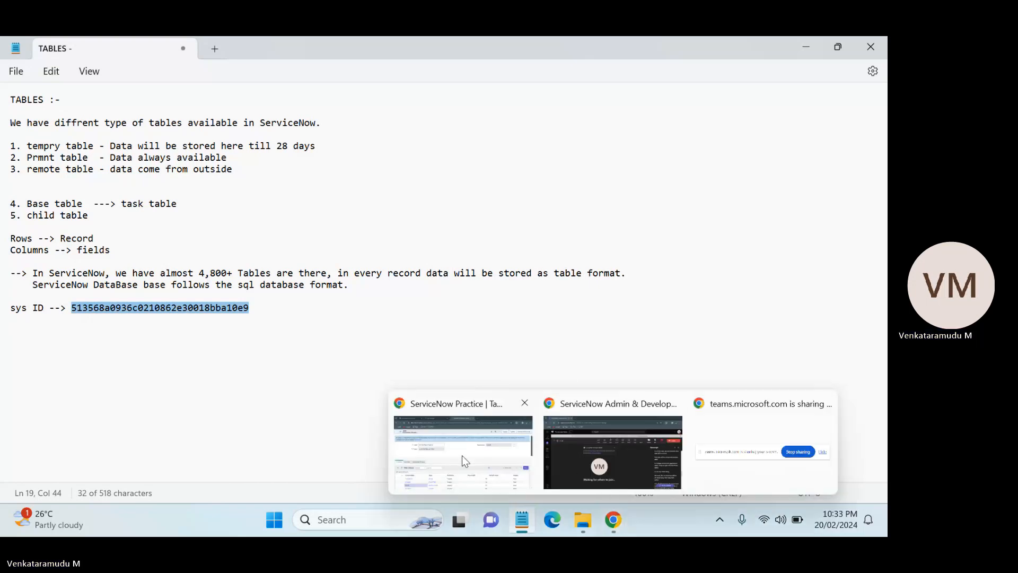
left_click(463, 460)
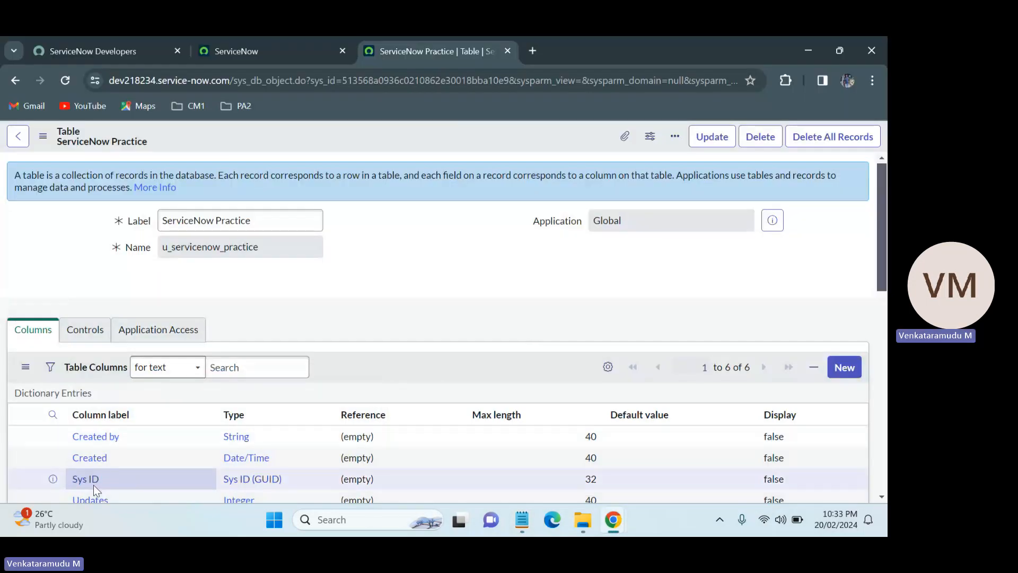
double_click(392, 80)
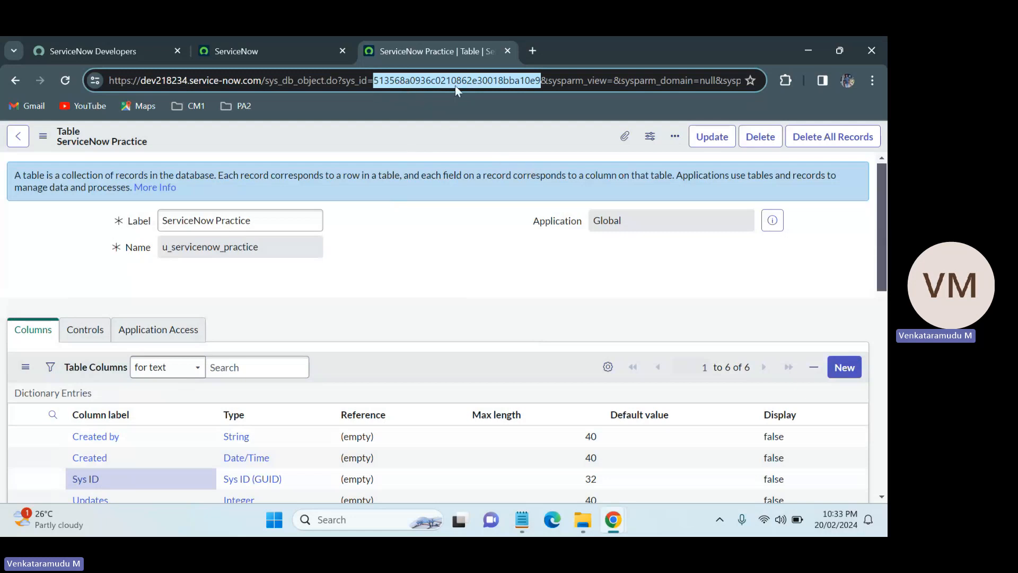
Highlight the remaining default columns and their types, such as Updates, Updated by and Created, in the table columns list.
scroll(294, 301, "down", 5)
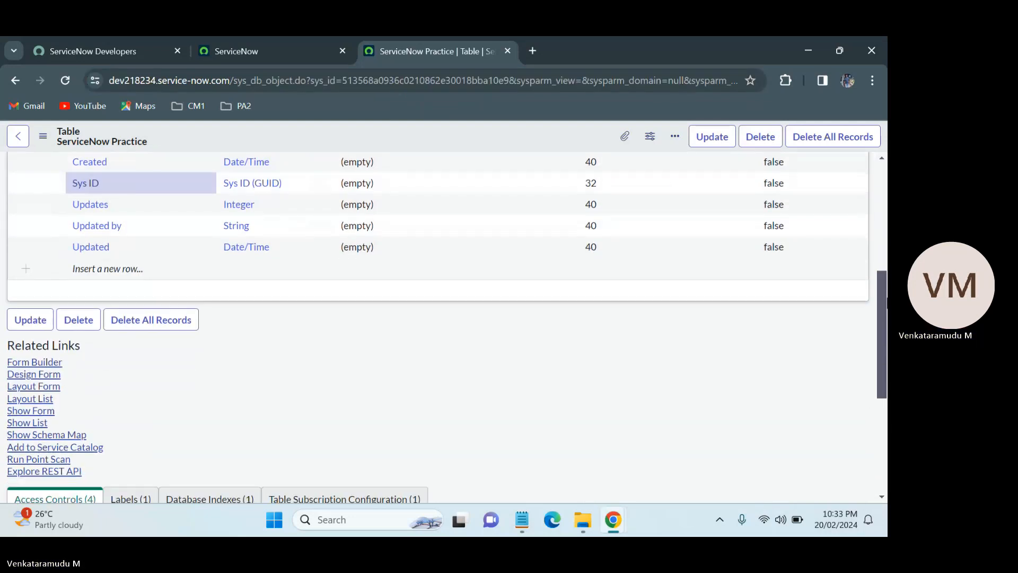
scroll(294, 301, "up", 1)
double_click(94, 286)
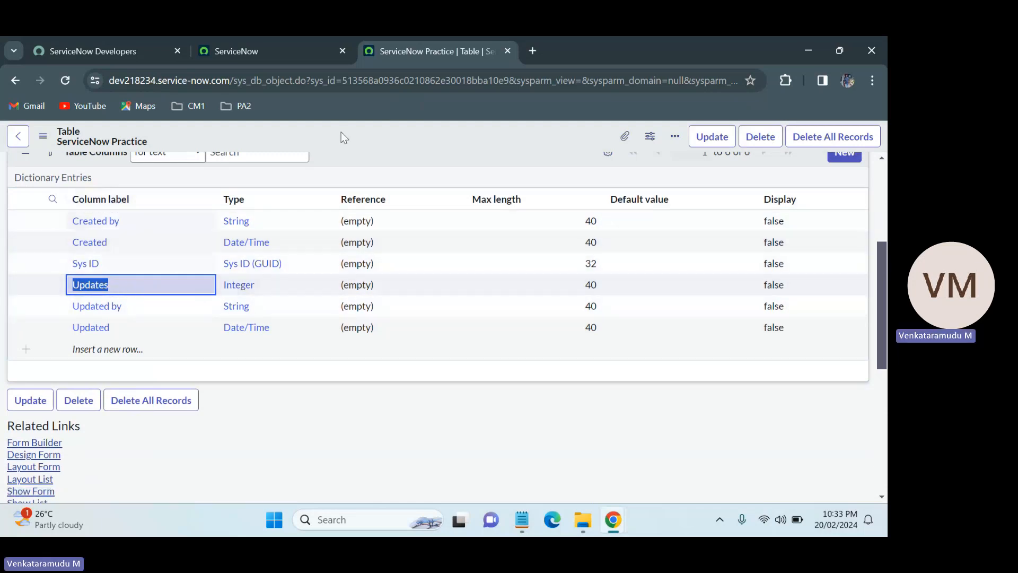
left_click(365, 135)
double_click(234, 293)
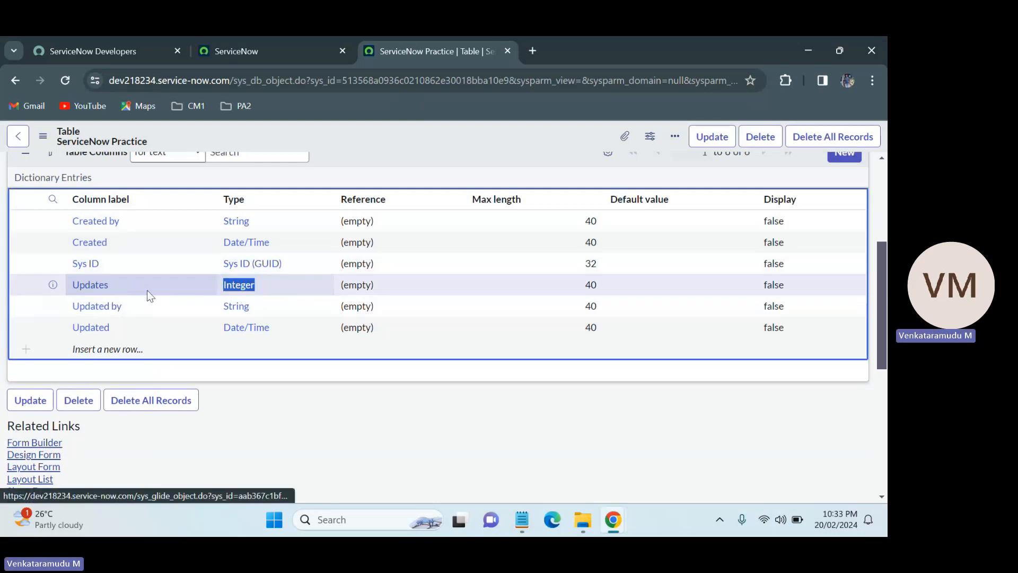
left_click_drag(147, 291, 125, 307)
left_click(131, 313)
left_click(261, 316, "shift")
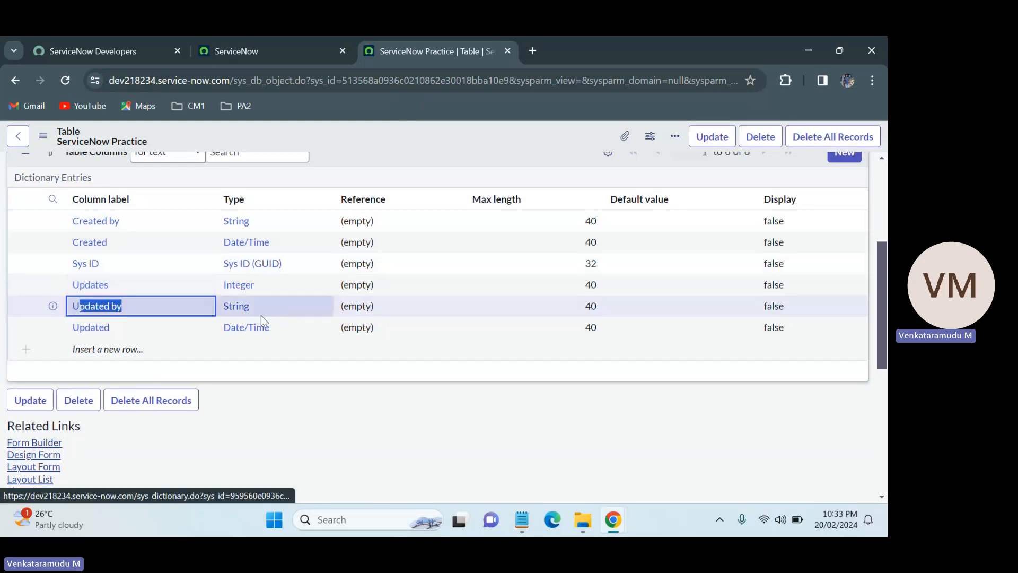
left_click(256, 309)
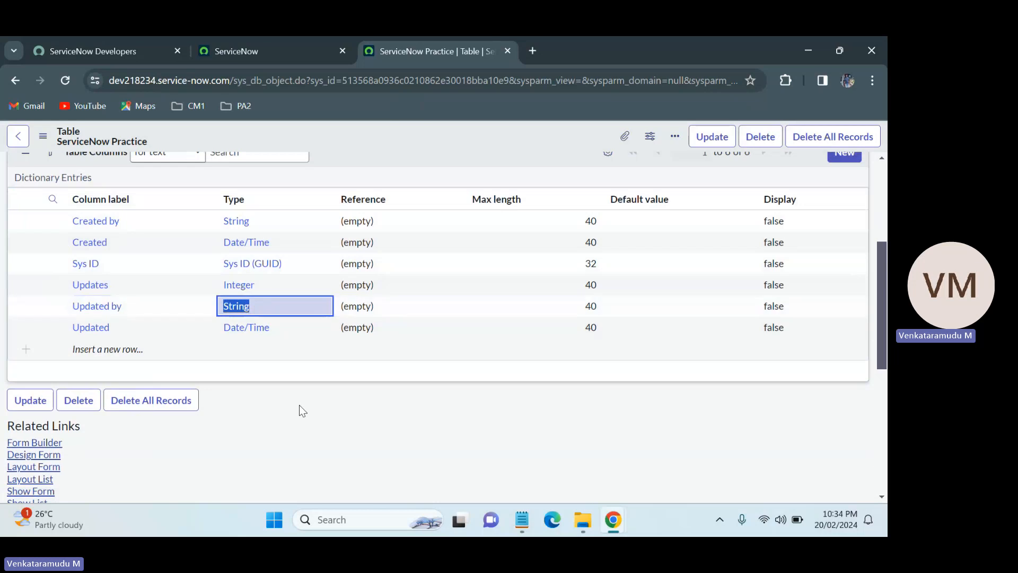
key("Escape")
left_click(260, 327, "shift")
left_click(253, 306)
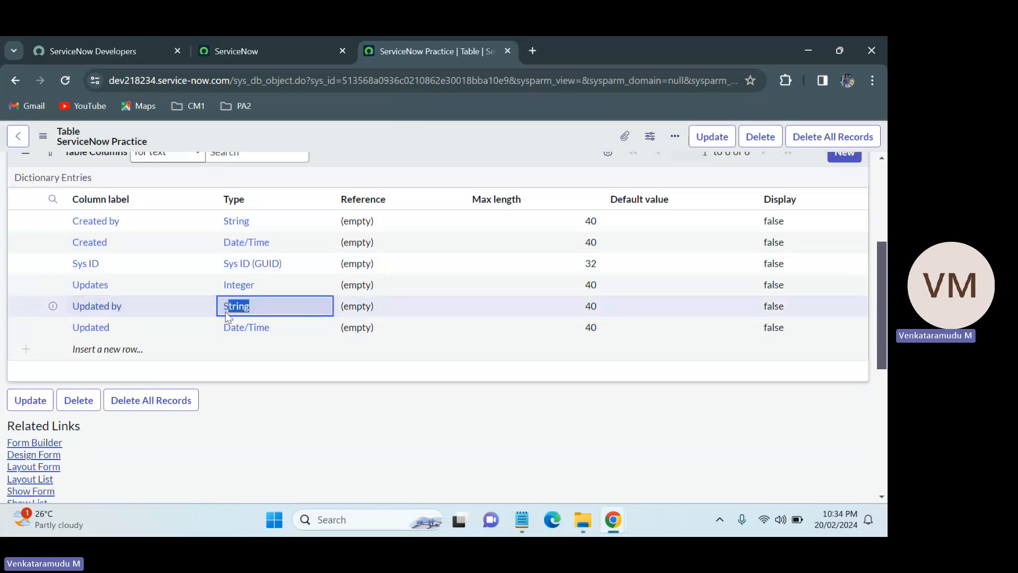
left_click(274, 331)
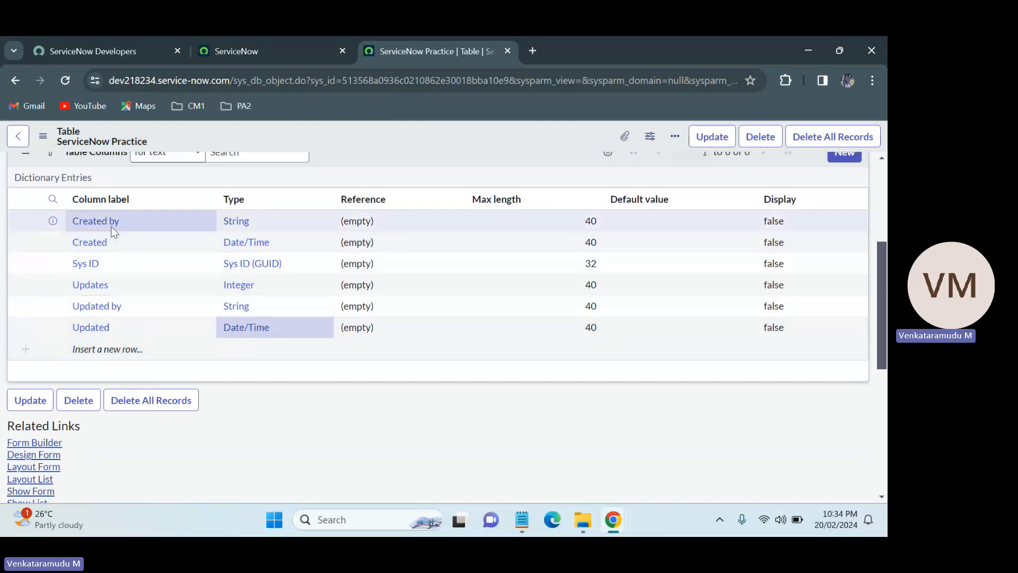
double_click(220, 227)
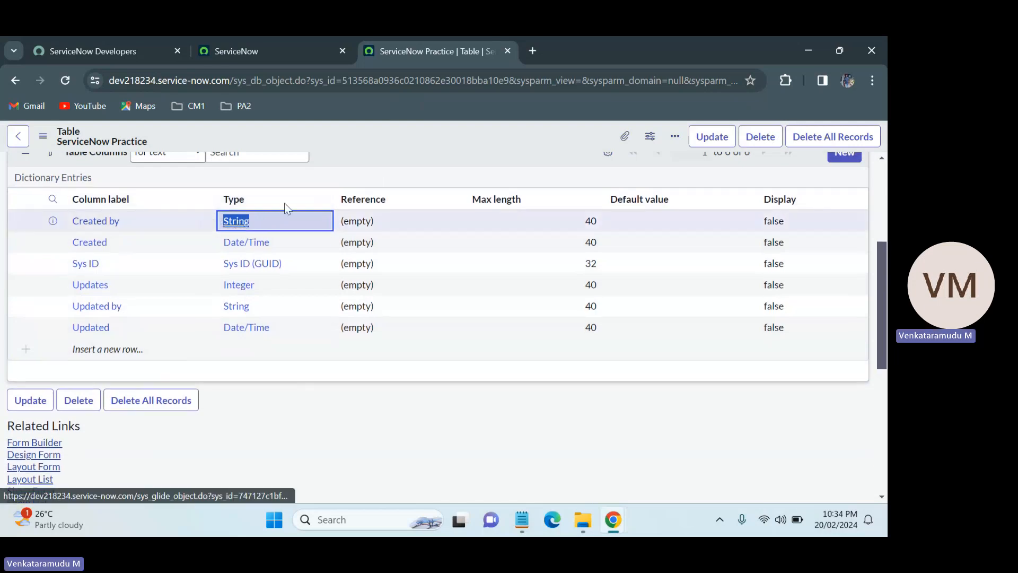
key("Escape")
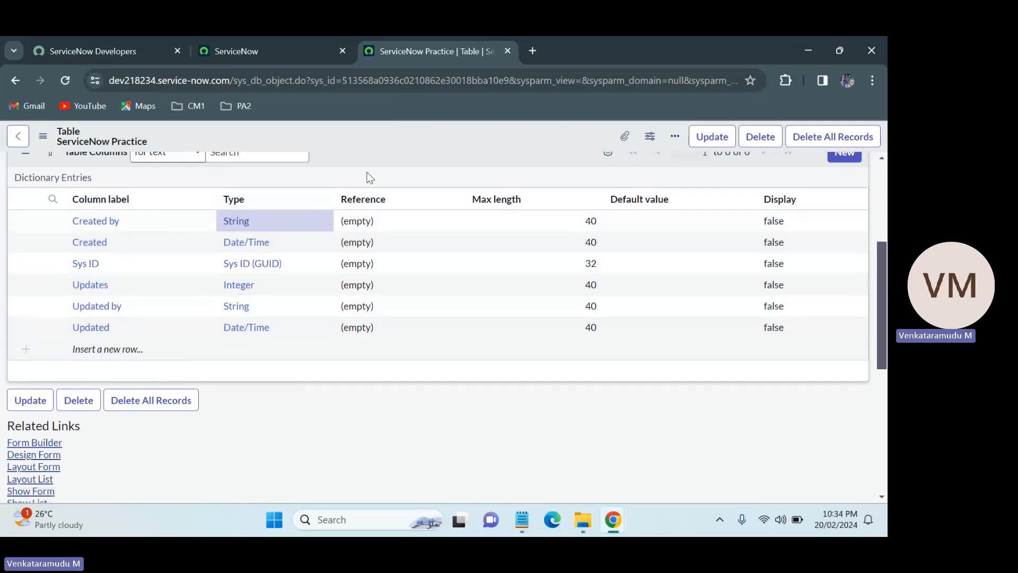
double_click(275, 240)
key("Escape")
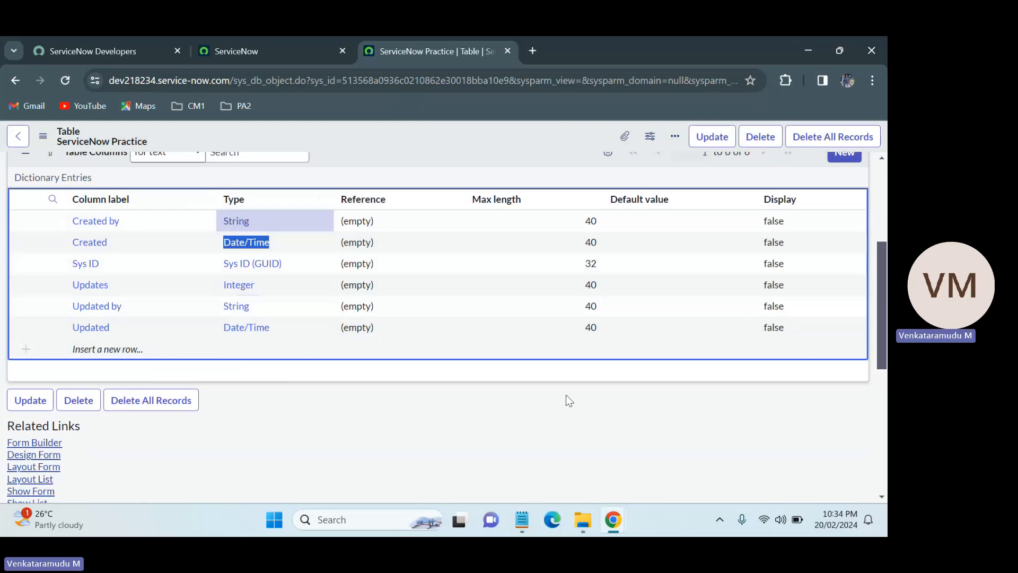
Open the Controls tab of the ServiceNow Practice table record to review its options.
scroll(272, 383, "up", 4)
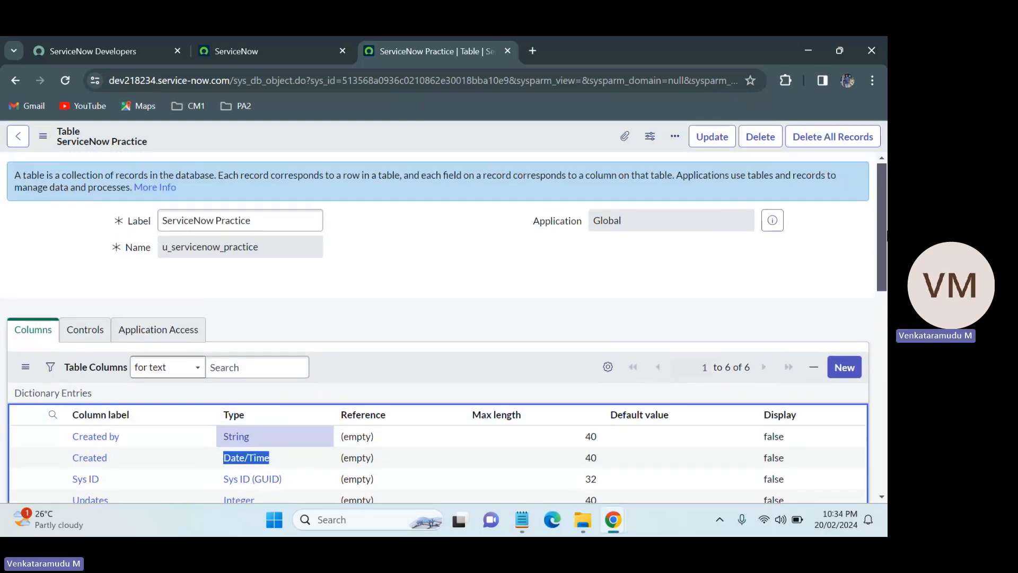
left_click(85, 329)
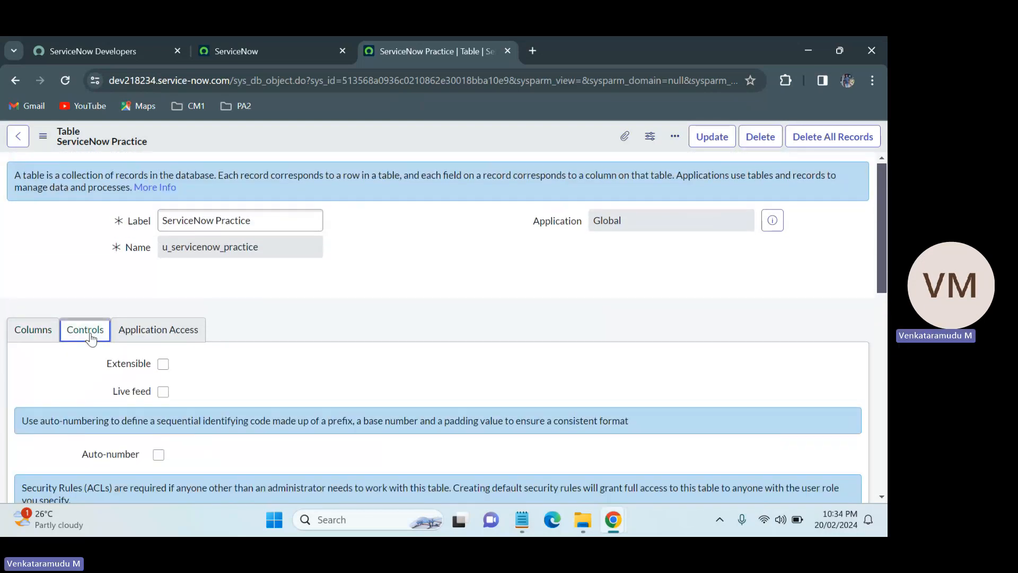
scroll(421, 311, "down", 3)
scroll(420, 311, "up", 1)
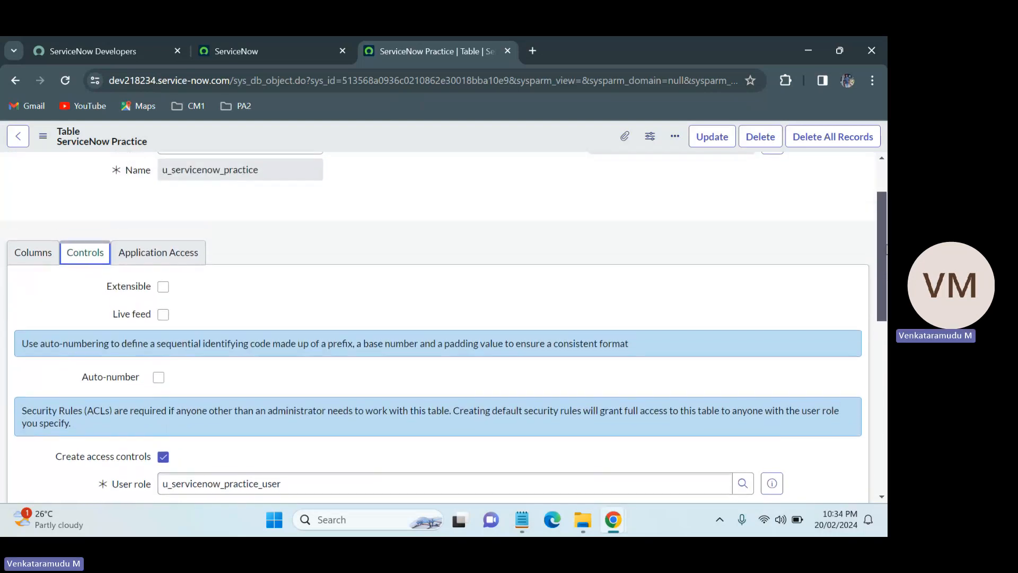
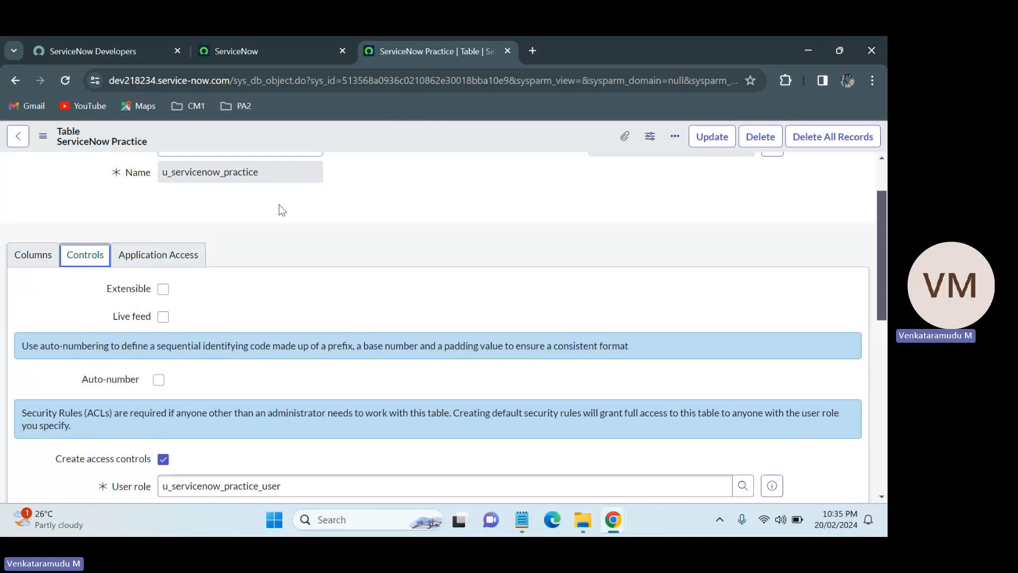
Turn on the Extensible option in the table's controls.
left_click(163, 289)
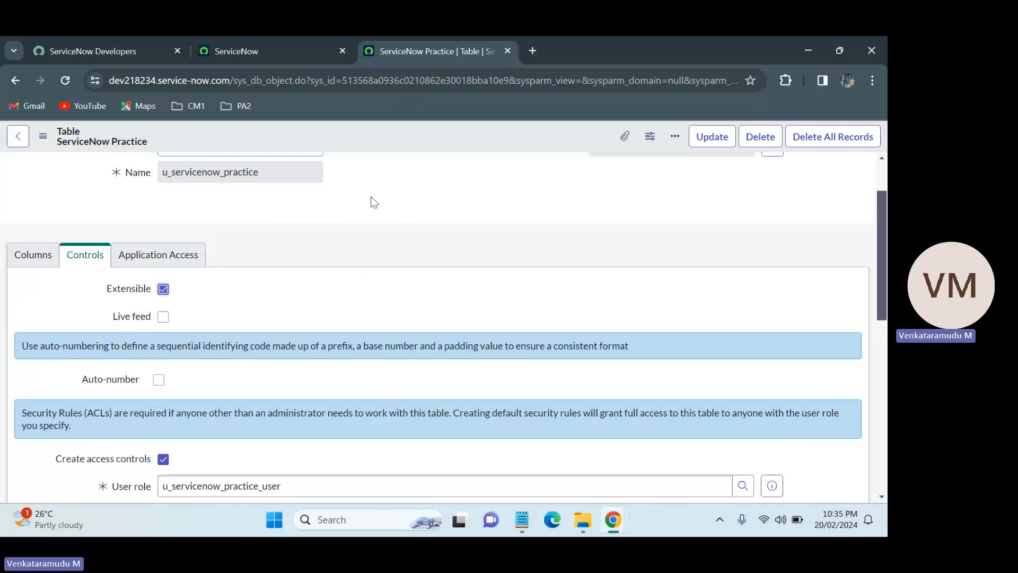
left_click(164, 289)
left_click(163, 289)
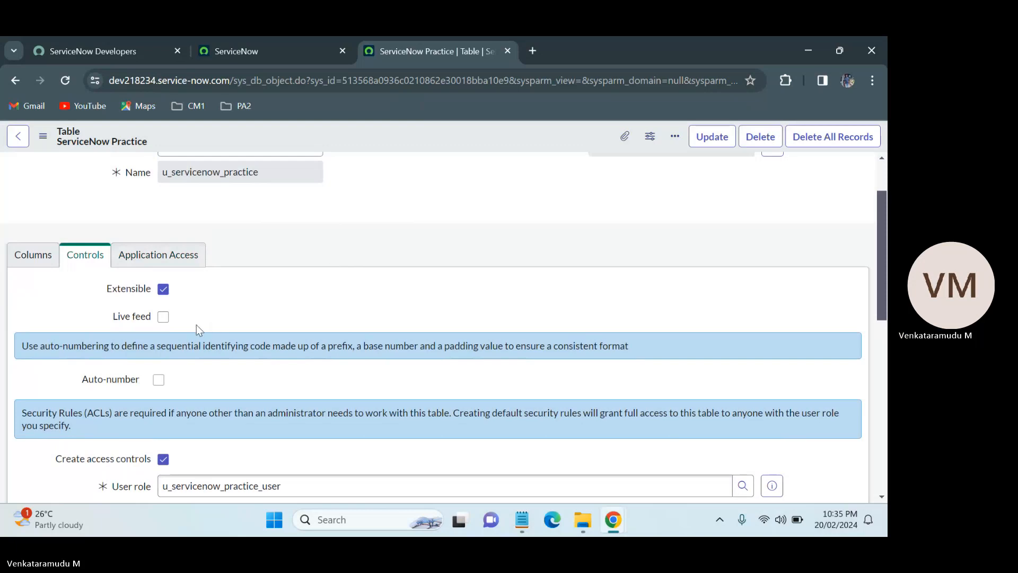
Enable Auto-number for the ServiceNow Practice table.
scroll(882, 224, "down", 1)
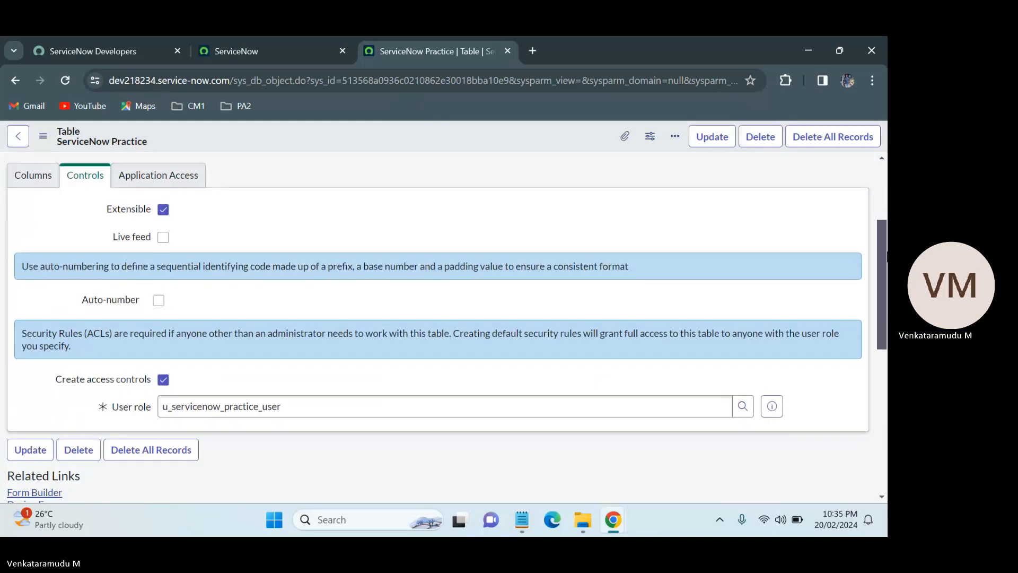
left_click(160, 301)
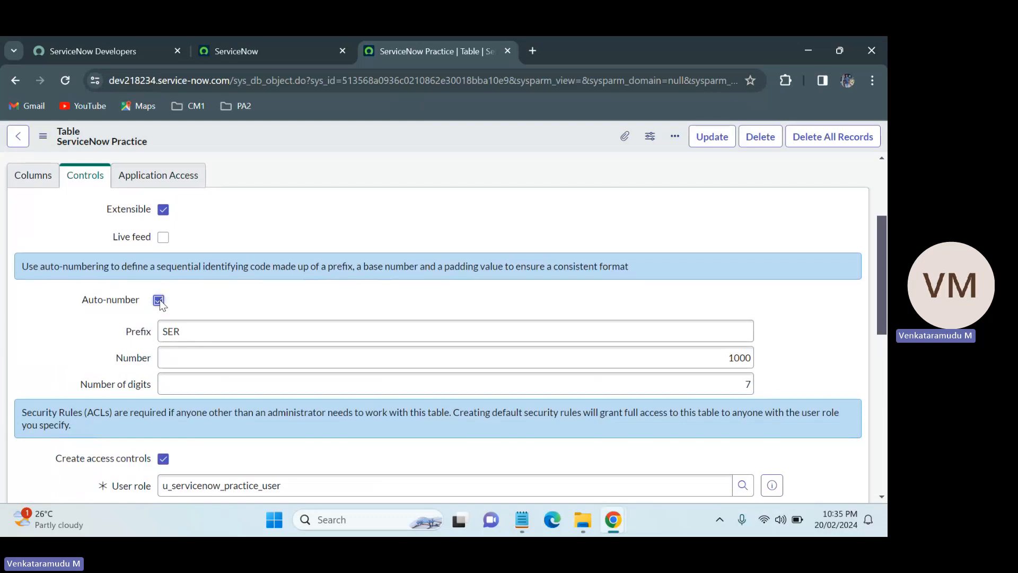
In the other ServiceNow tab, open the incident list by entering incident.LIST in the navigator filter.
left_click(274, 43)
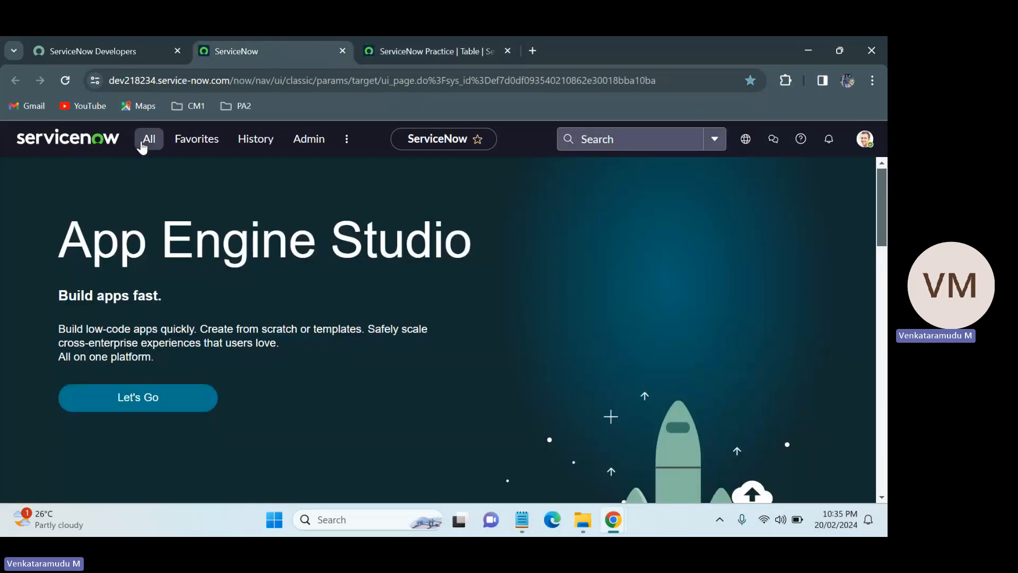
left_click(149, 138)
key("BackSpace")
key("BackSpace")
key("BackSpace")
key("BackSpace")
key("BackSpace")
key("BackSpace")
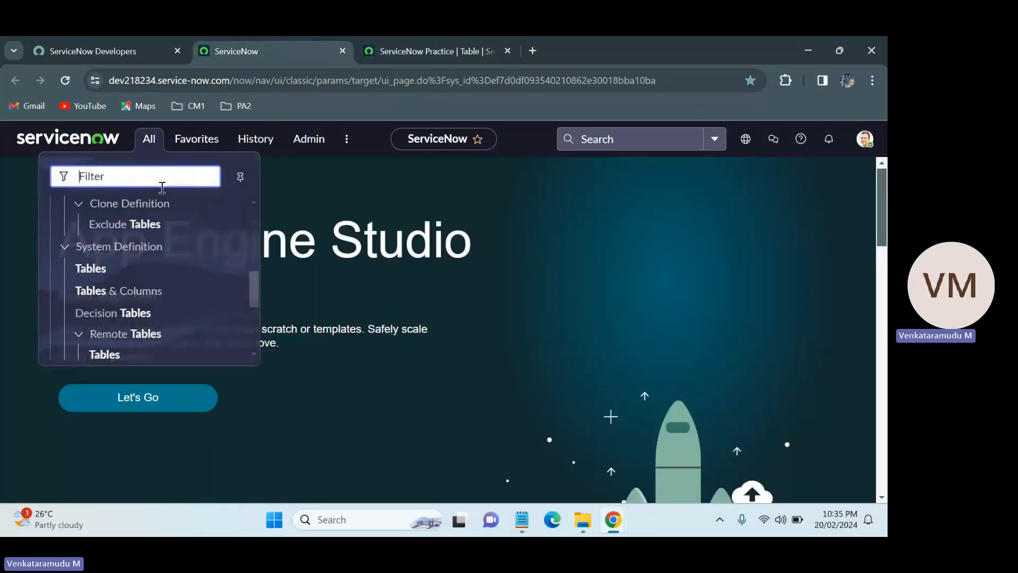
type("incident")
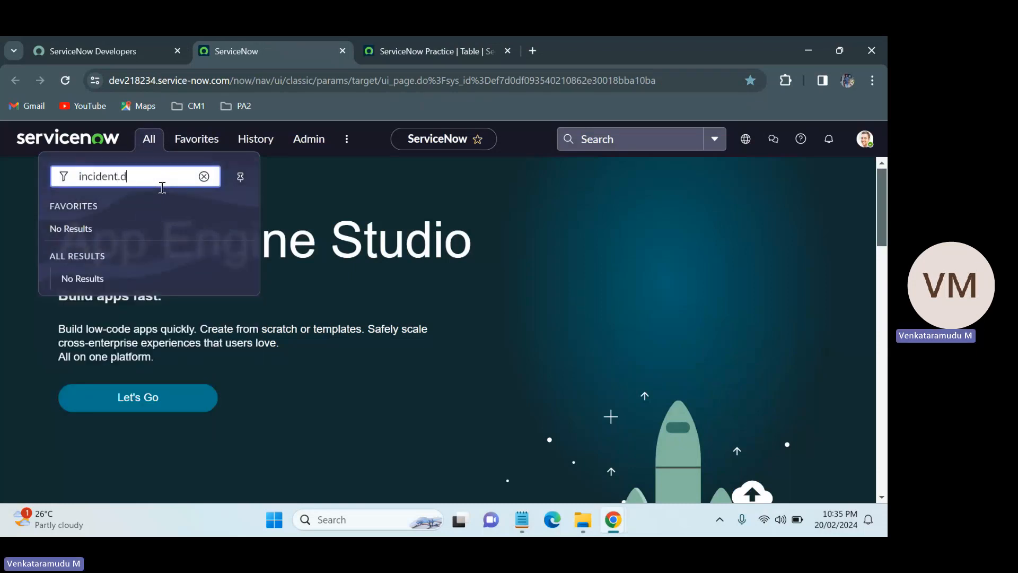
type(".LIST")
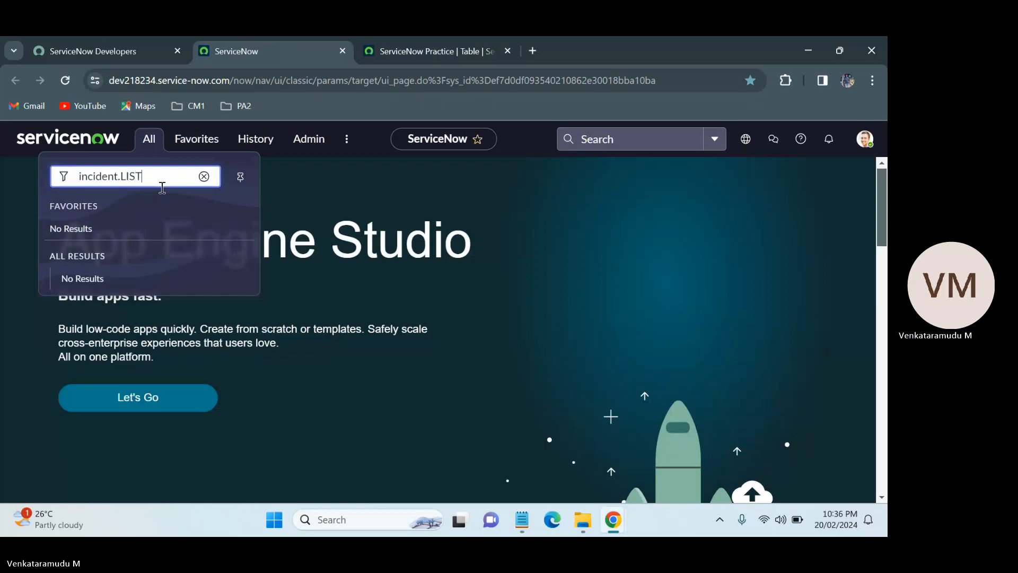
key("Return")
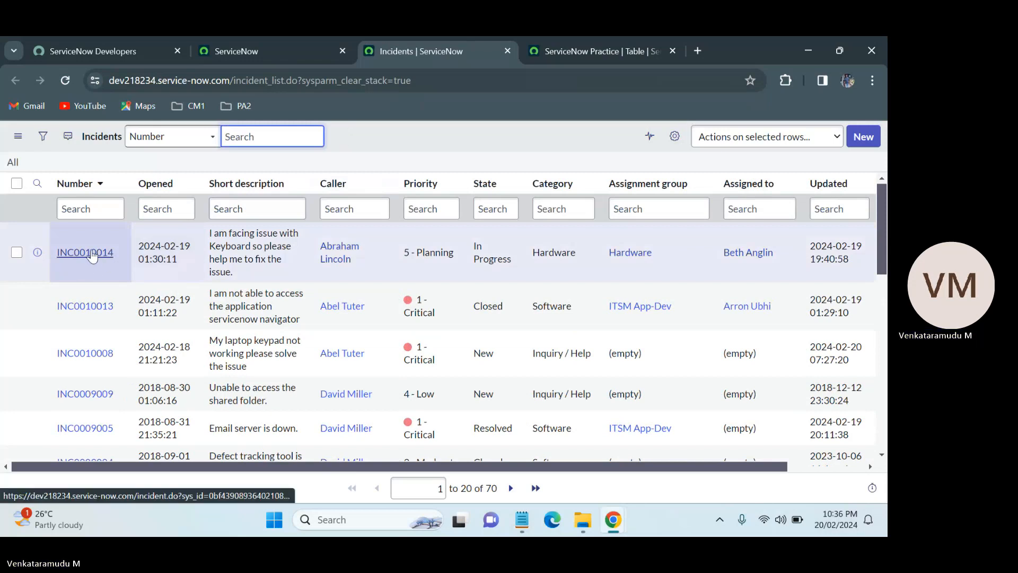
Open incident INC0010014 in a new tab and highlight its Number value as an auto-numbering example.
middle_click(92, 256)
left_click(527, 42)
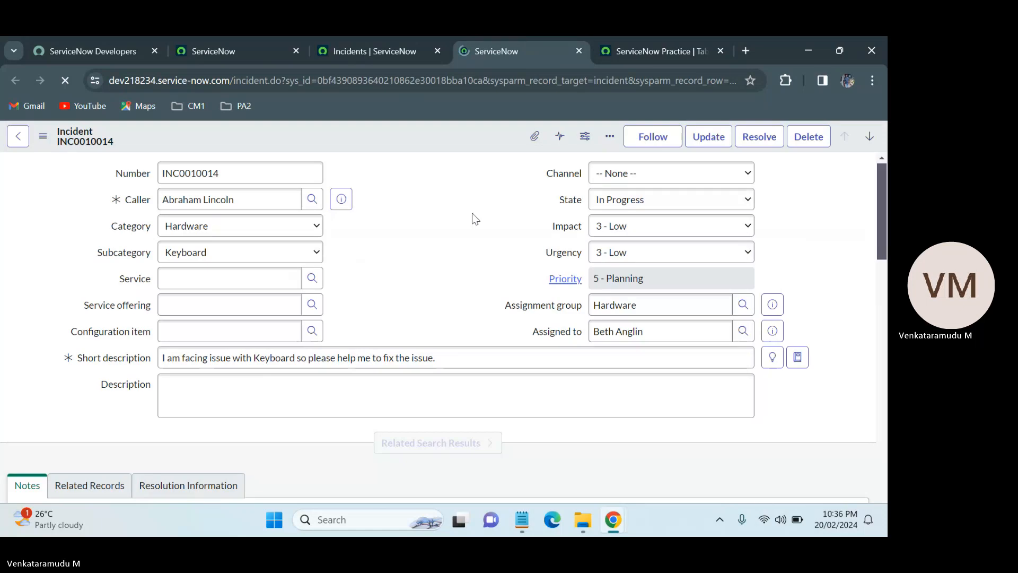
left_click_drag(229, 175, 147, 175)
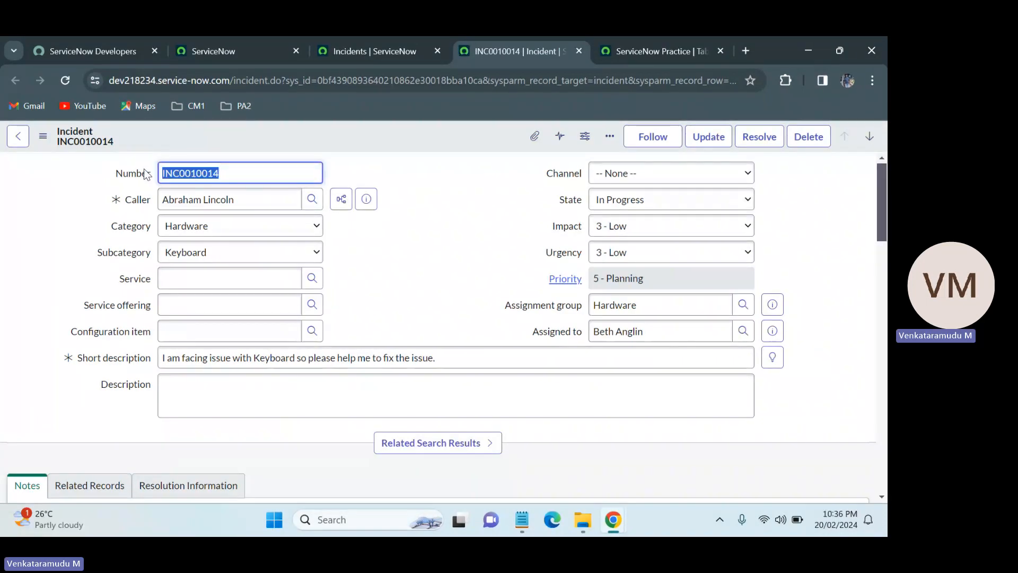
left_click(240, 149)
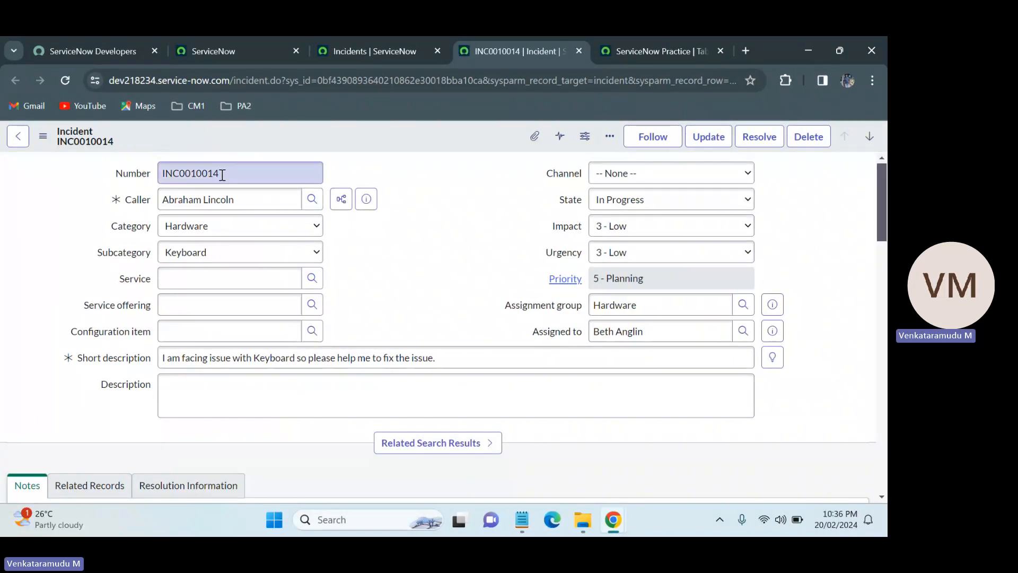
double_click(223, 175)
left_click(242, 148)
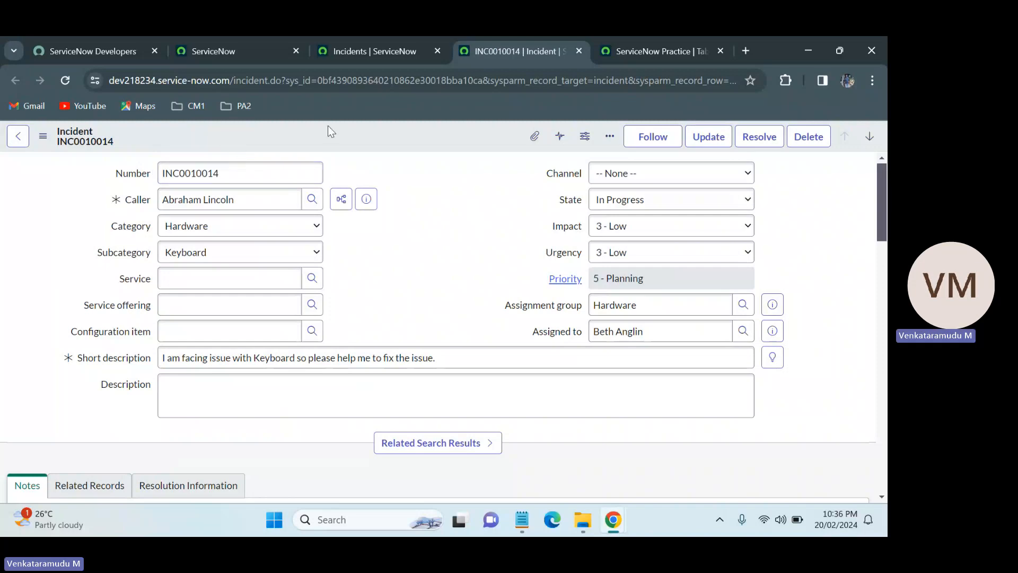
left_click_drag(250, 174, 152, 180)
left_click(293, 146)
double_click(282, 165)
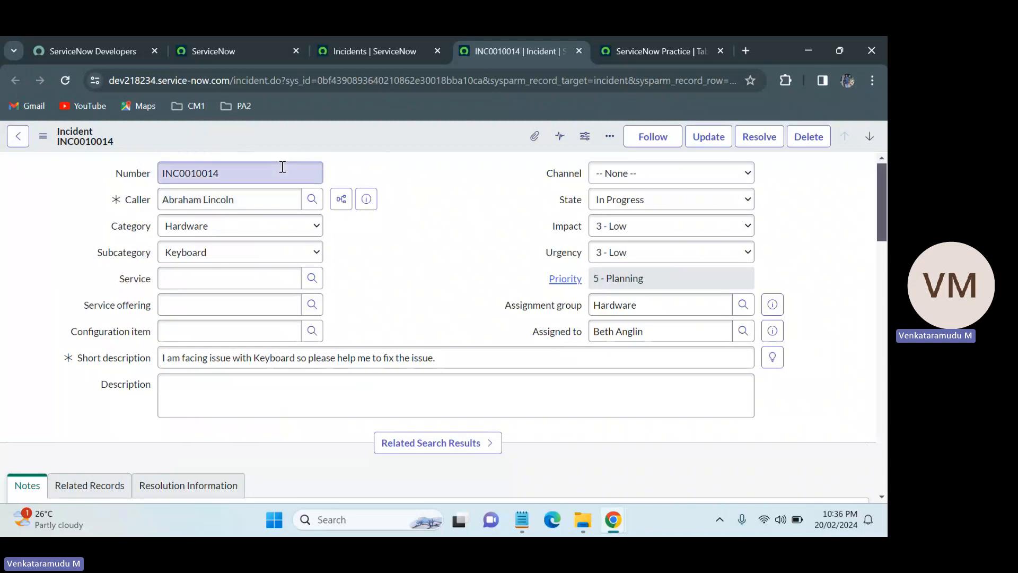
double_click(220, 174)
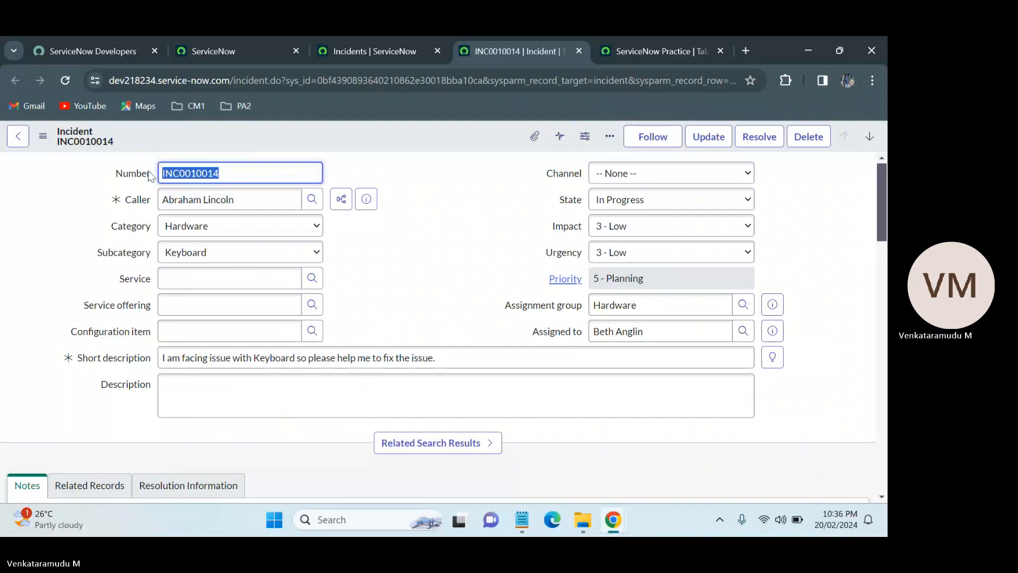
Back on the ServiceNow Practice table, replace the auto-number prefix with a short form of the presenter's name.
left_click(669, 40)
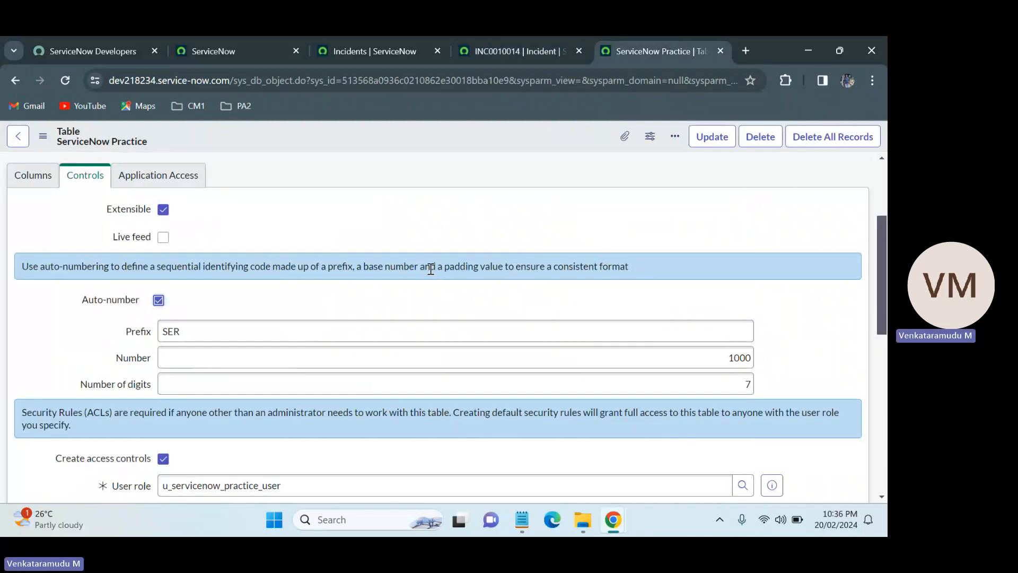
left_click(326, 332)
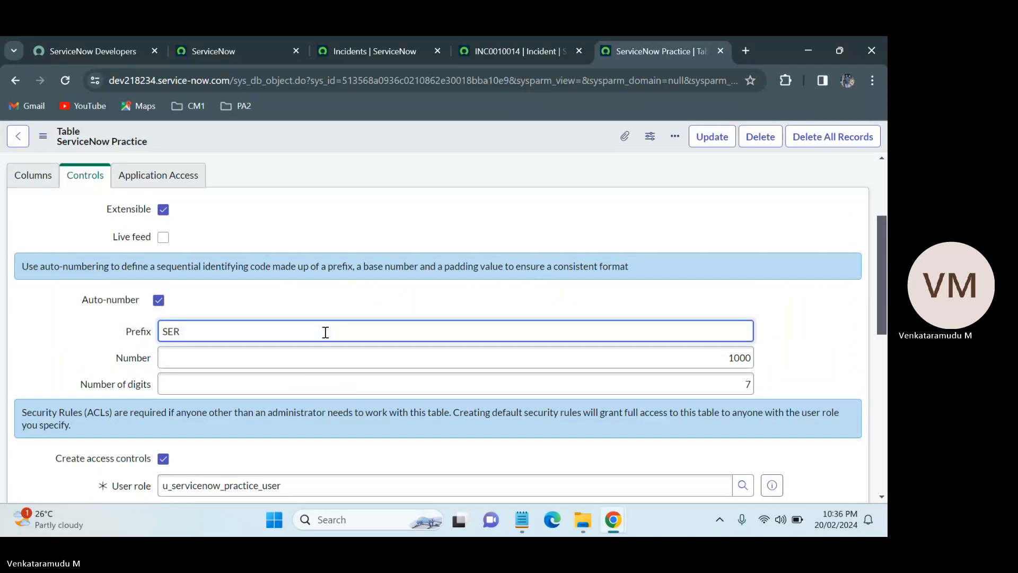
key("BackSpace")
key("BackSpace")
key("BackSpace")
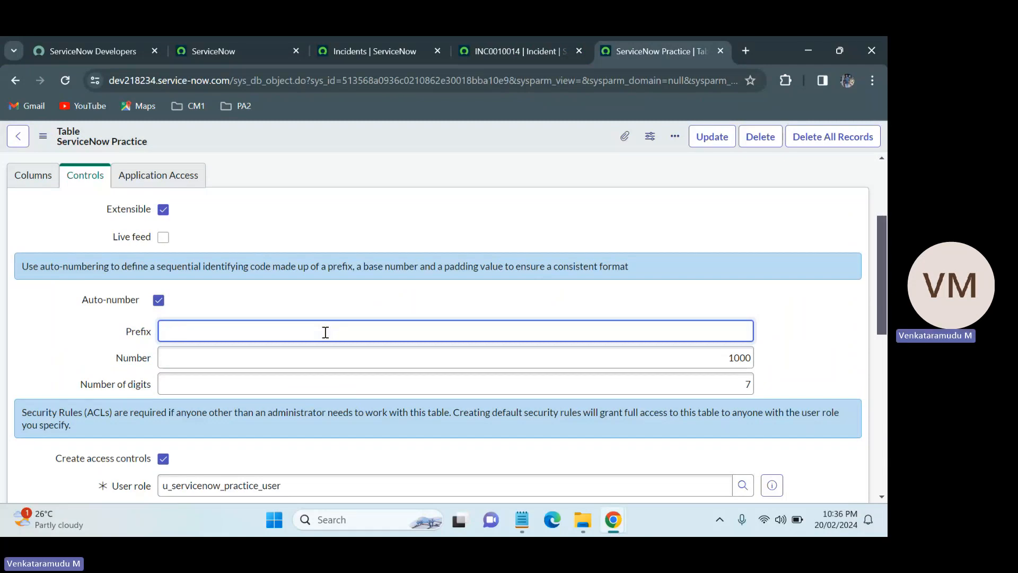
type("VENKAYTV")
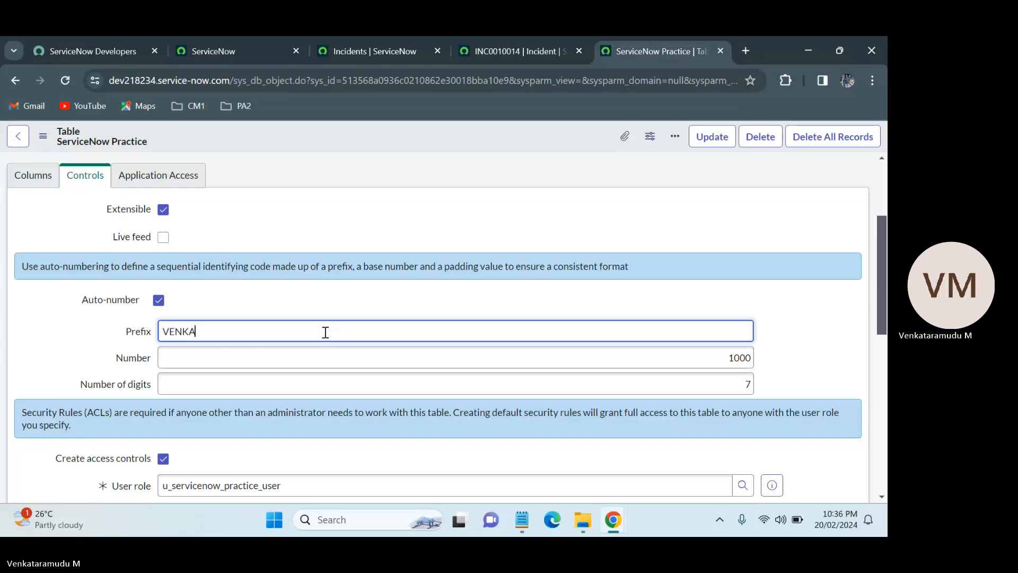
key("BackSpace")
key("BackSpace")
key("BackSpace")
type("T")
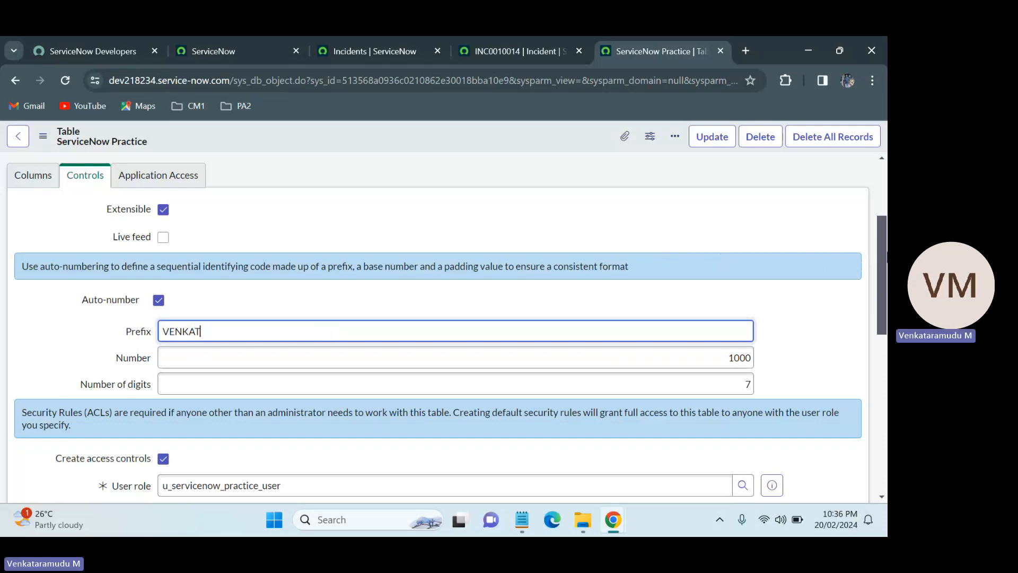
Highlight the auto-number Prefix, Number and Number of digits values one after another.
scroll(475, 228, "down", 2)
left_click(257, 225)
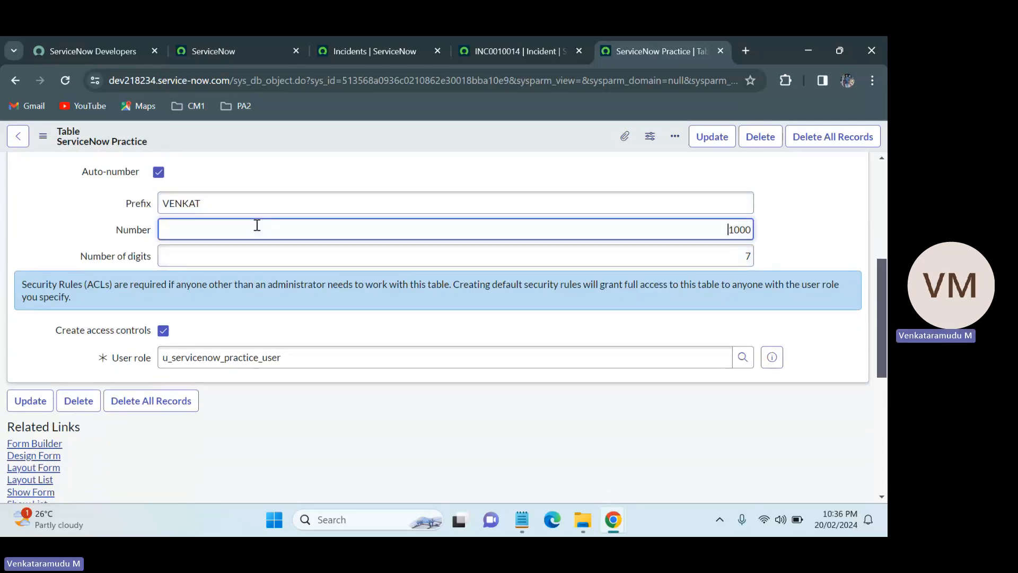
mouse_move(752, 233)
left_mouse_down()
mouse_move(731, 229)
mouse_move(762, 233)
left_mouse_up()
left_click(738, 230)
left_click(231, 208)
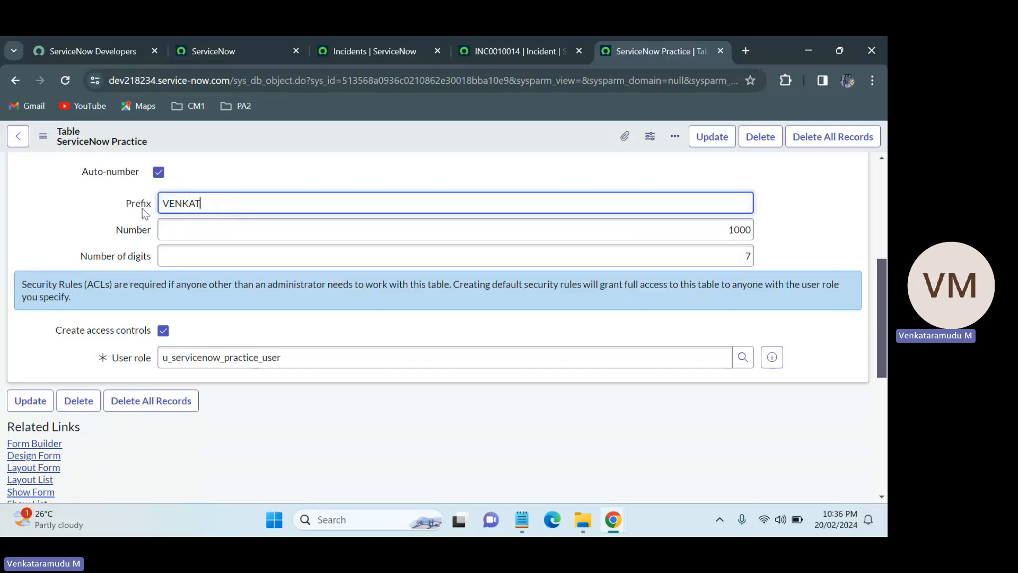
double_click(216, 199)
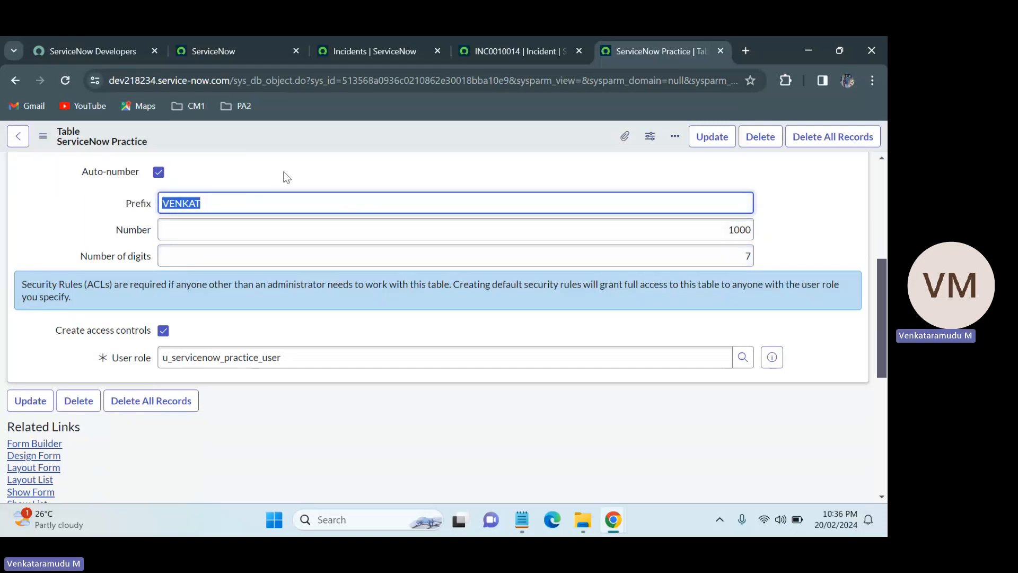
left_click(215, 200)
double_click(745, 255)
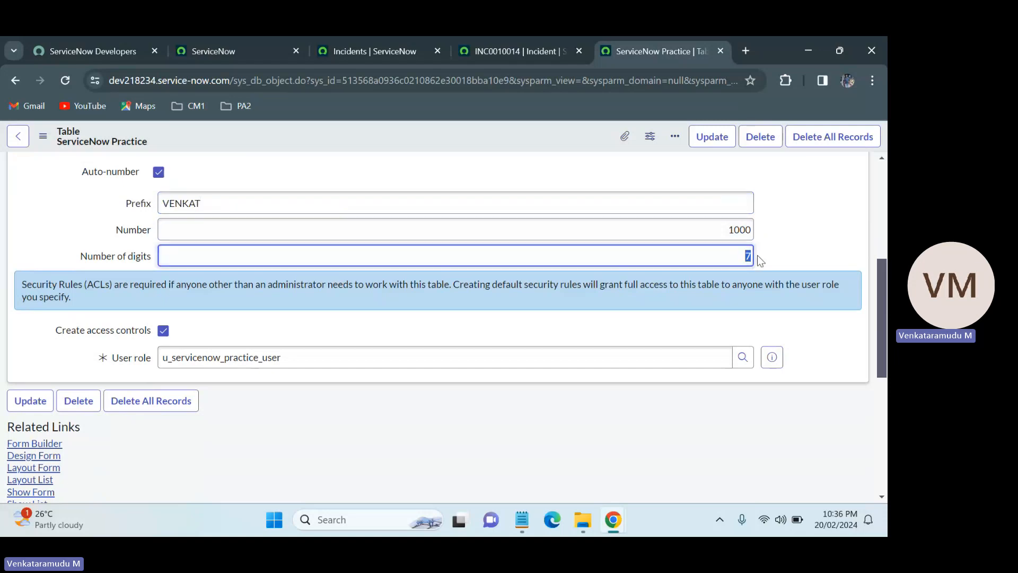
mouse_move(883, 275)
left_mouse_down()
mouse_move(883, 321)
mouse_move(886, 281)
left_mouse_up()
Try to change the user role to itil, then cancel the confirmation.
left_click(204, 326)
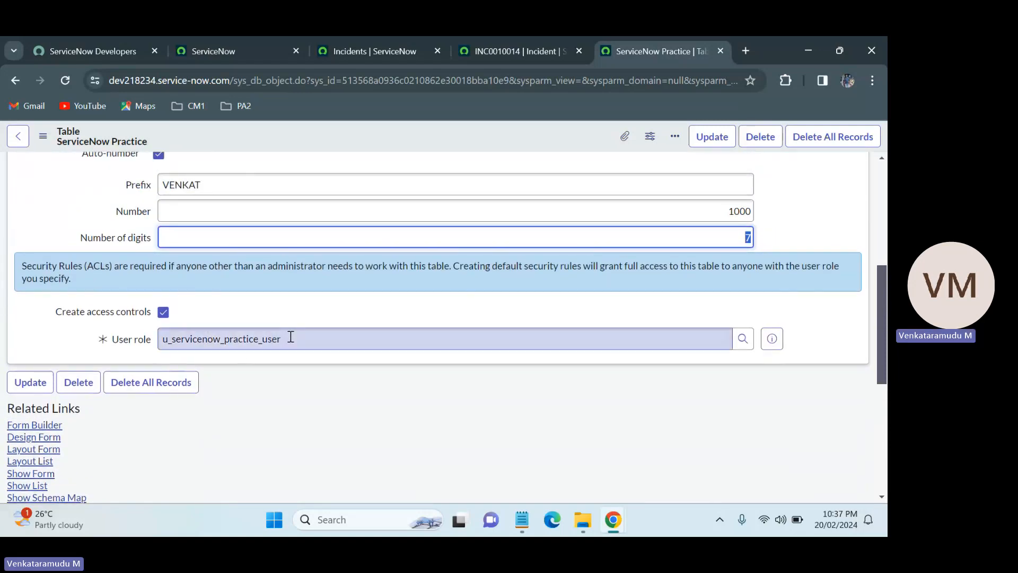
double_click(205, 326)
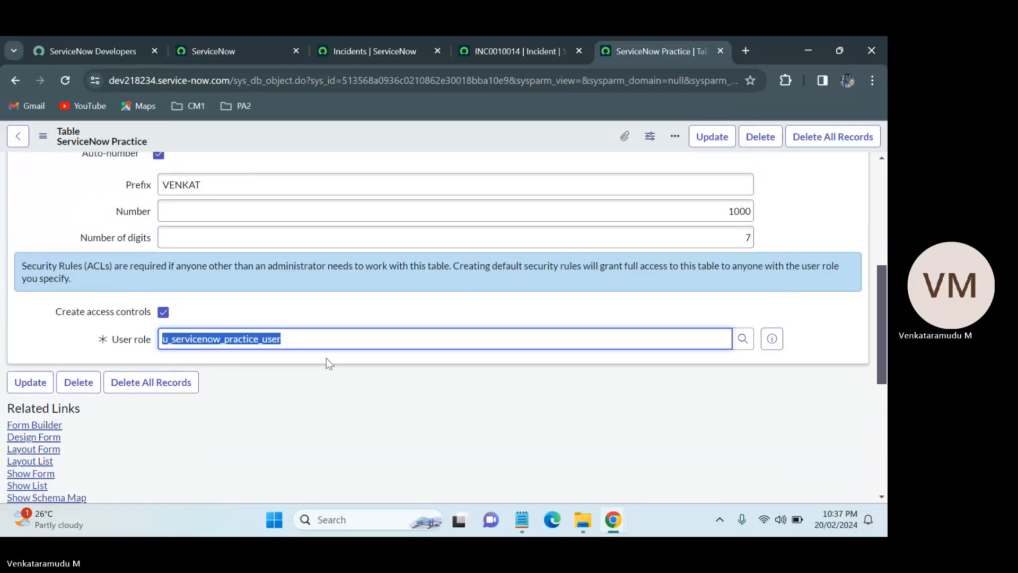
key("BackSpace")
type("ITIL")
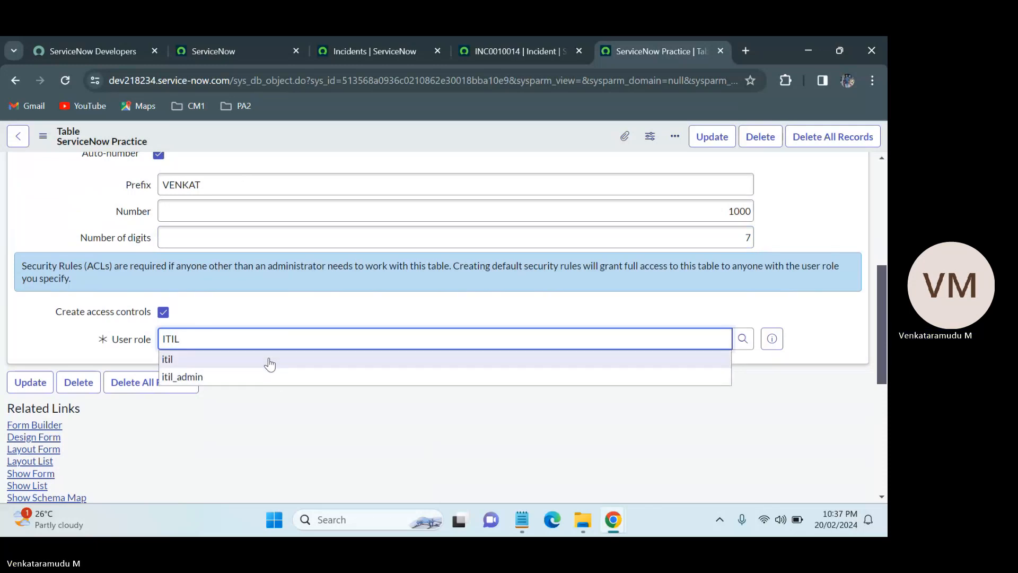
left_click(270, 361)
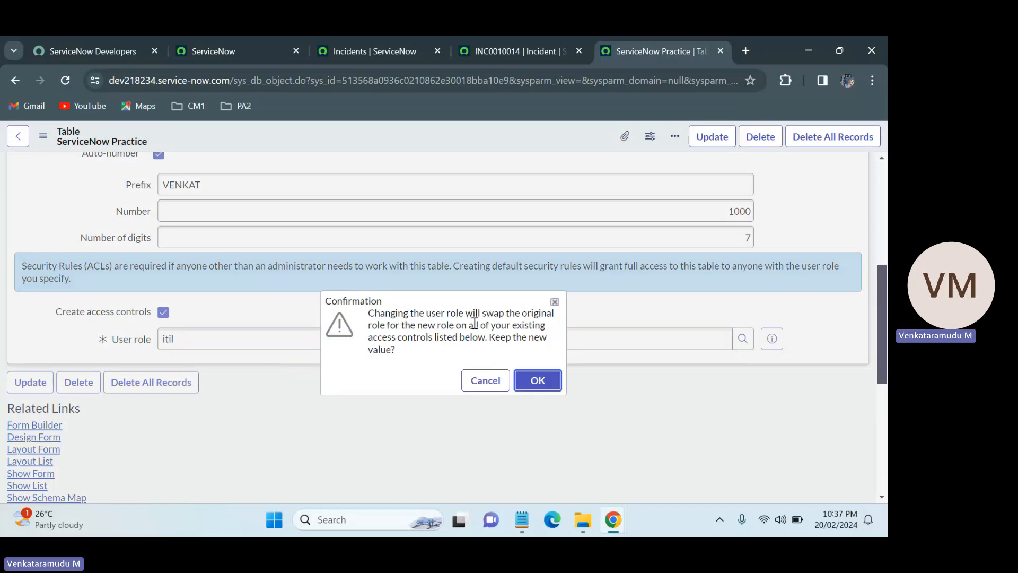
left_click(483, 383)
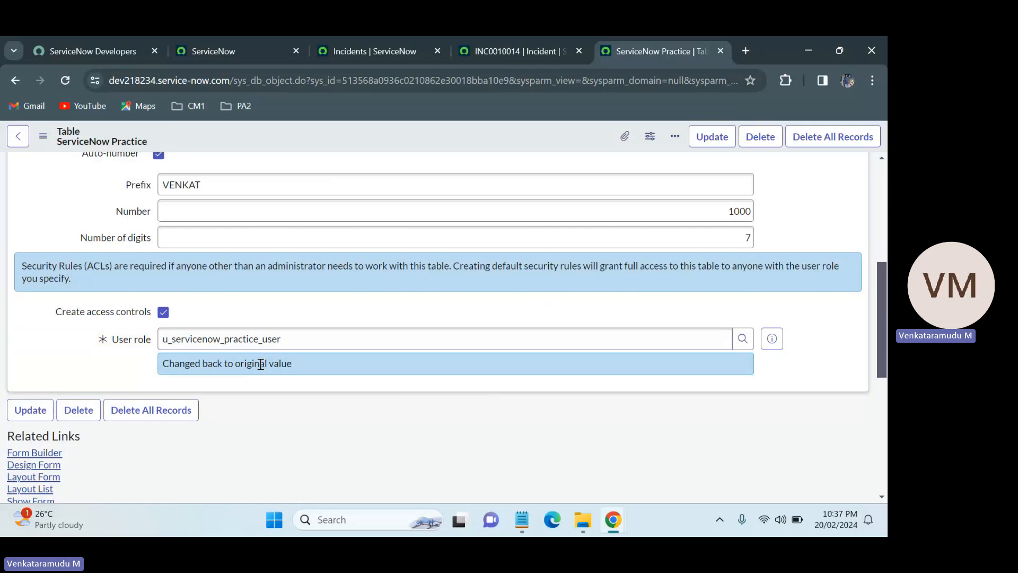
Open the Application Access tab and review its Can read and access options.
left_click_drag(886, 298, 886, 240)
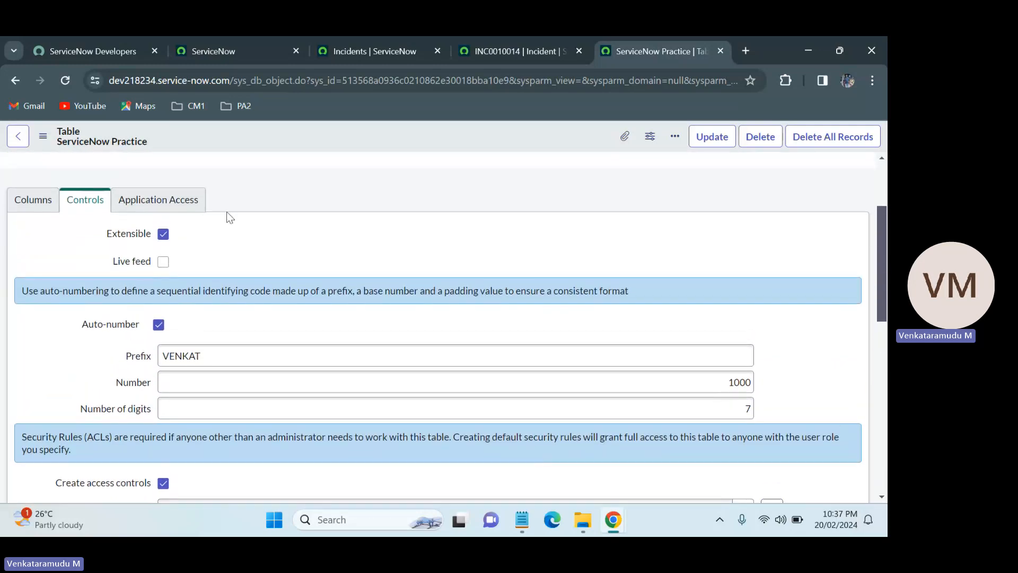
left_click(175, 203)
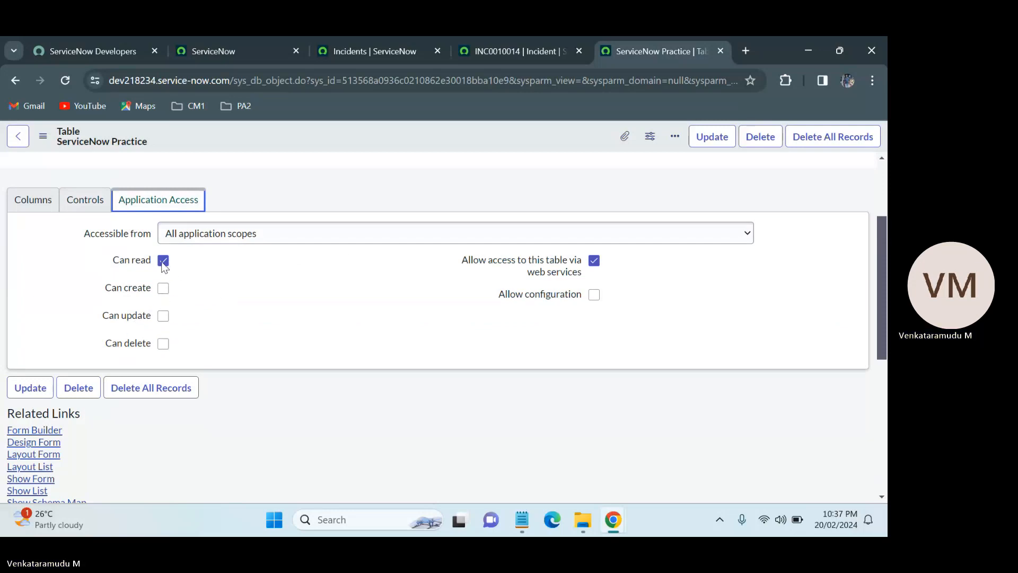
mouse_move(140, 265)
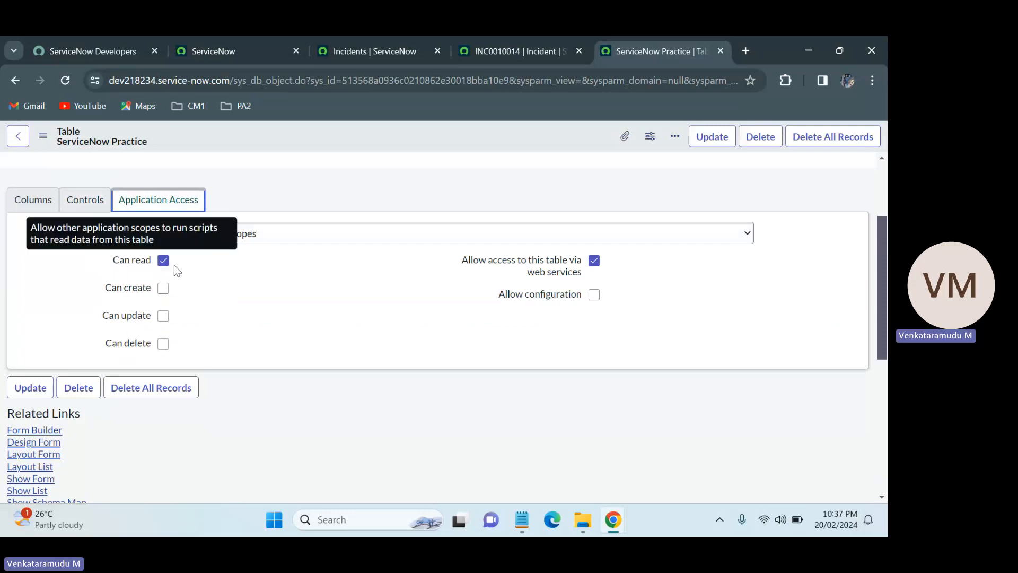
left_click(177, 270)
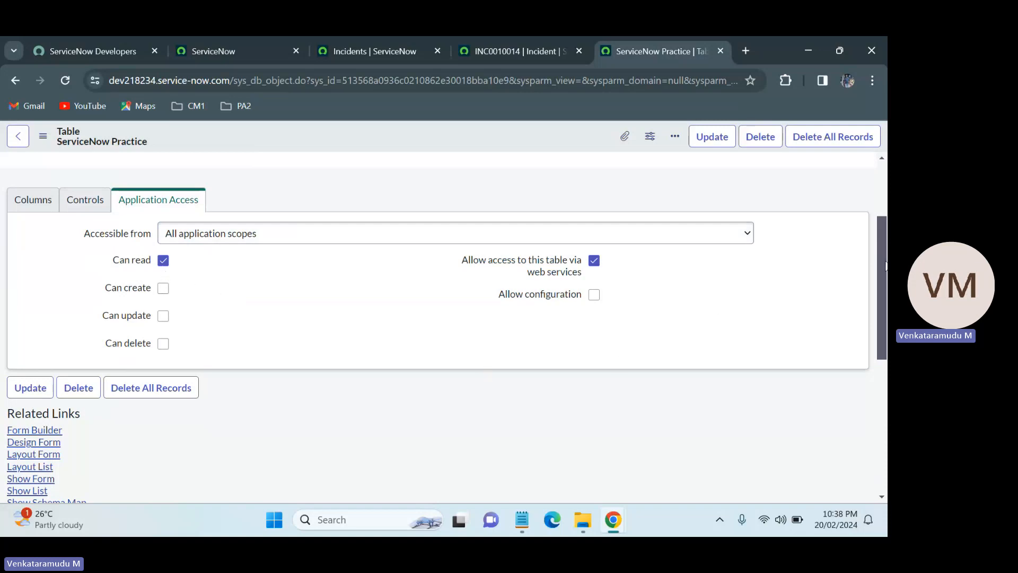
left_click_drag(884, 264, 884, 177)
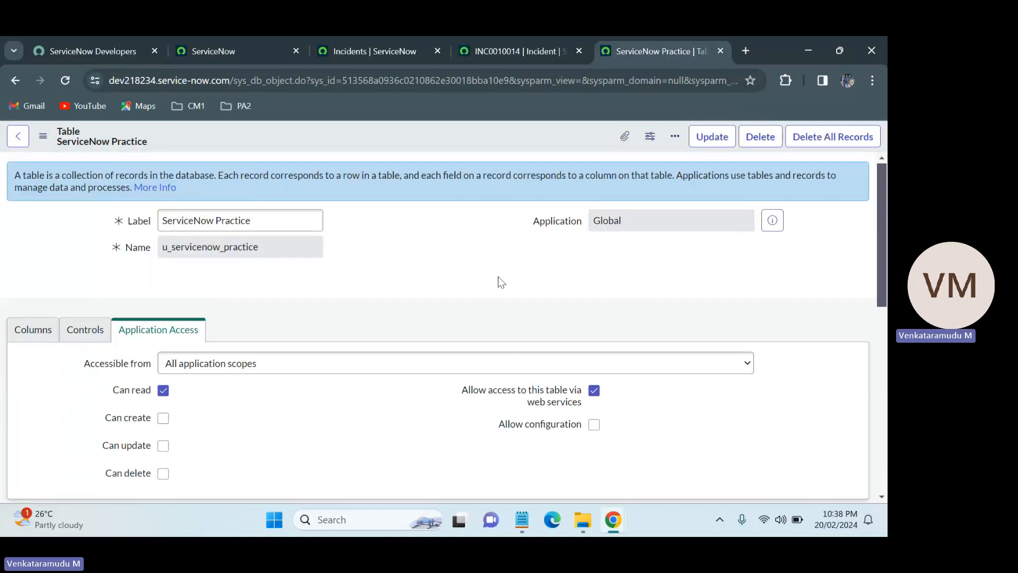
Save the ServiceNow Practice table record and dismiss the confirmation message.
right_click(417, 130)
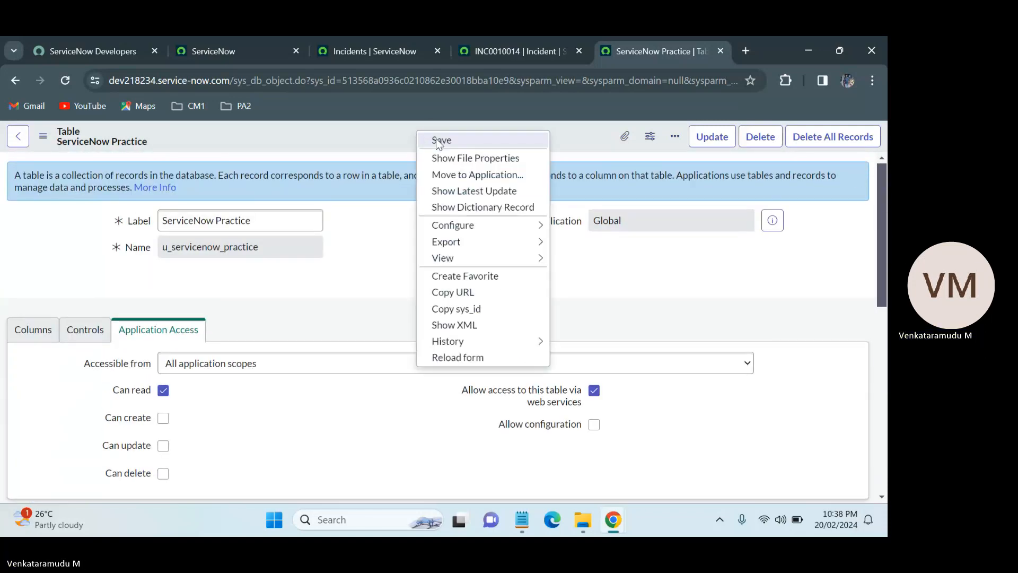
left_click(436, 138)
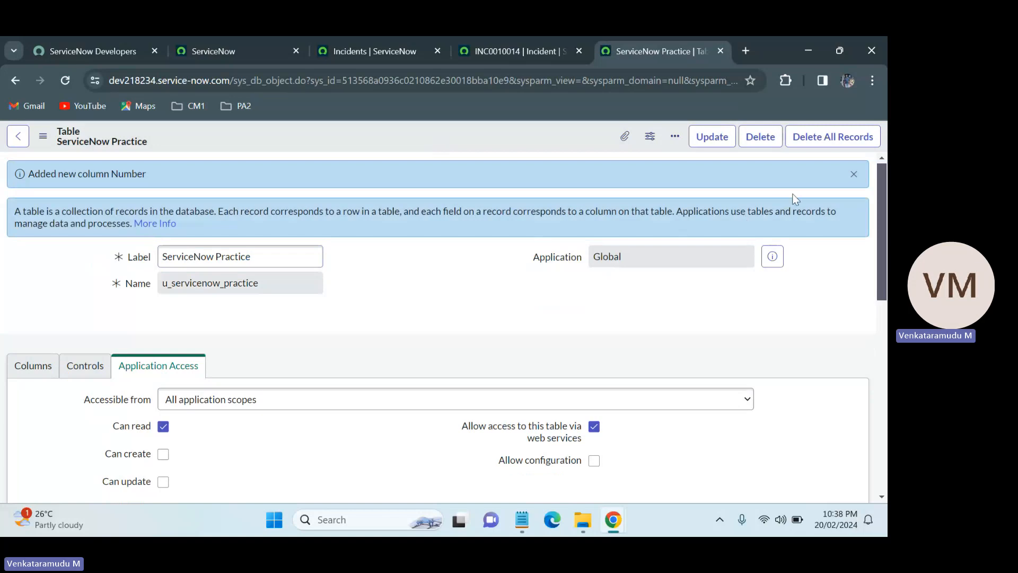
left_click(853, 174)
left_click_drag(887, 218, 886, 187)
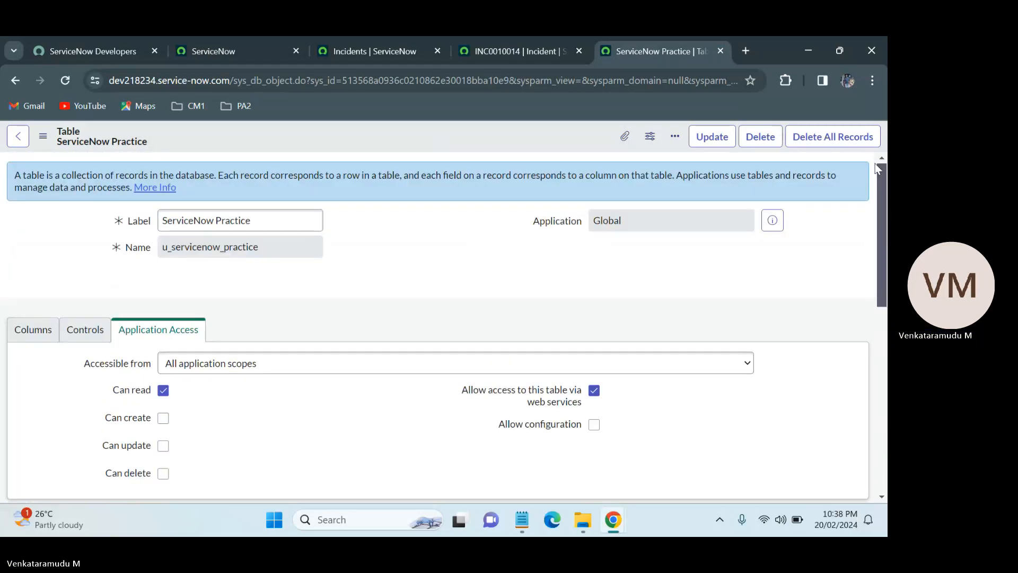
Browse the table's Columns, Controls and Application Access tabs.
left_click(33, 330)
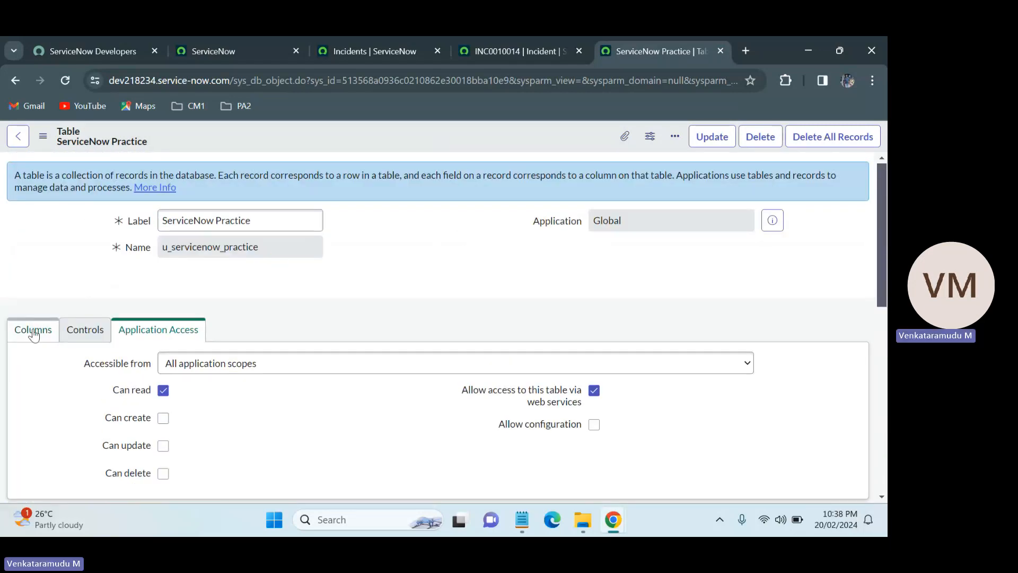
left_click(81, 332)
left_click(138, 332)
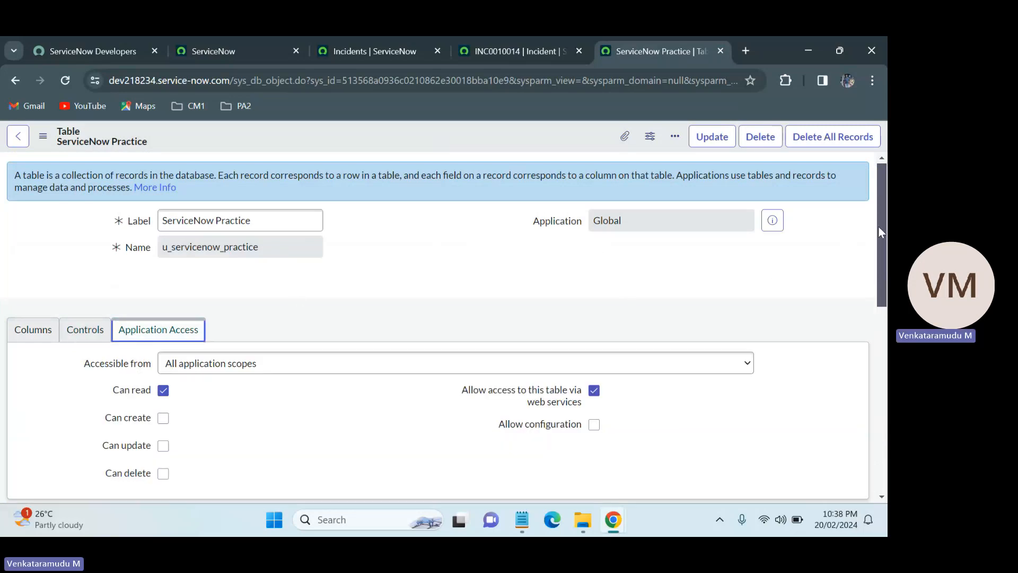
Switch to the INC0010014 incident tab and scroll through its form, activities and Task SLAs.
left_click(499, 50)
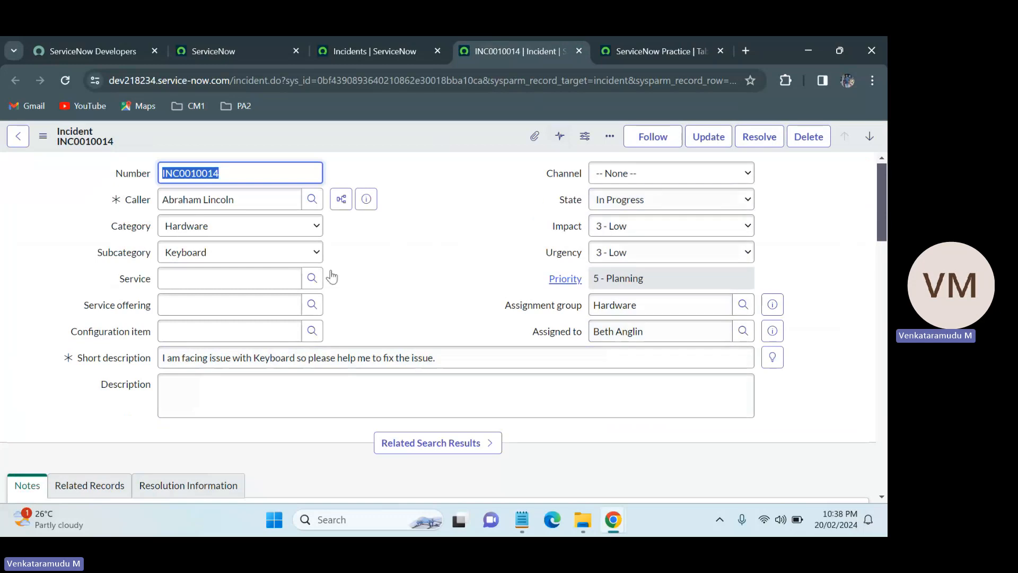
scroll(454, 479, "down", 5)
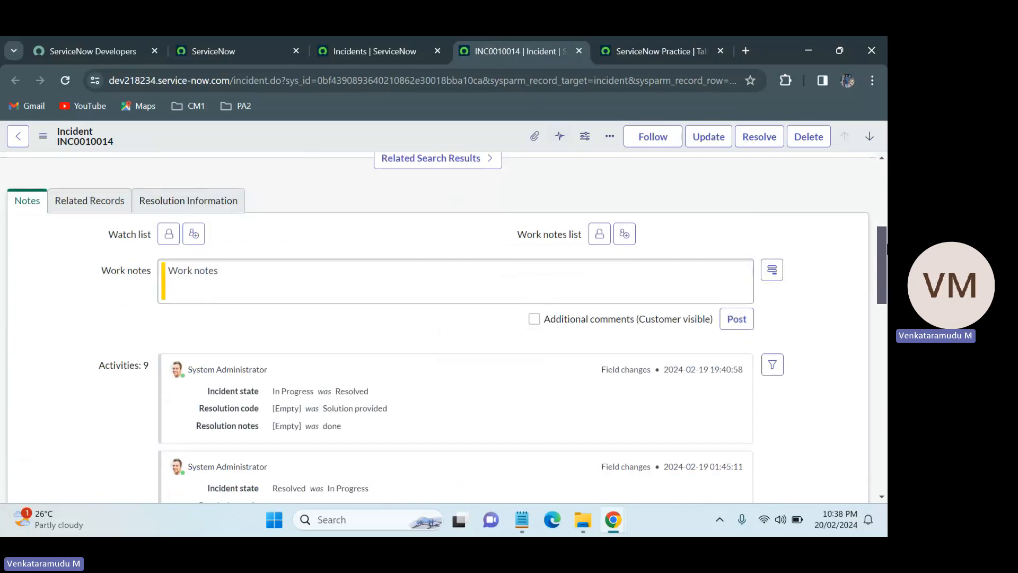
scroll(512, 189, "down", 1)
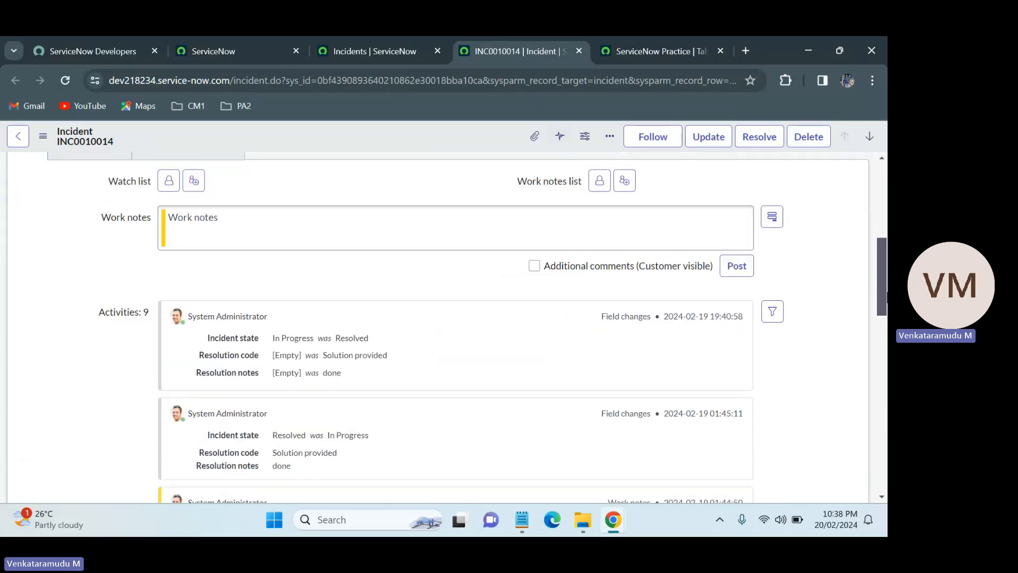
scroll(793, 391, "down", 10)
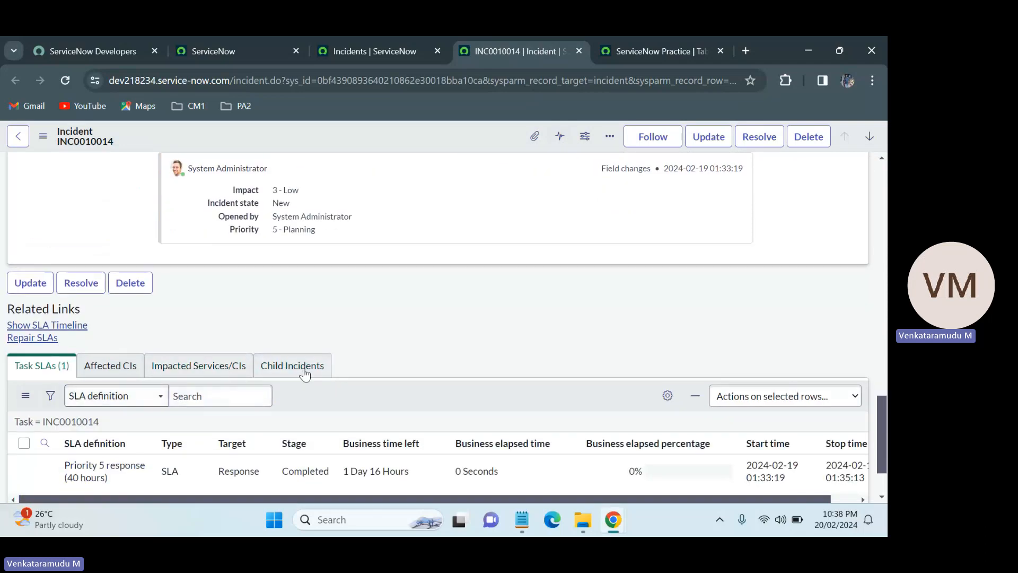
left_click_drag(883, 438, 883, 251)
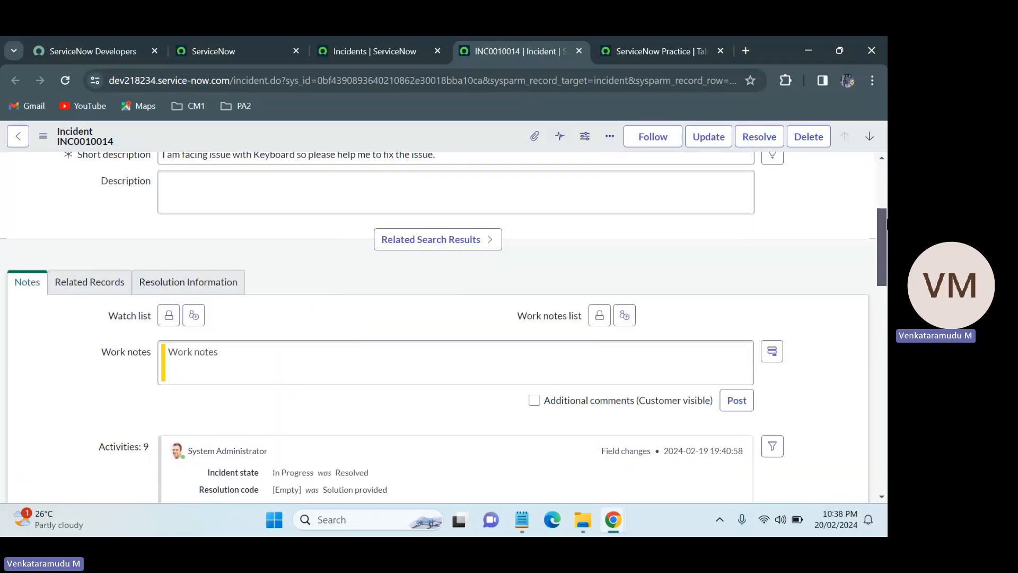
scroll(469, 271, "up", 4)
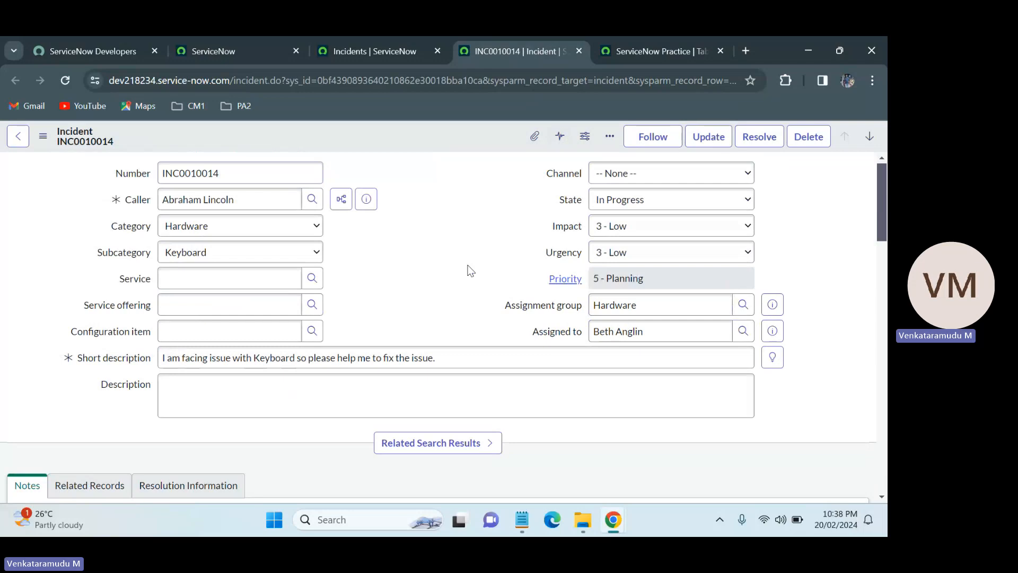
Move among the open browser tabs, including the incidents list, the incident record and the Practice table.
left_click(668, 37)
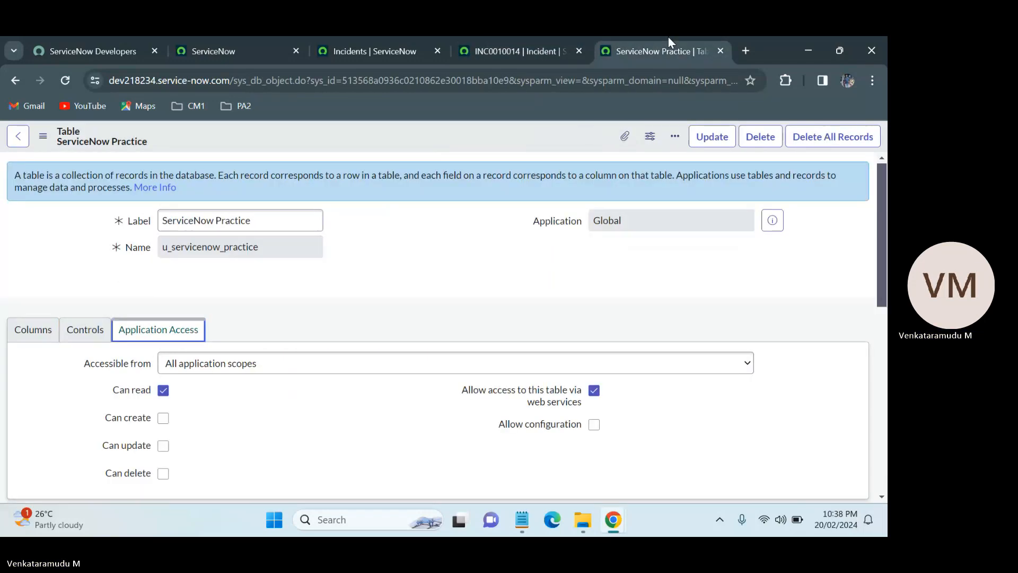
left_click(324, 37)
left_click(221, 37)
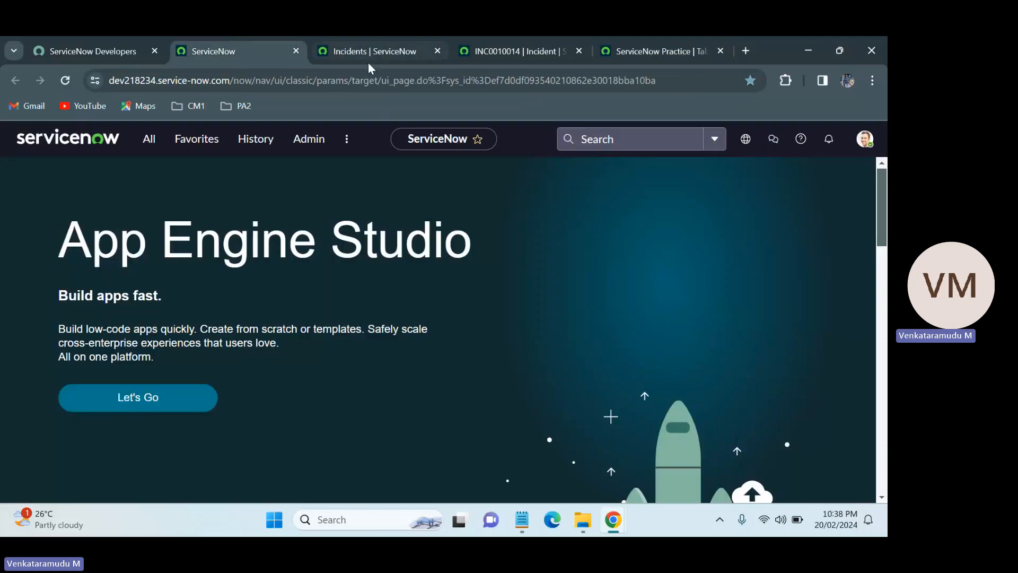
left_click(368, 43)
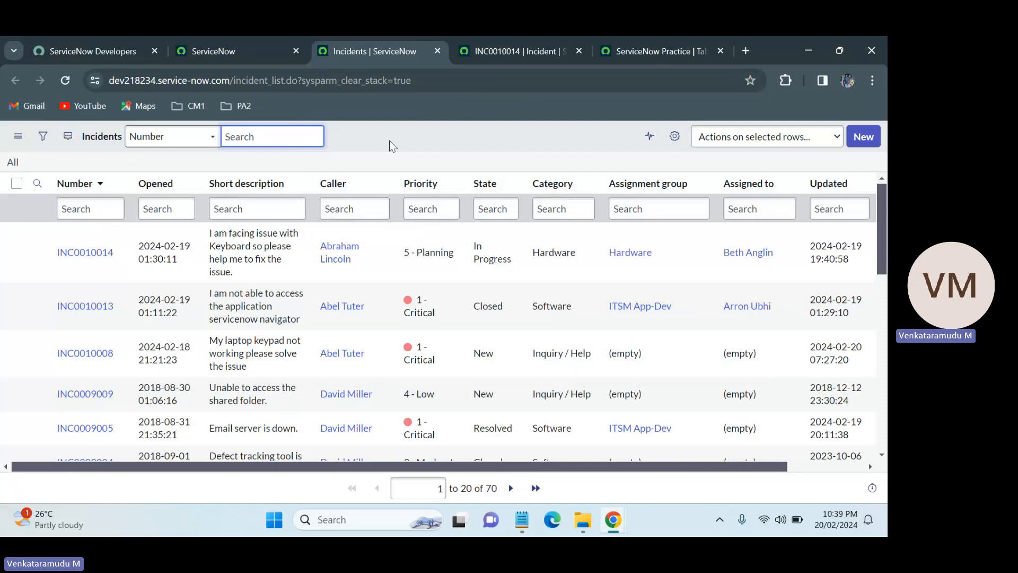
left_click(513, 38)
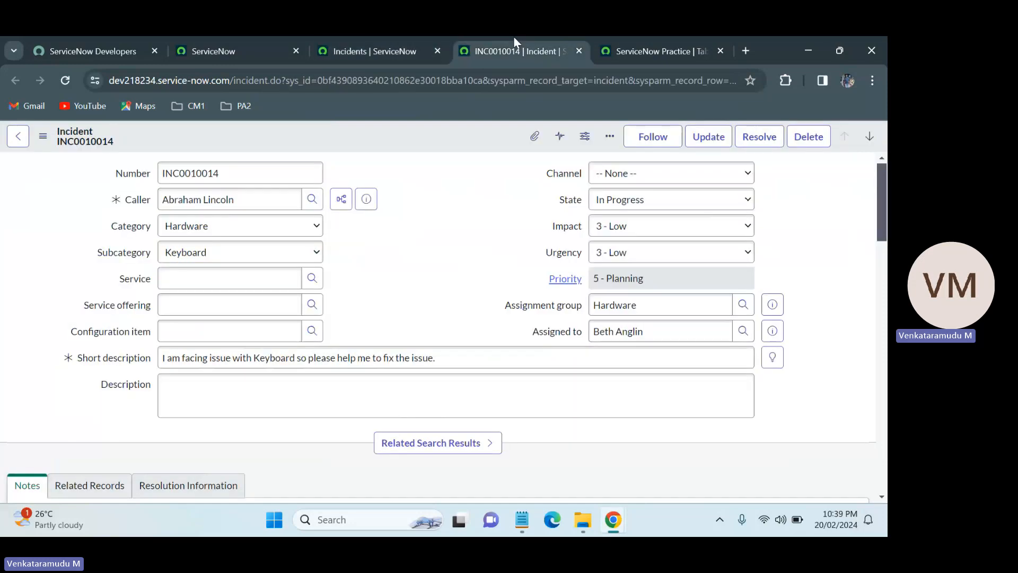
left_click(649, 39)
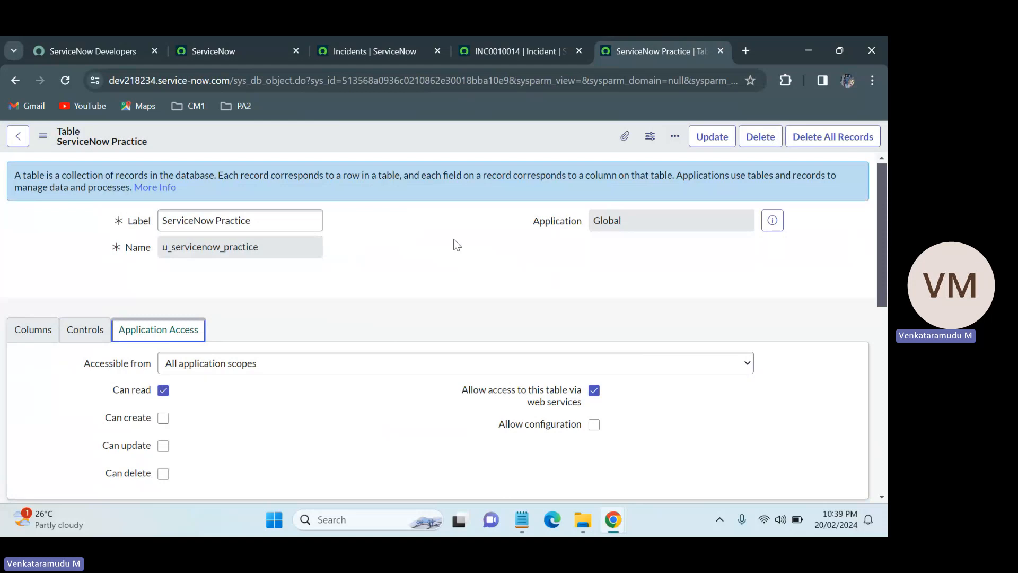
Open the table's Controls tab and review its auto-numbering and access control settings.
left_click(85, 330)
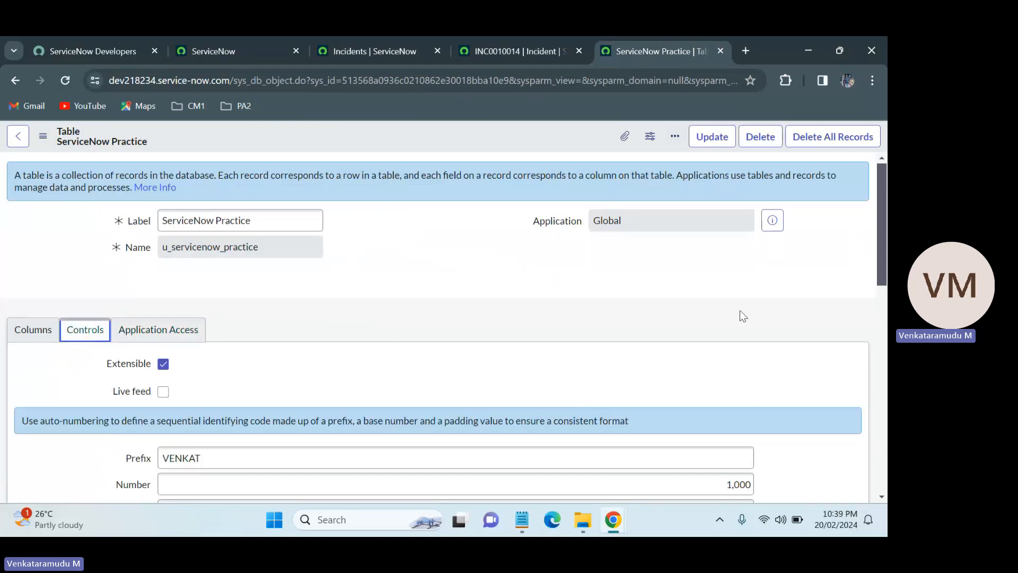
scroll(741, 312, "down", 6)
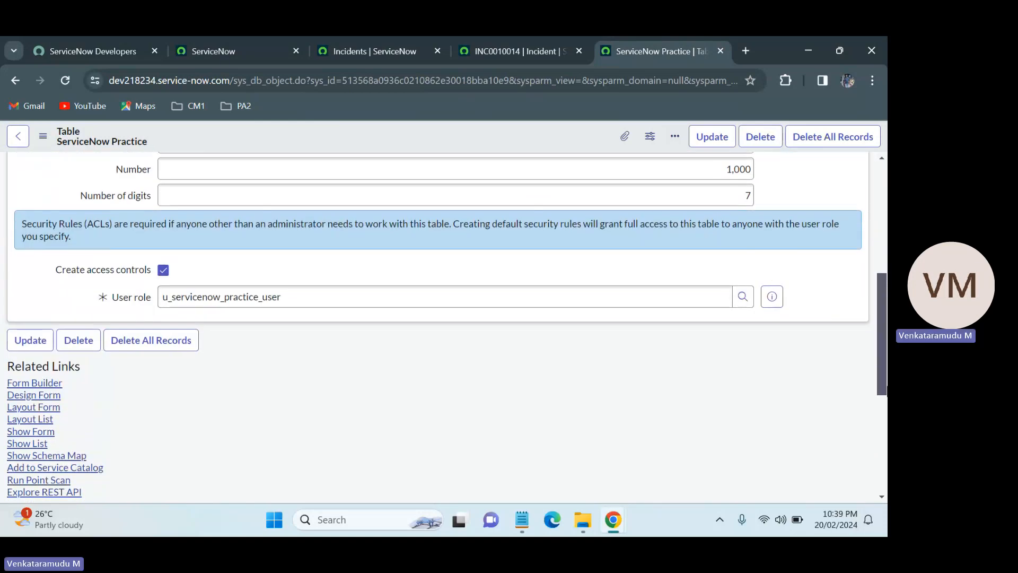
scroll(466, 165, "up", 6)
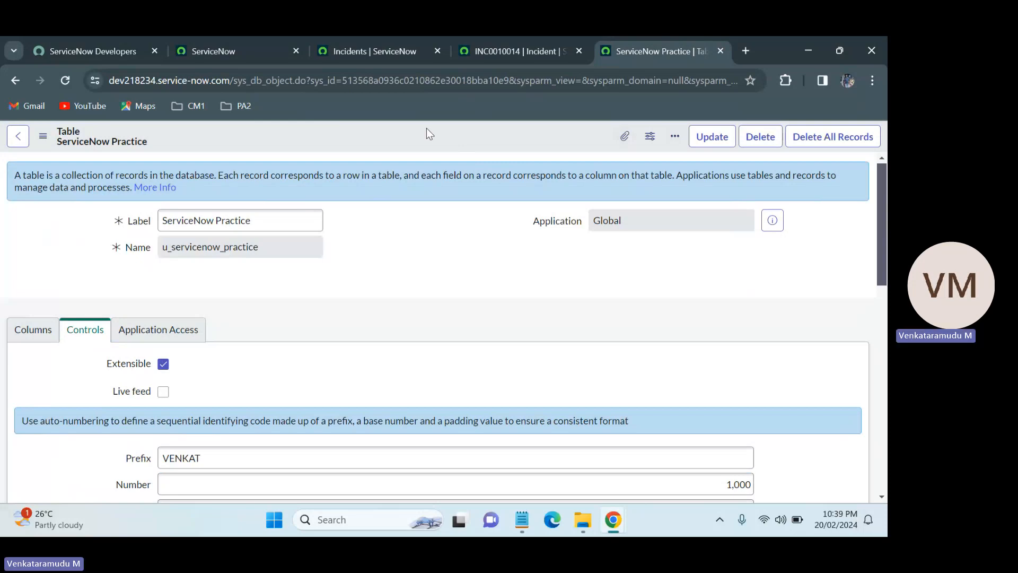
Compare the incident record with the Practice table, scrolling through the incident's activity history and Task SLAs.
left_click(411, 38)
left_click(509, 37)
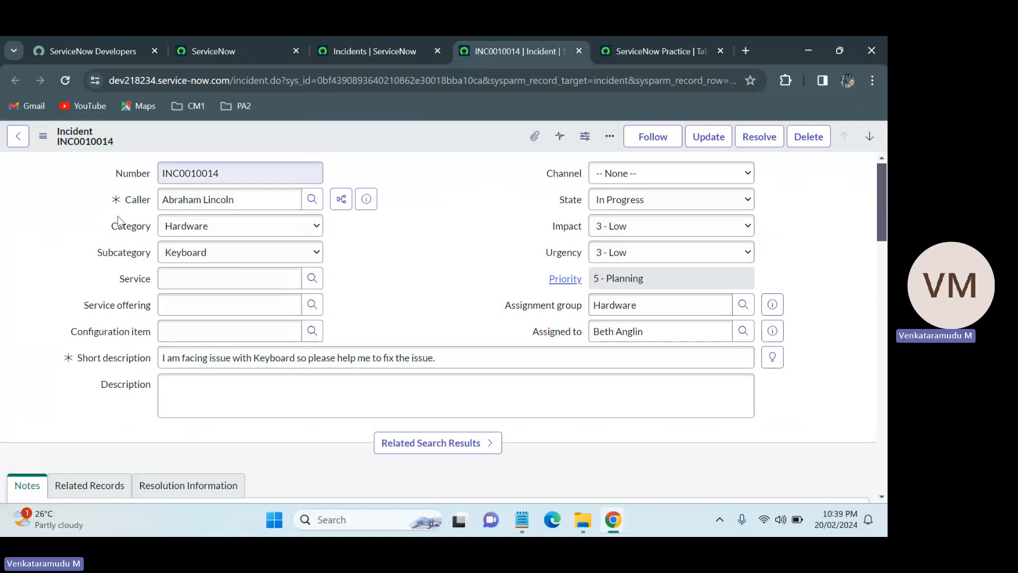
left_click(648, 45)
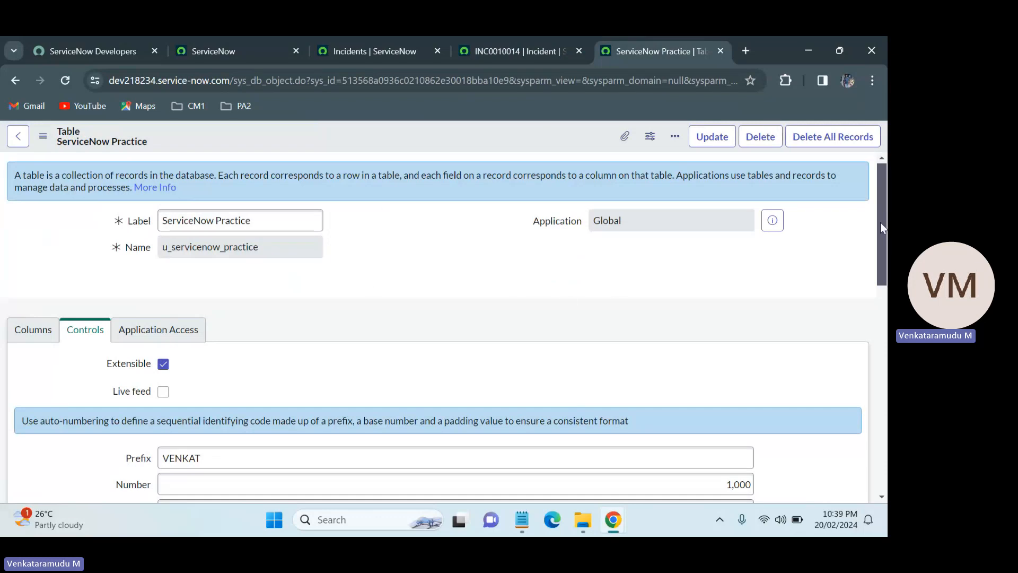
left_click(548, 38)
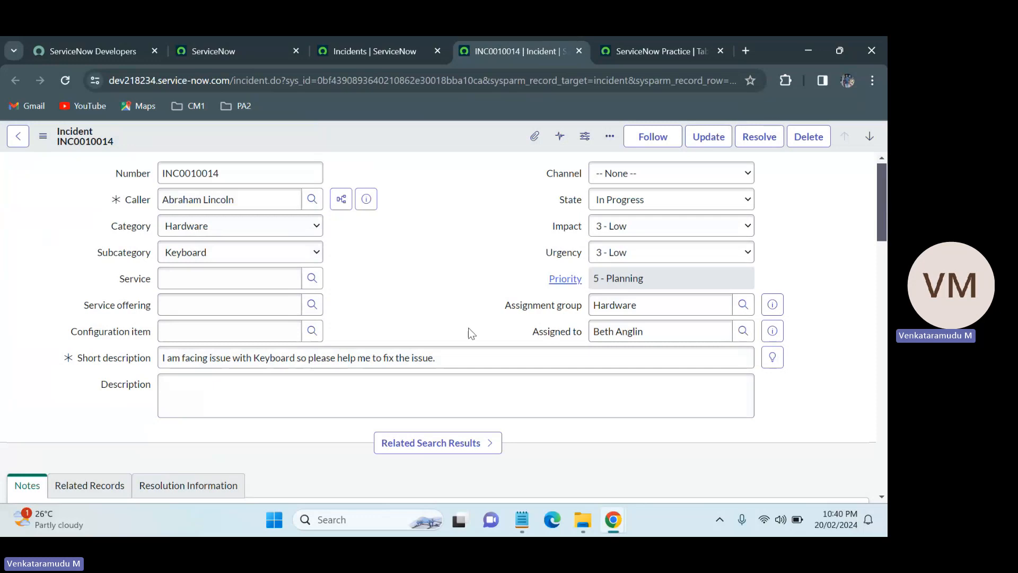
left_click_drag(882, 223, 881, 297)
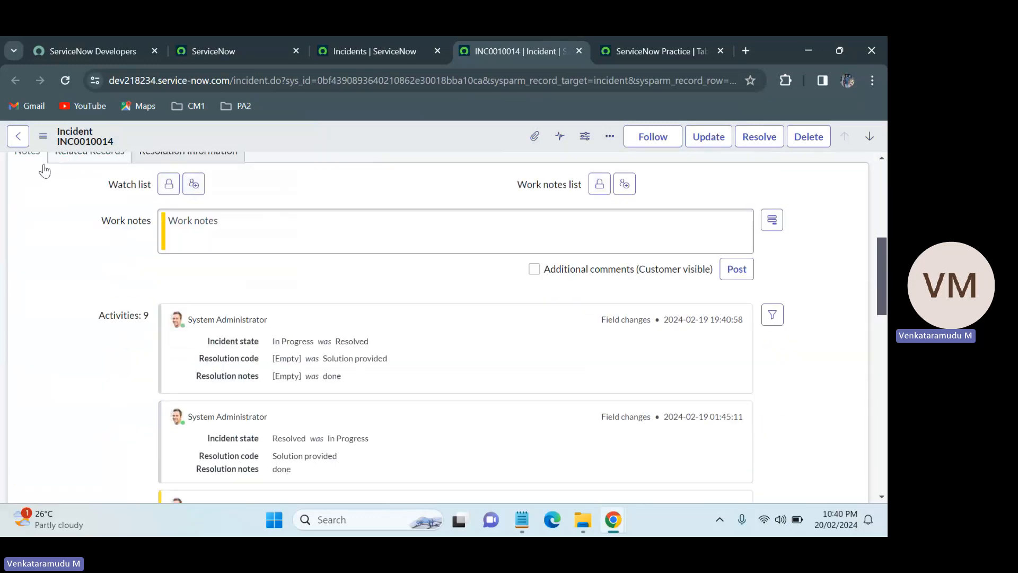
scroll(539, 200, "up", 2)
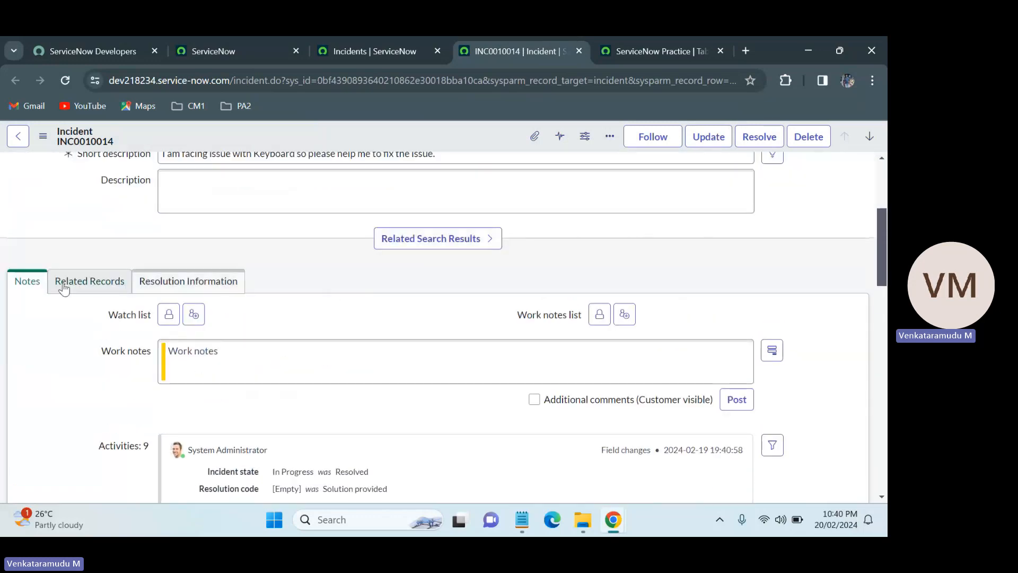
left_click_drag(883, 264, 884, 400)
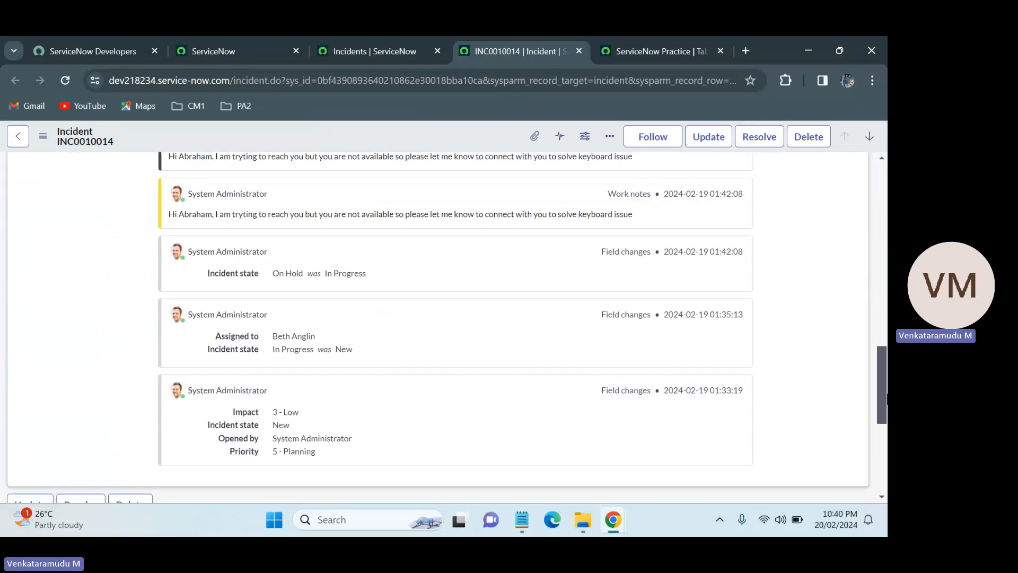
scroll(718, 393, "down", 5)
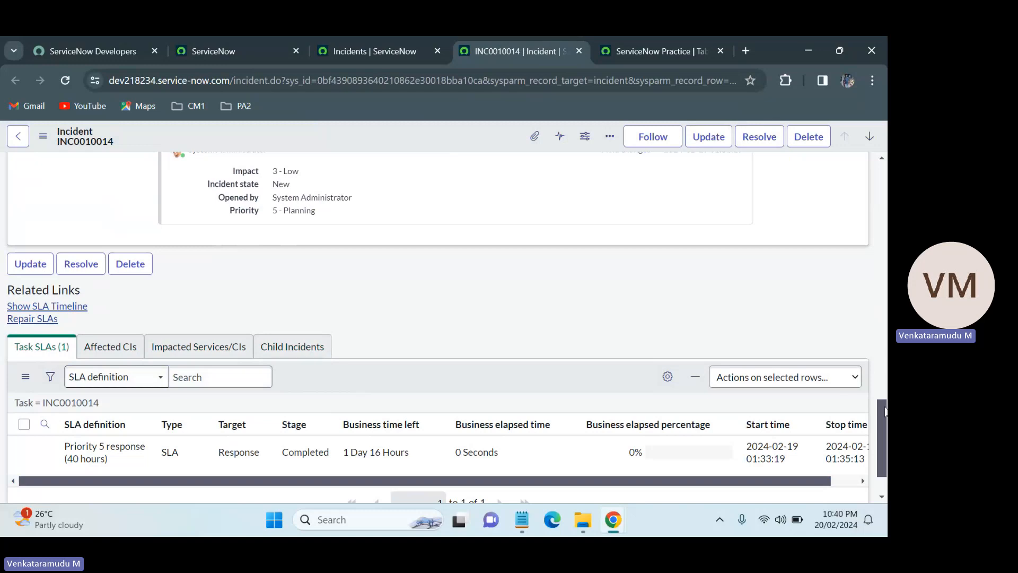
scroll(883, 261, "up", 15)
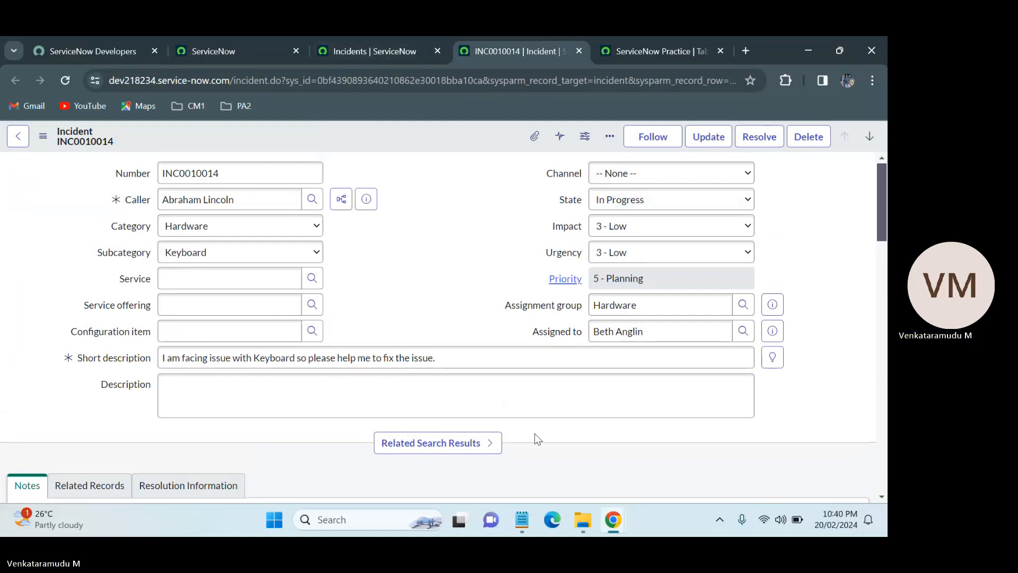
Switch to the Teams meeting window and open the Record and transcribe options under More.
mouse_move(613, 520)
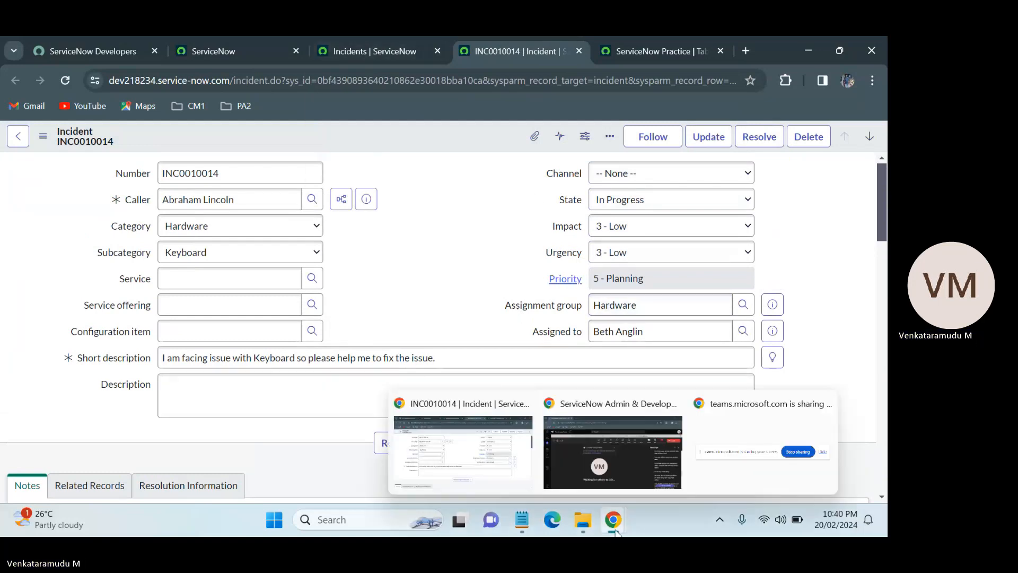
left_click(610, 466)
left_click(623, 192)
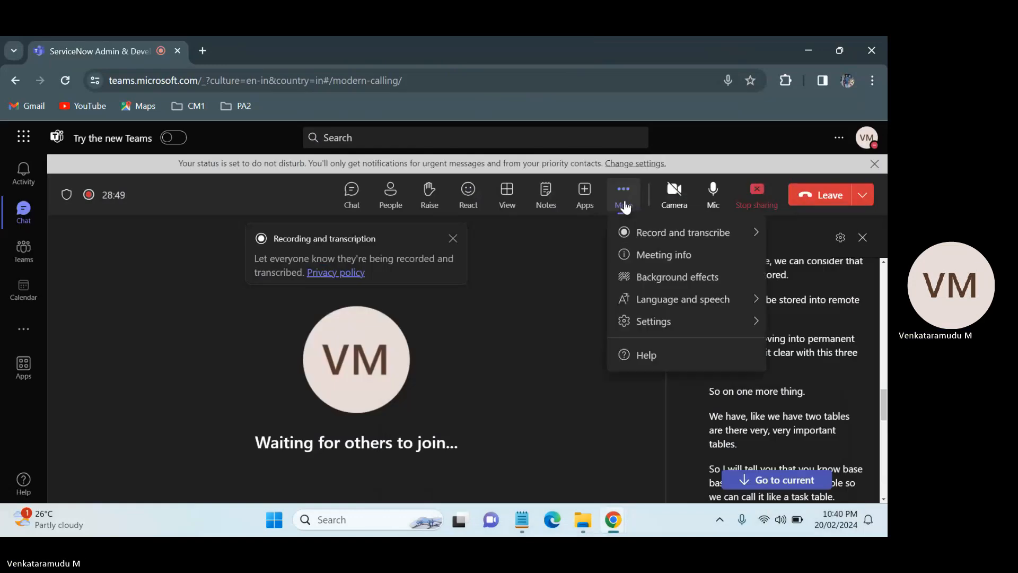
mouse_move(653, 236)
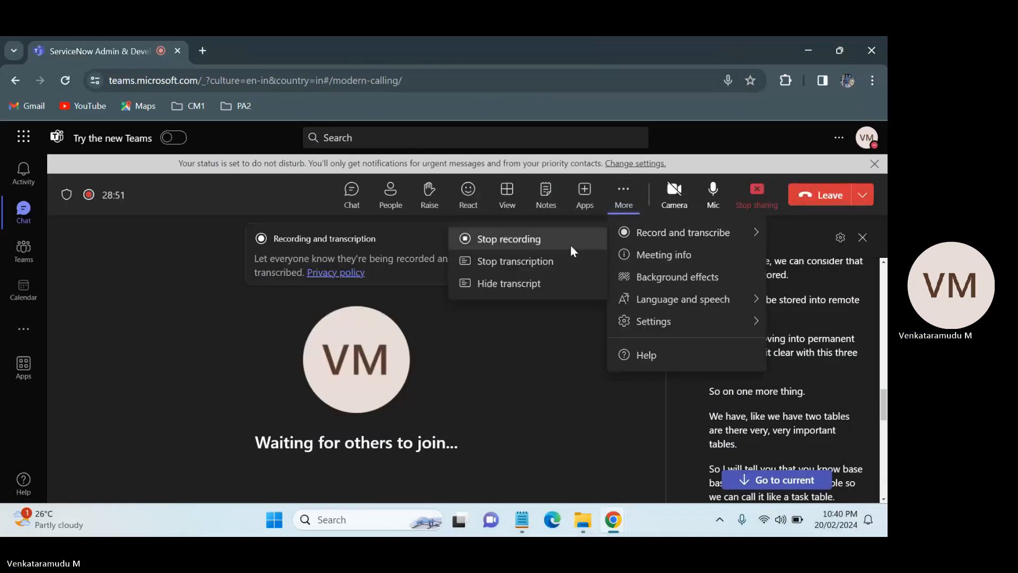